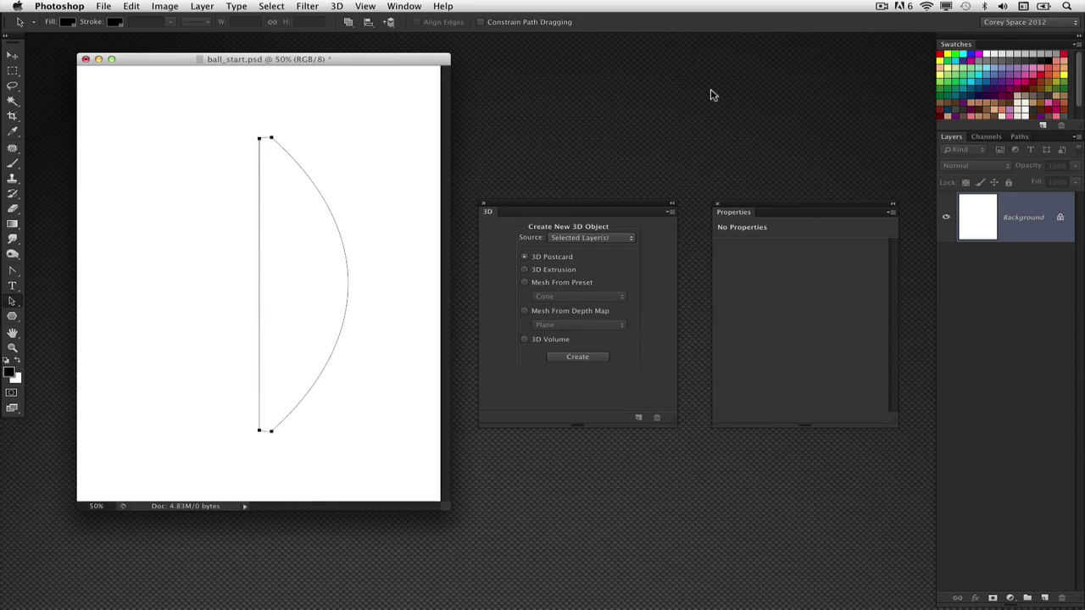
- Switch to Finder, look through the files in the Trophy Kit folder on the desktop, and return to ball_start.psd in Photoshop
{"action": "left_click", "coordinate": [652, 166]}
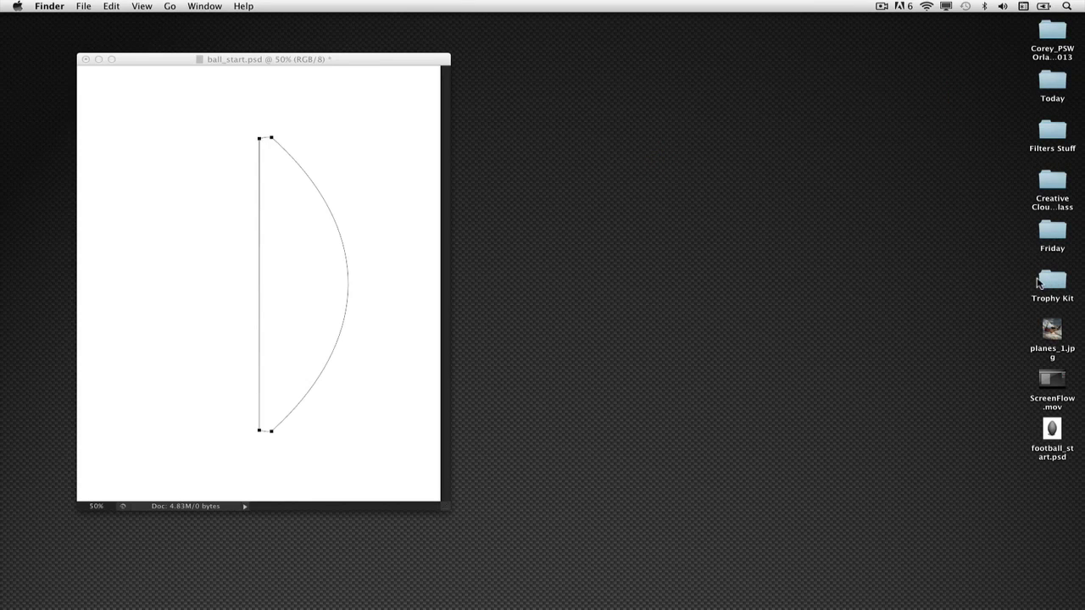
{"action": "double_click", "coordinate": [1046, 282]}
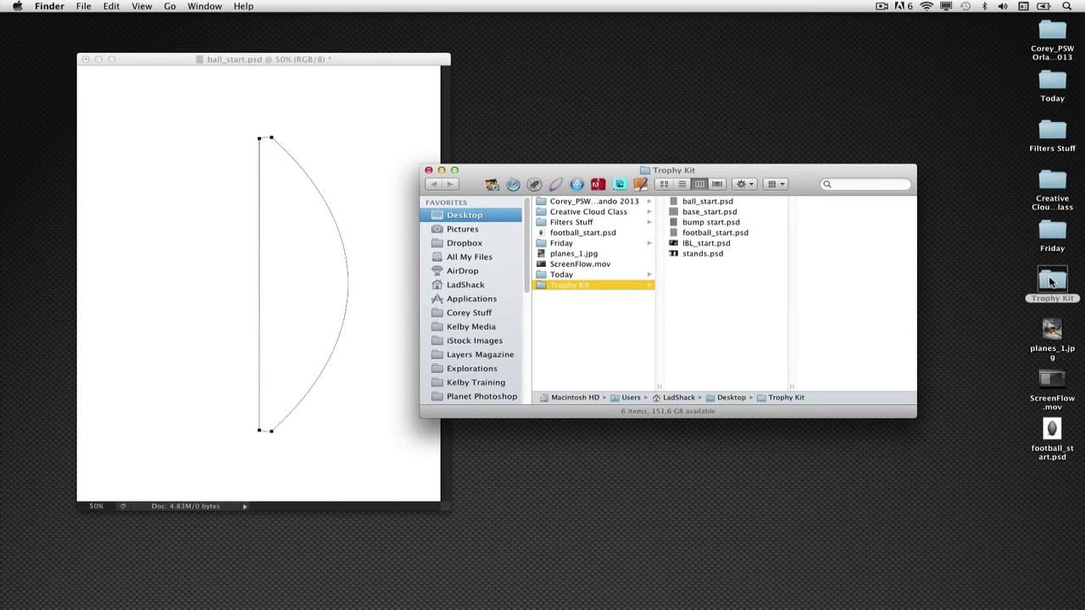
{"action": "left_click_drag", "start_coordinate": [797, 193], "coordinate": [789, 185]}
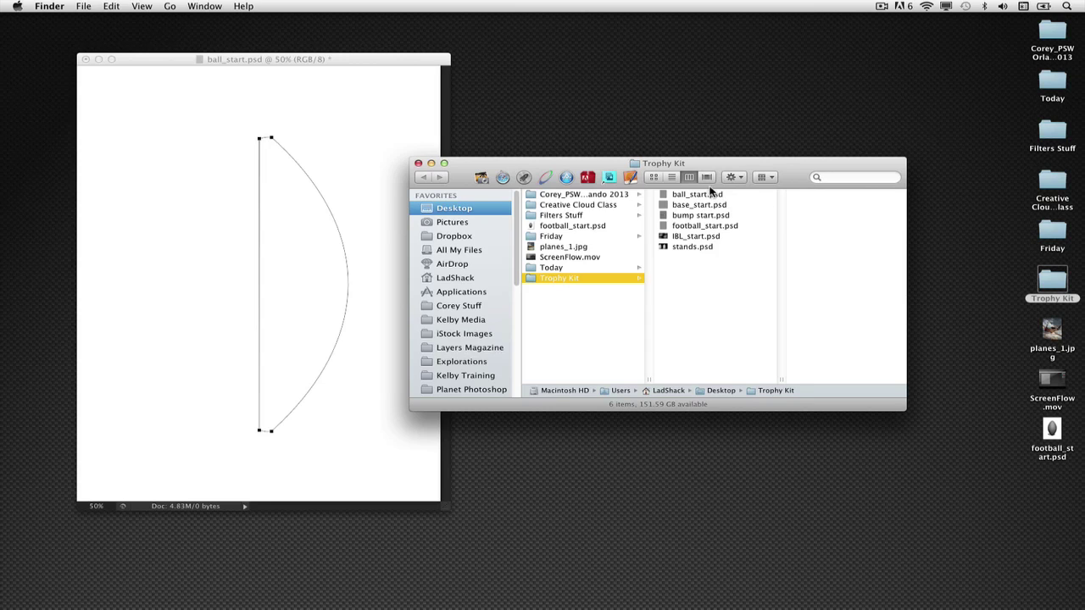
{"action": "left_click_drag", "start_coordinate": [499, 160], "coordinate": [506, 158]}
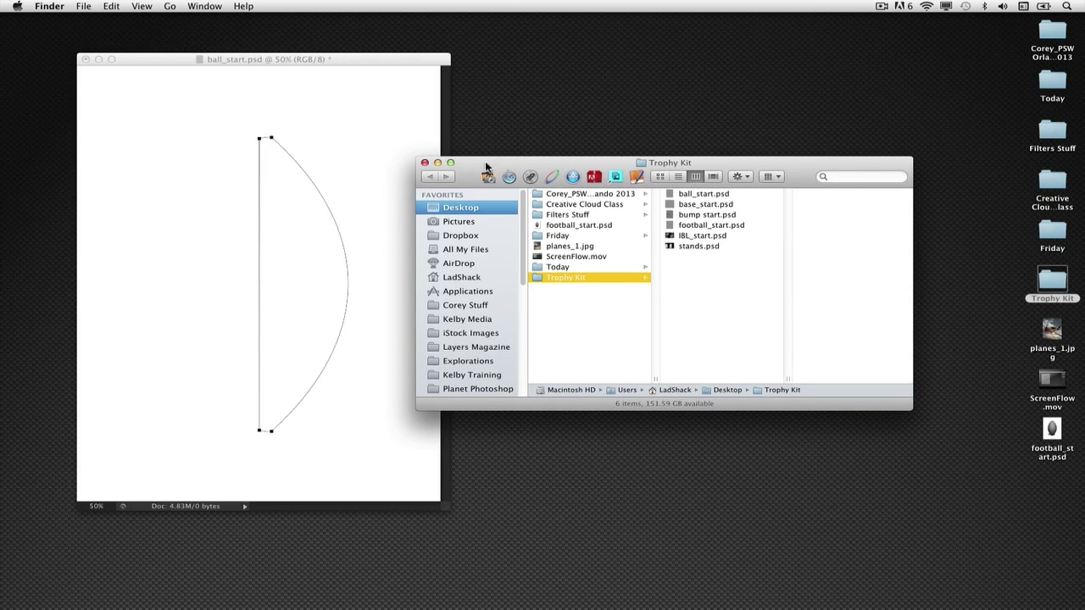
{"action": "left_click", "coordinate": [437, 162]}
{"action": "left_click", "coordinate": [371, 170]}
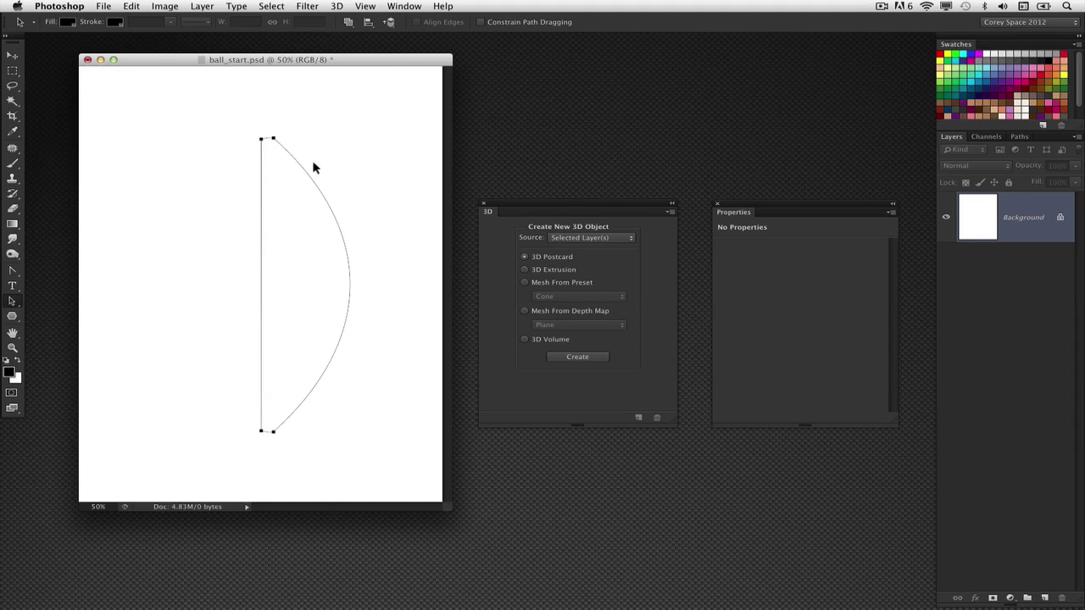
{"action": "left_click", "coordinate": [13, 347]}
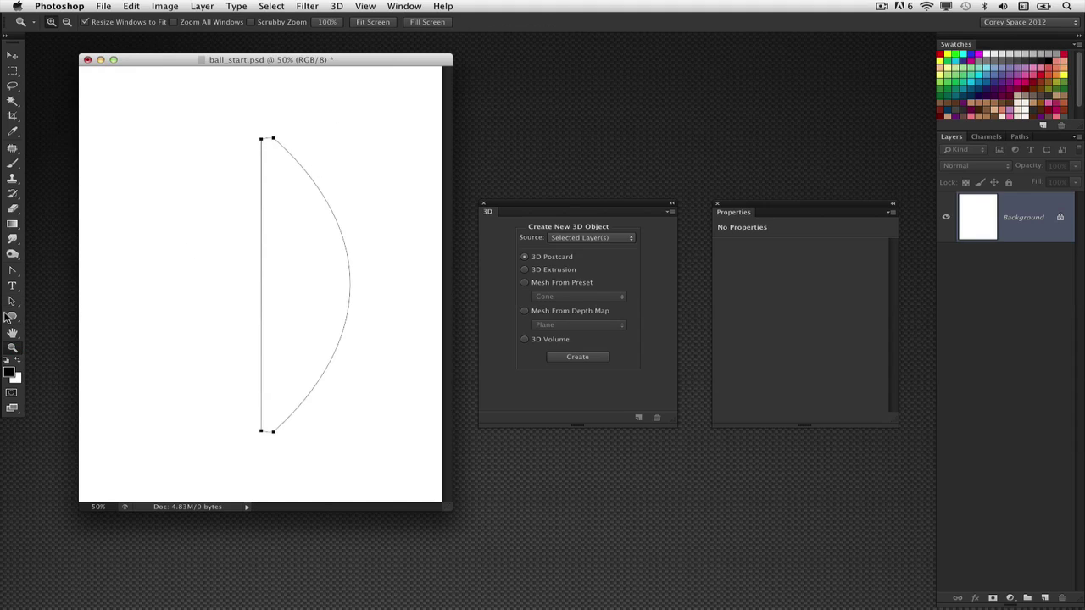
{"action": "key", "text": "super+equal"}
{"action": "left_click_drag", "start_coordinate": [518, 205], "coordinate": [656, 215]}
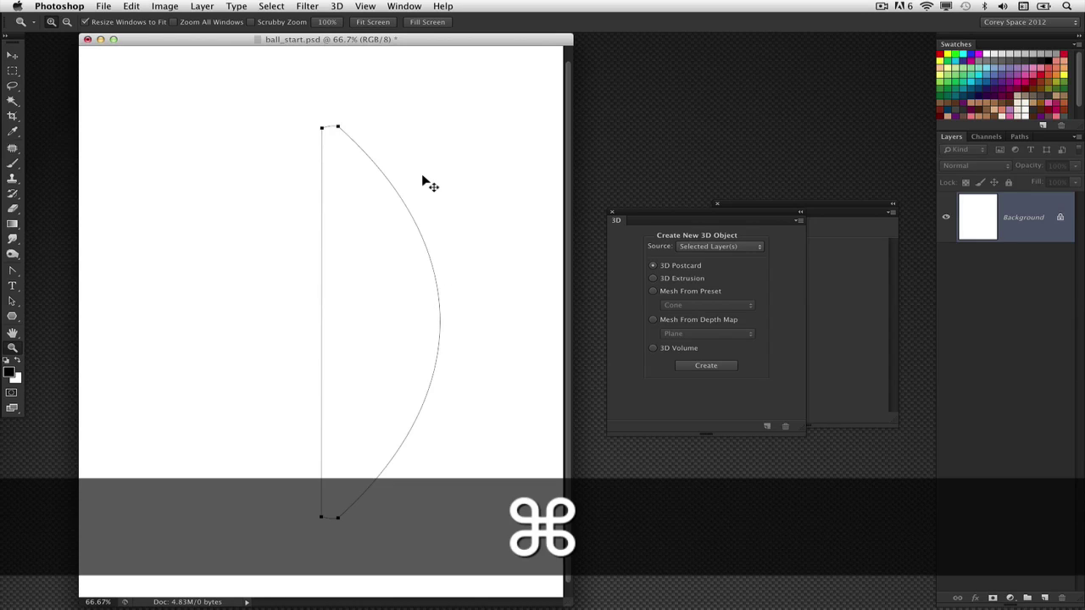
{"action": "key", "text": "super+minus"}
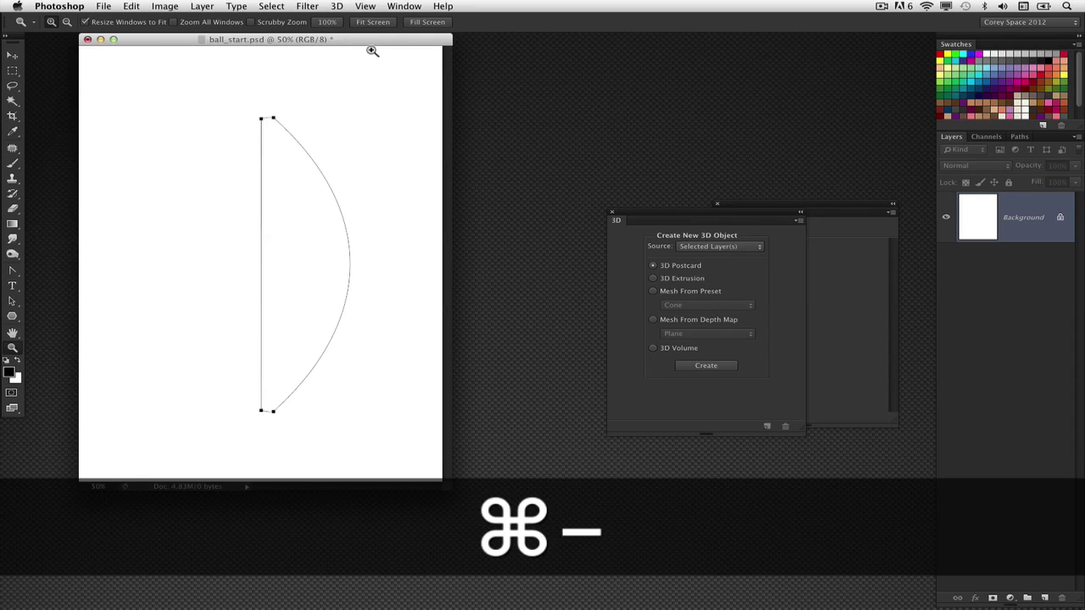
{"action": "left_click_drag", "start_coordinate": [370, 40], "coordinate": [390, 58]}
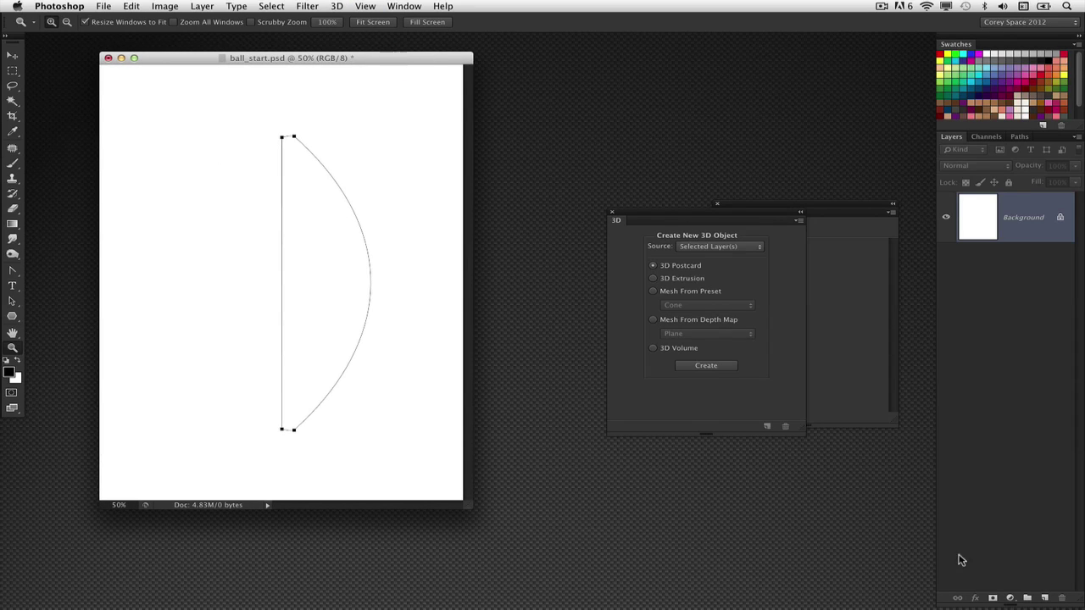
- Add a new layer above the Background and fill it with gray
{"action": "left_click", "coordinate": [1044, 597]}
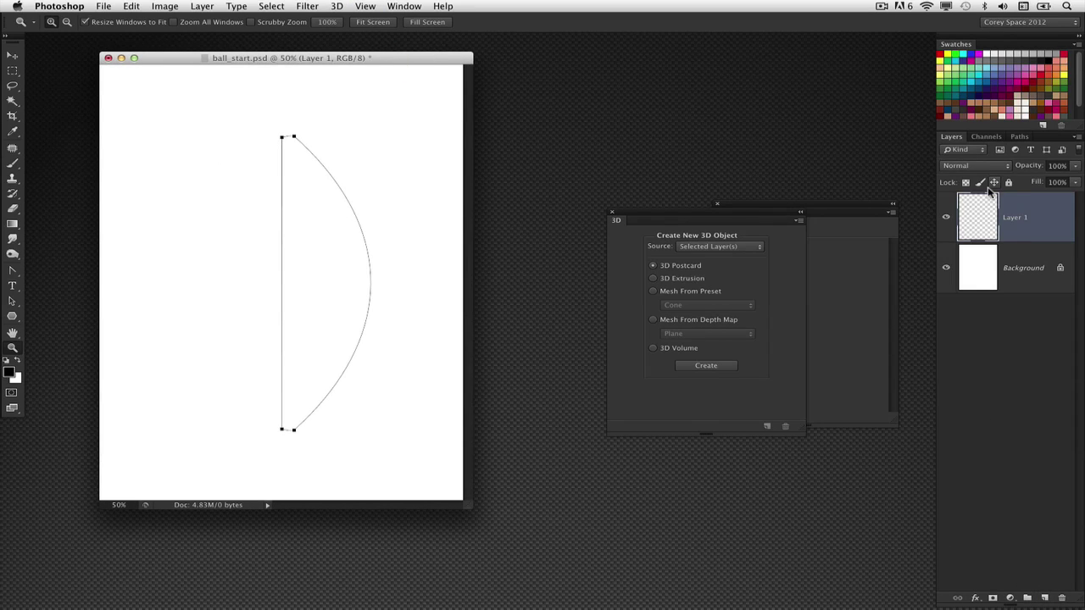
{"action": "key", "text": "shift+F5"}
{"action": "left_click", "coordinate": [616, 187]}
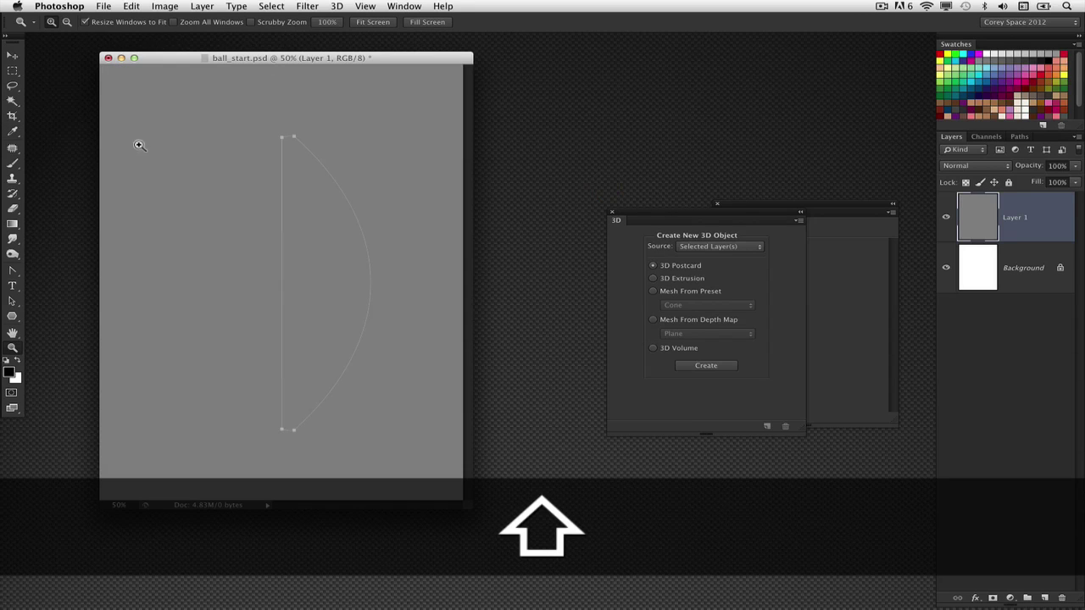
- Create a new 3D extrusion on Layer 1 from the selected half-football path
{"action": "left_click", "coordinate": [13, 302]}
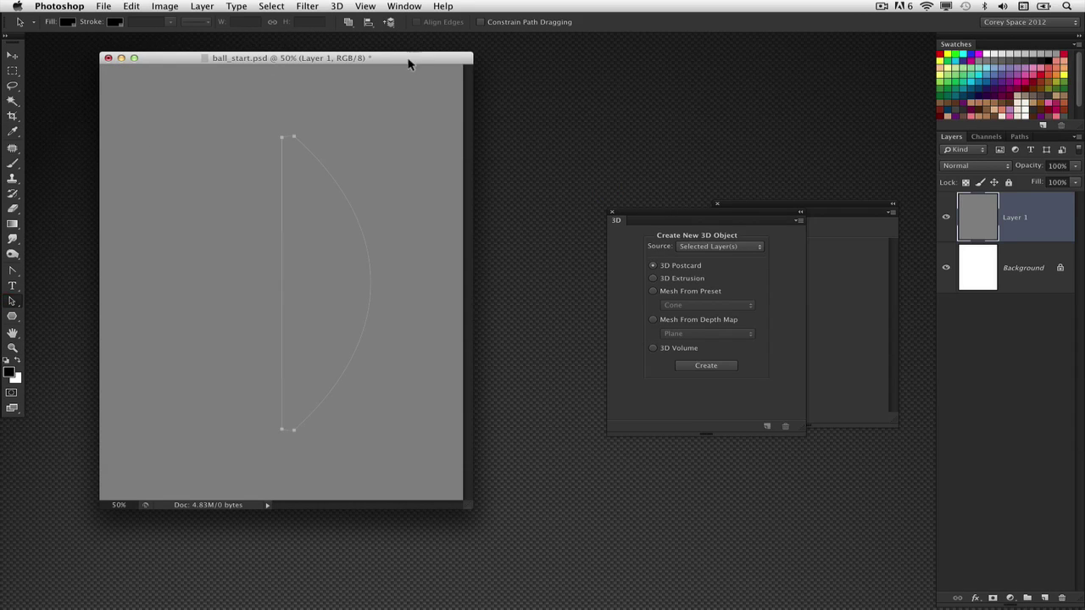
{"action": "left_click", "coordinate": [338, 5]}
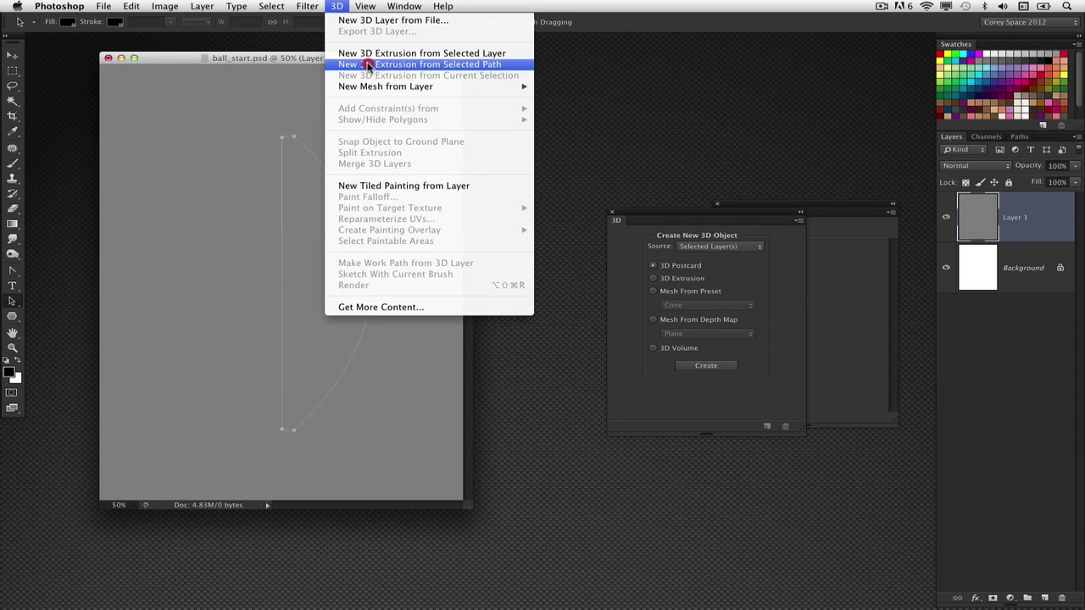
{"action": "left_click", "coordinate": [463, 67]}
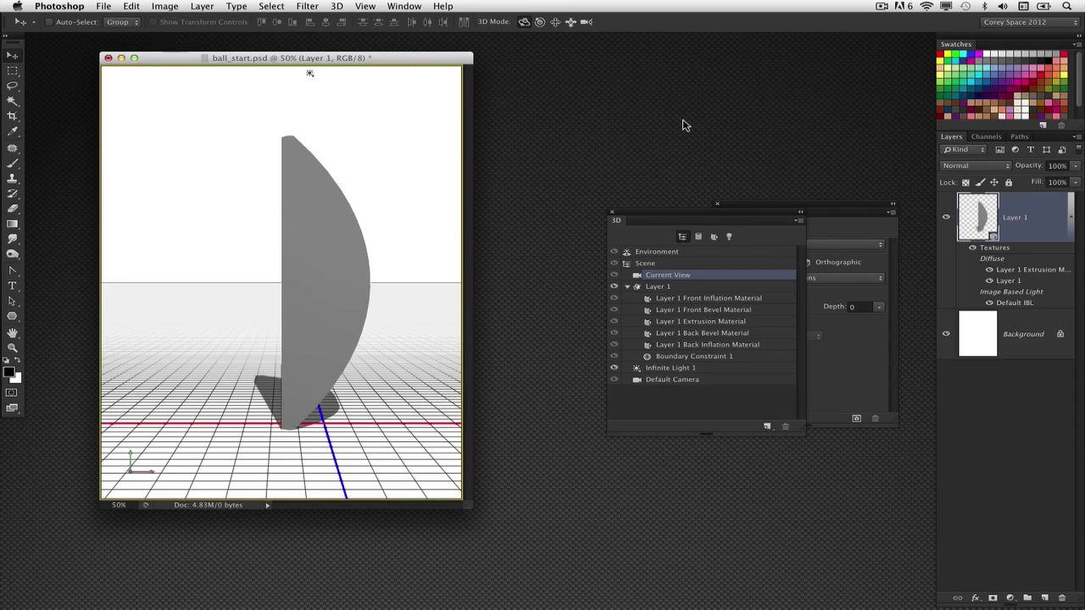
{"action": "left_click_drag", "start_coordinate": [664, 214], "coordinate": [559, 214]}
{"action": "left_click_drag", "start_coordinate": [746, 212], "coordinate": [708, 219]}
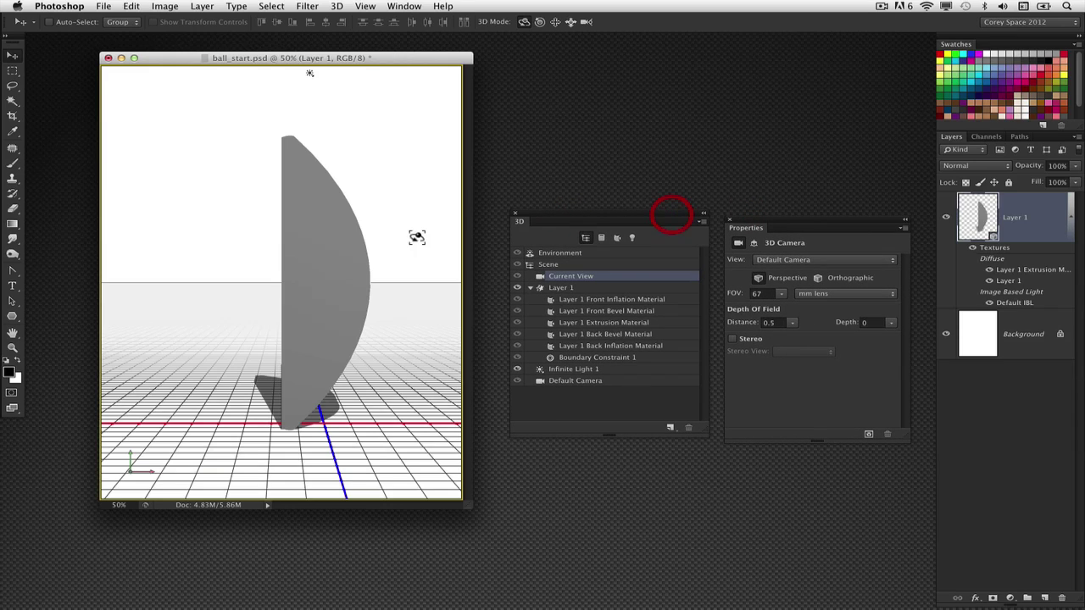
- Try rotating the extruded Layer 1 mesh and undo the rotation
{"action": "left_click", "coordinate": [569, 287]}
{"action": "left_click_drag", "start_coordinate": [430, 219], "coordinate": [503, 254]}
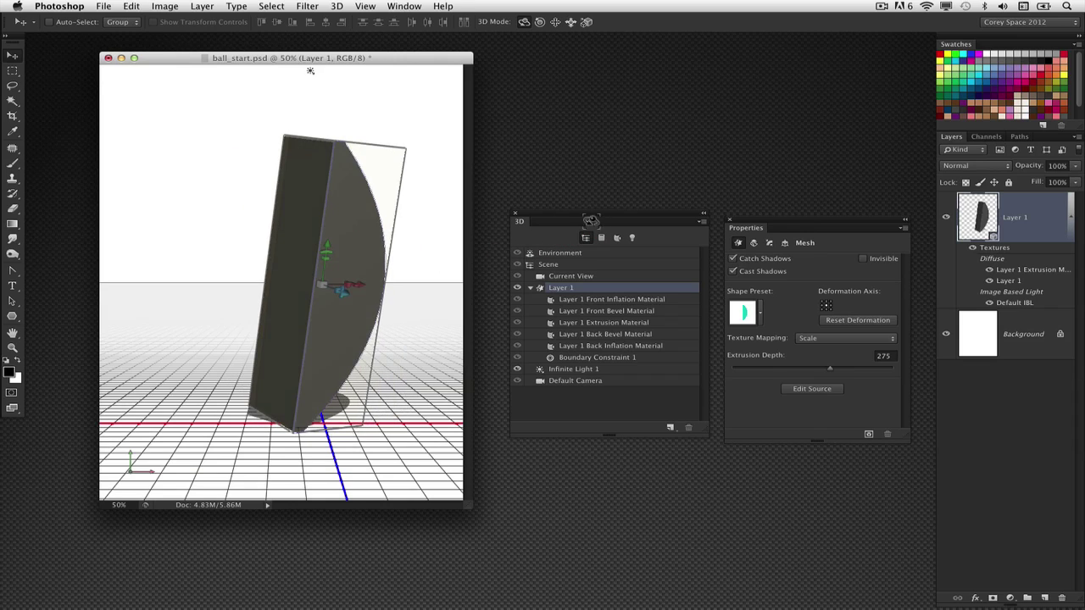
{"action": "key", "text": "super+z"}
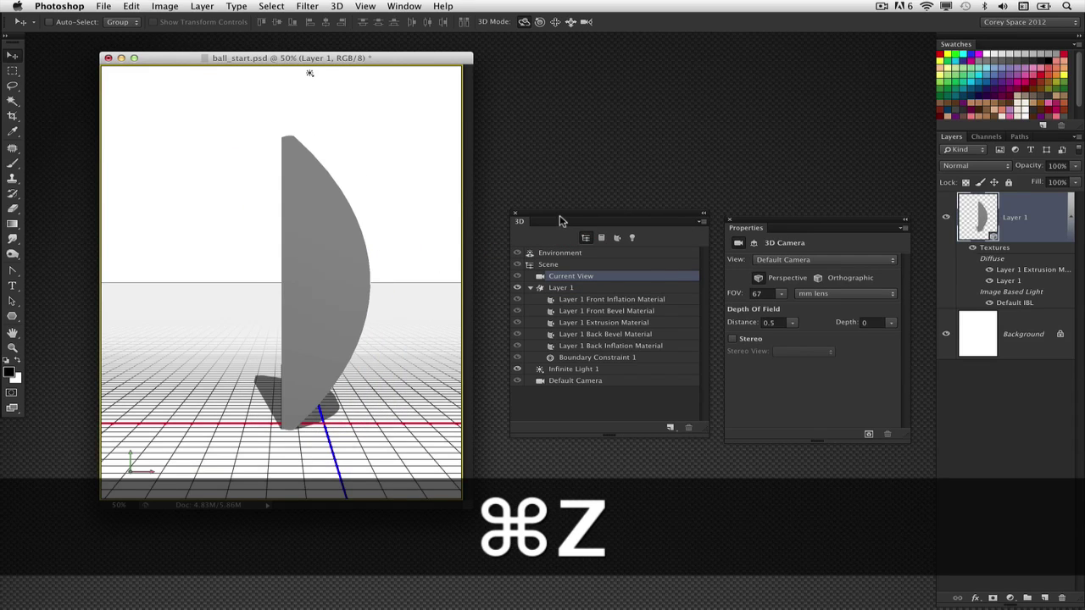
- Bend the Layer 1 mesh around its straight edge with a horizontal angle of -360° in its Deform properties
{"action": "left_click_drag", "start_coordinate": [559, 214], "coordinate": [583, 219]}
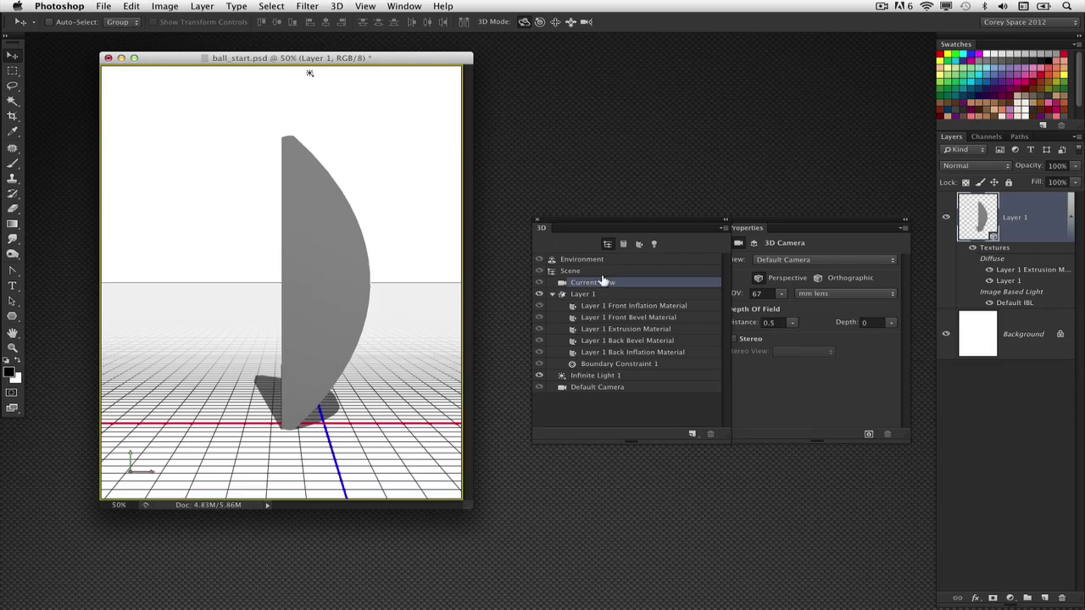
{"action": "left_click_drag", "start_coordinate": [414, 219], "coordinate": [362, 254]}
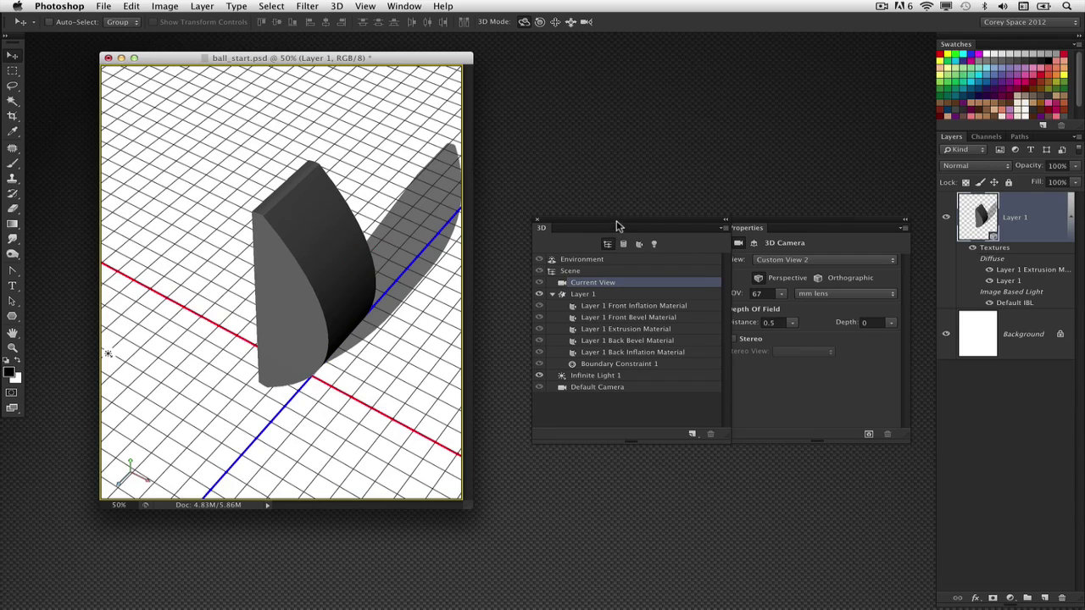
{"action": "left_click_drag", "start_coordinate": [616, 226], "coordinate": [623, 207]}
{"action": "left_click", "coordinate": [612, 275]}
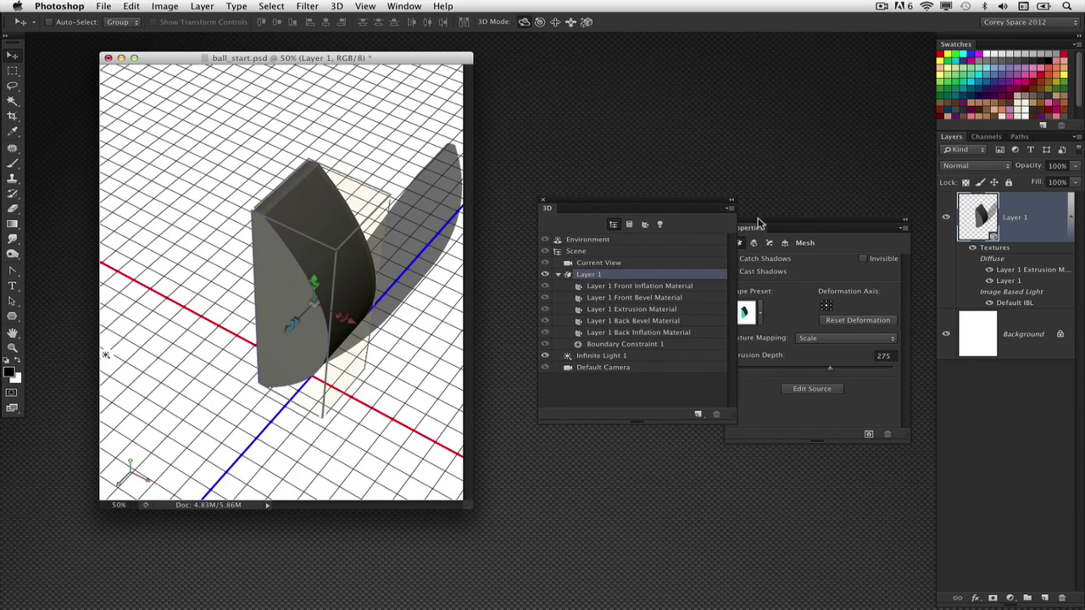
{"action": "left_click_drag", "start_coordinate": [758, 222], "coordinate": [808, 203]}
{"action": "left_click_drag", "start_coordinate": [668, 208], "coordinate": [631, 182]}
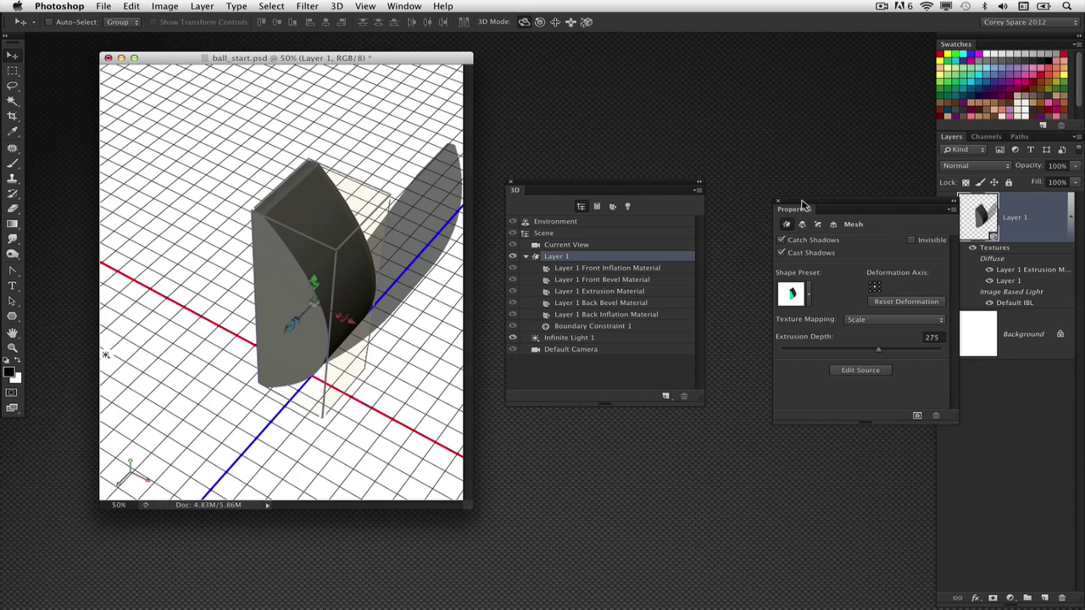
{"action": "left_click_drag", "start_coordinate": [801, 204], "coordinate": [765, 194]}
{"action": "left_click", "coordinate": [765, 216]}
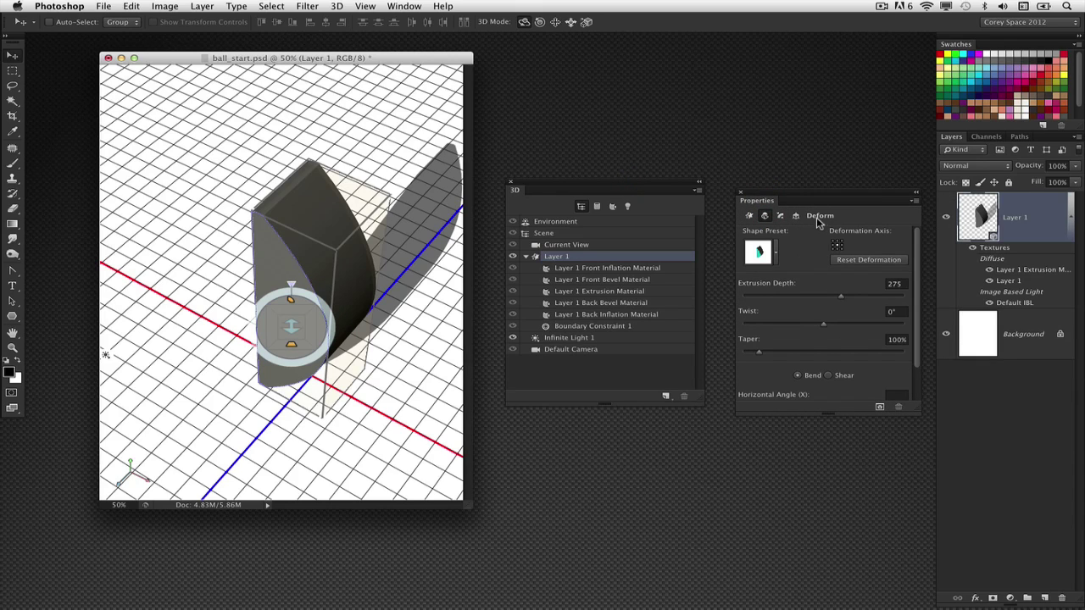
{"action": "left_click_drag", "start_coordinate": [916, 405], "coordinate": [908, 471]}
{"action": "left_click_drag", "start_coordinate": [802, 193], "coordinate": [795, 178]}
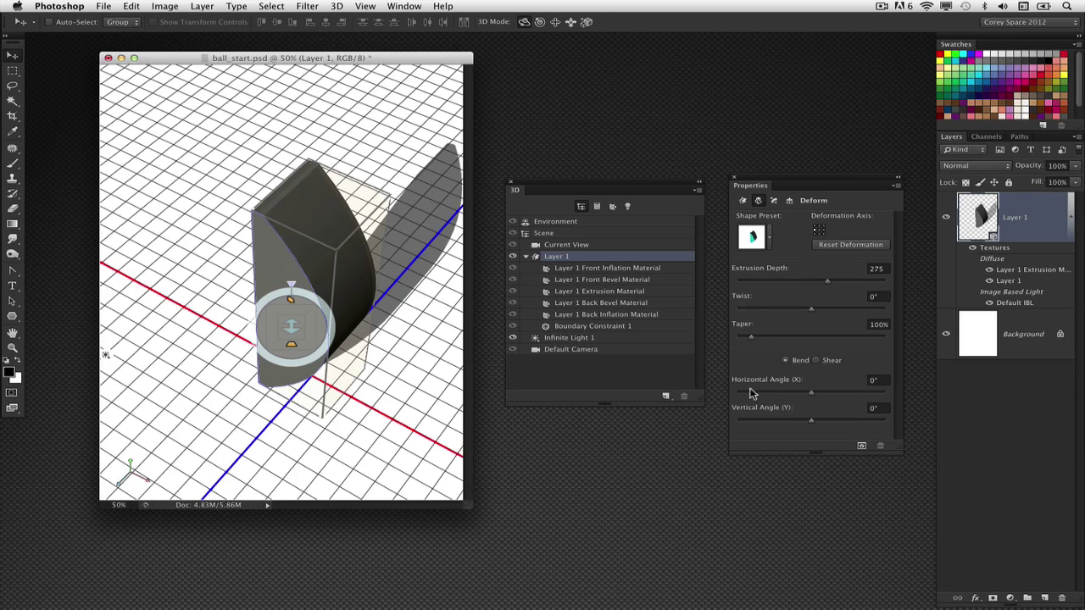
{"action": "left_click_drag", "start_coordinate": [811, 395], "coordinate": [700, 391]}
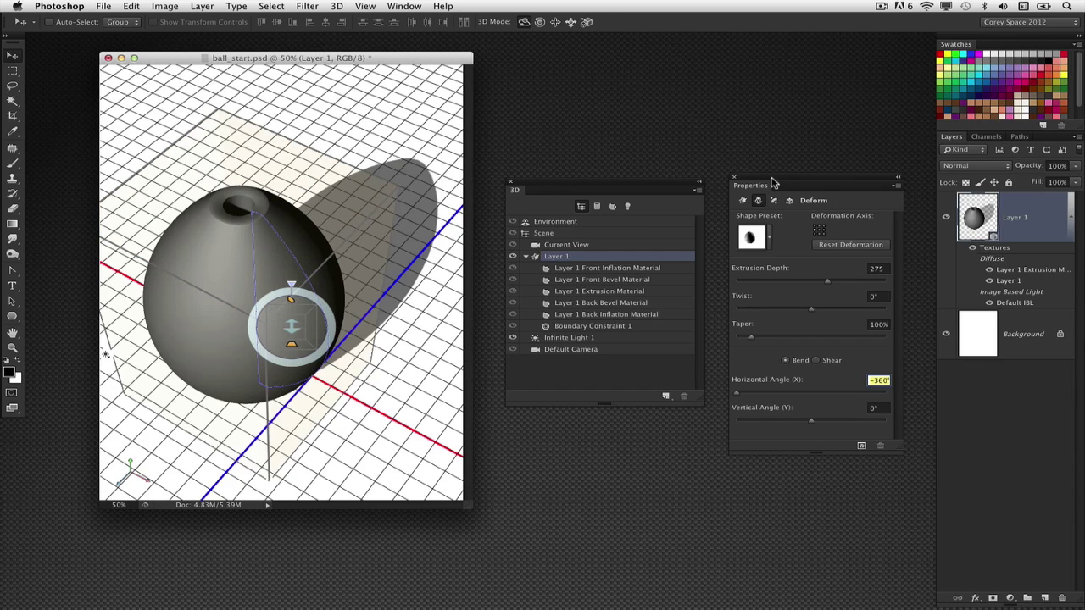
- Set the mesh's extrusion depth to 11 and return the current view to Default Camera
{"action": "left_click_drag", "start_coordinate": [775, 184], "coordinate": [769, 182]}
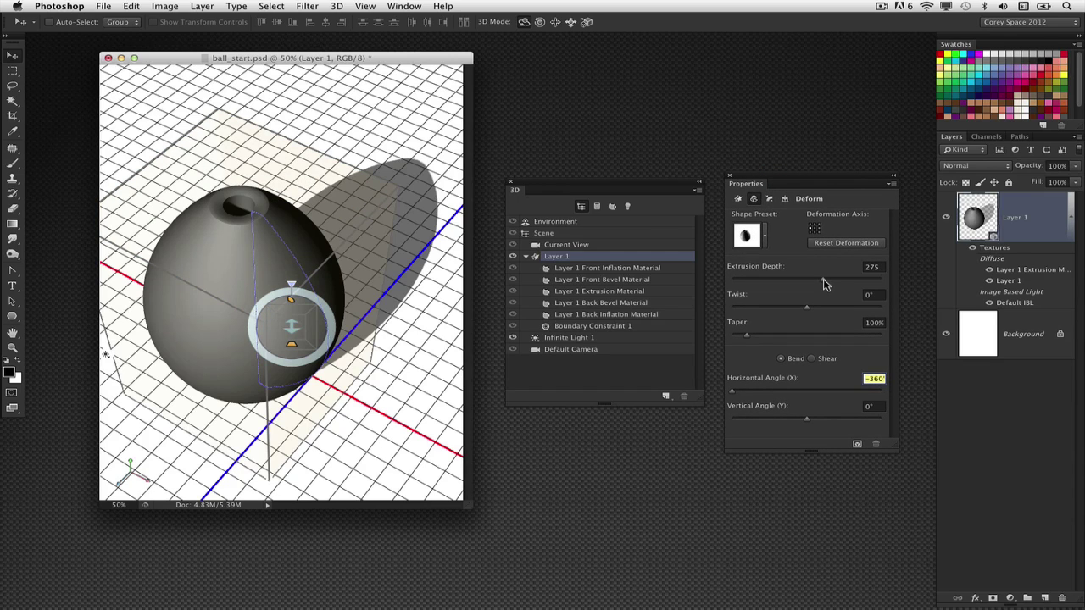
{"action": "left_click_drag", "start_coordinate": [822, 284], "coordinate": [808, 278]}
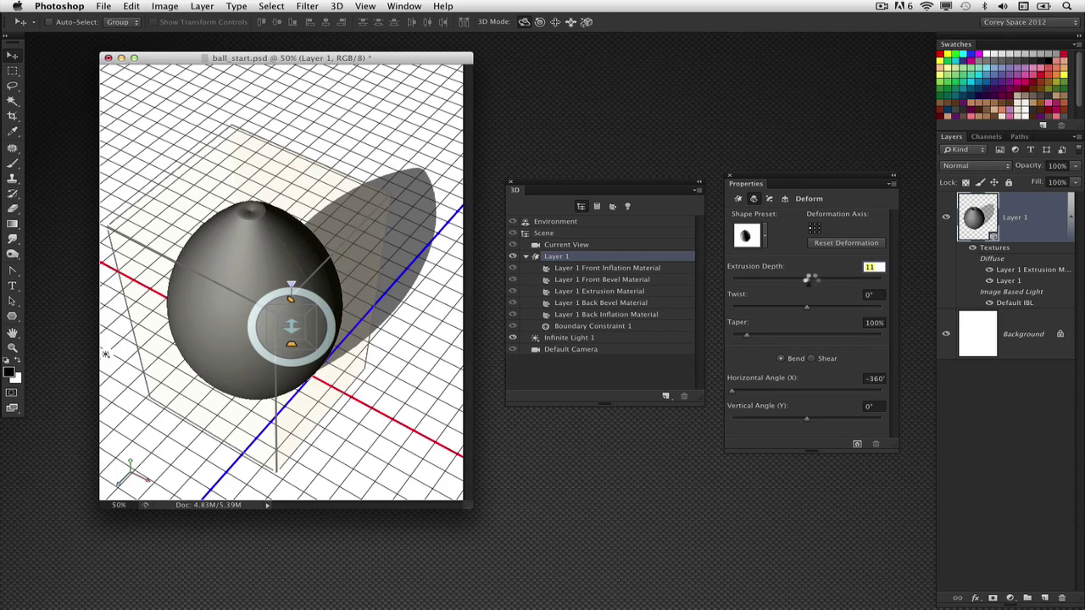
{"action": "left_click", "coordinate": [584, 247]}
{"action": "left_click", "coordinate": [806, 217]}
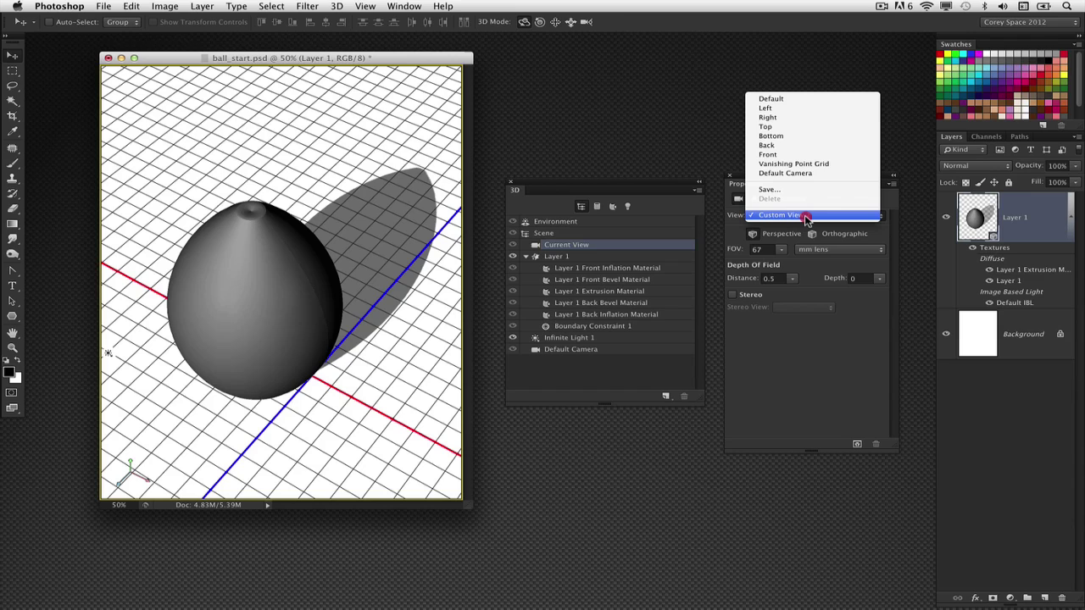
{"action": "left_click", "coordinate": [811, 172]}
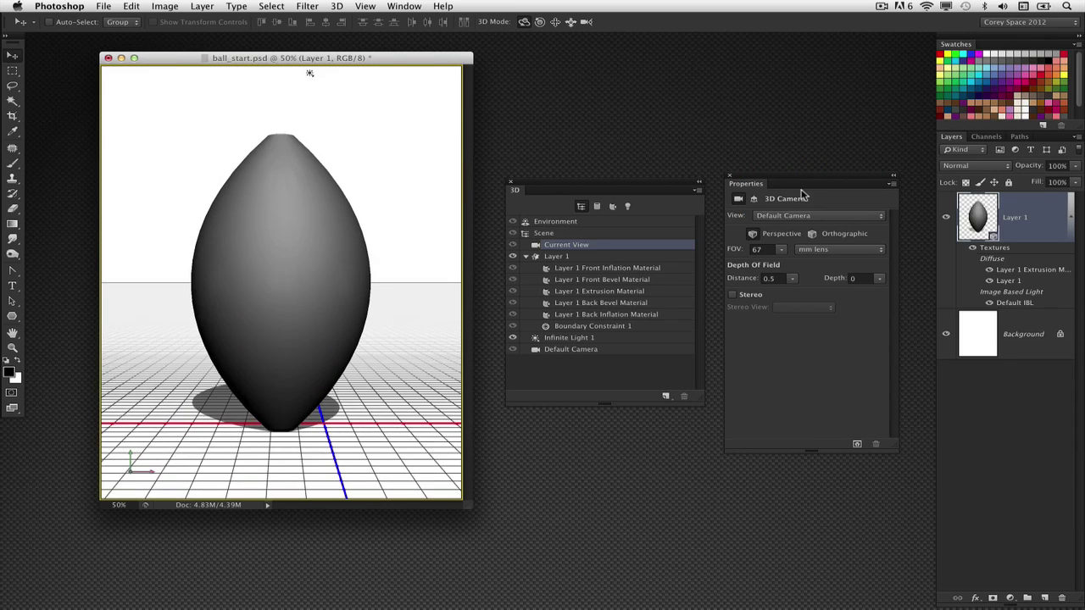
{"action": "left_click_drag", "start_coordinate": [749, 178], "coordinate": [763, 157]}
{"action": "left_click_drag", "start_coordinate": [667, 193], "coordinate": [676, 170]}
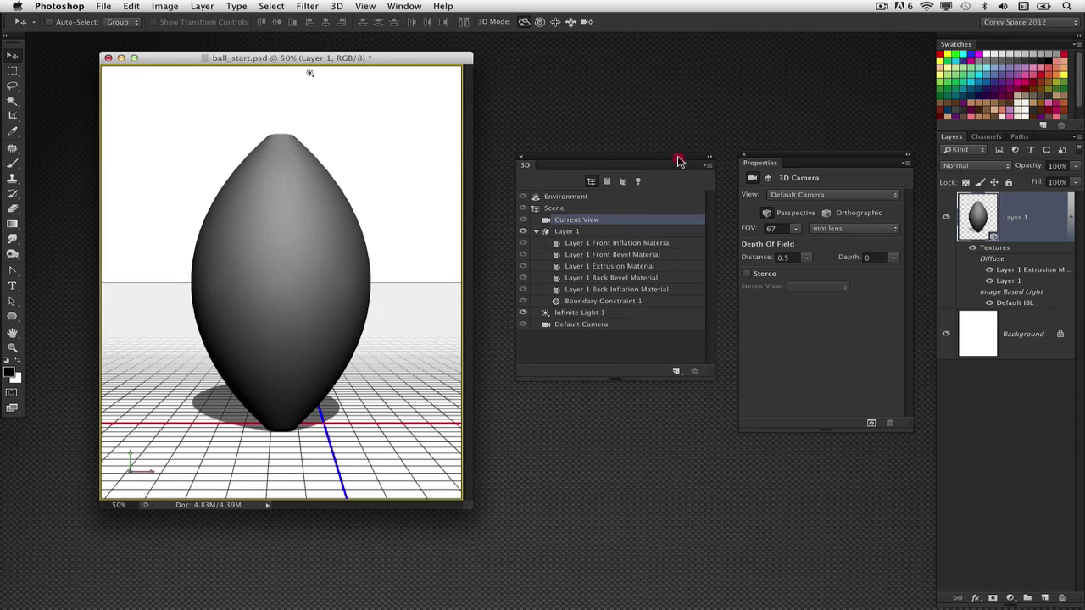
{"action": "left_click_drag", "start_coordinate": [776, 155], "coordinate": [764, 127]}
{"action": "left_click_drag", "start_coordinate": [673, 162], "coordinate": [671, 161]}
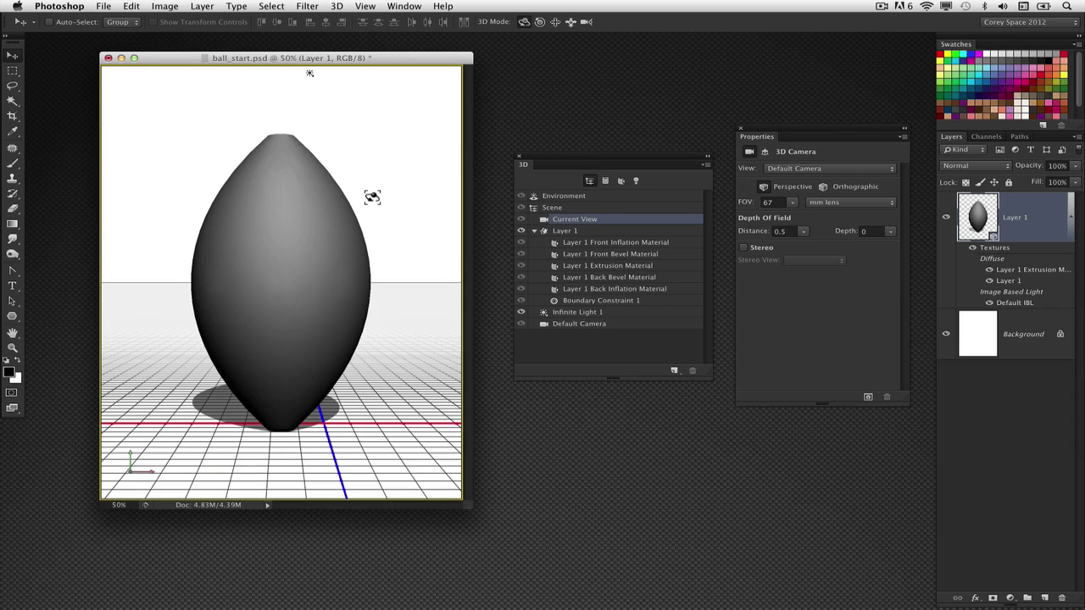
{"action": "left_click_drag", "start_coordinate": [751, 135], "coordinate": [751, 147]}
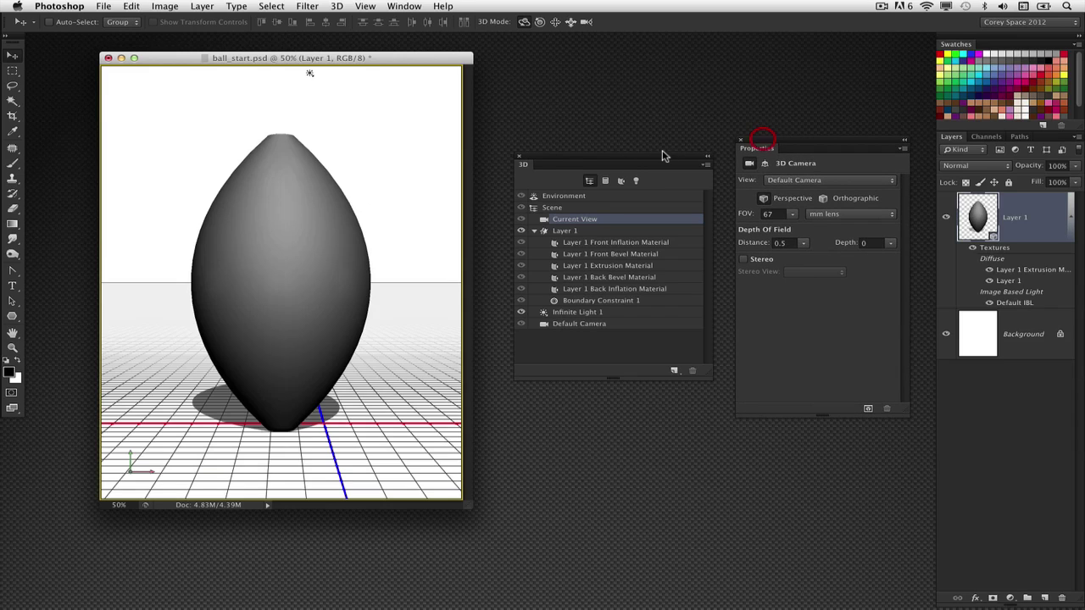
{"action": "left_click_drag", "start_coordinate": [664, 152], "coordinate": [656, 151]}
- Switch to Finder, open bump start.psd from the Trophy Kit folder in Photoshop, and rearrange the workspace around its document window
{"action": "left_click", "coordinate": [880, 127]}
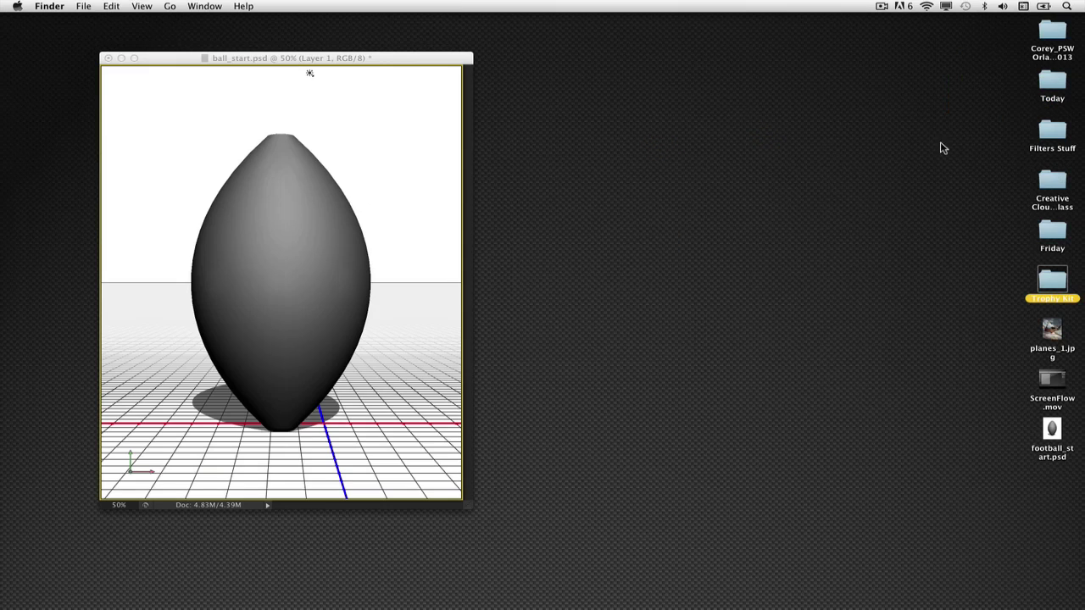
{"action": "double_click", "coordinate": [1055, 284]}
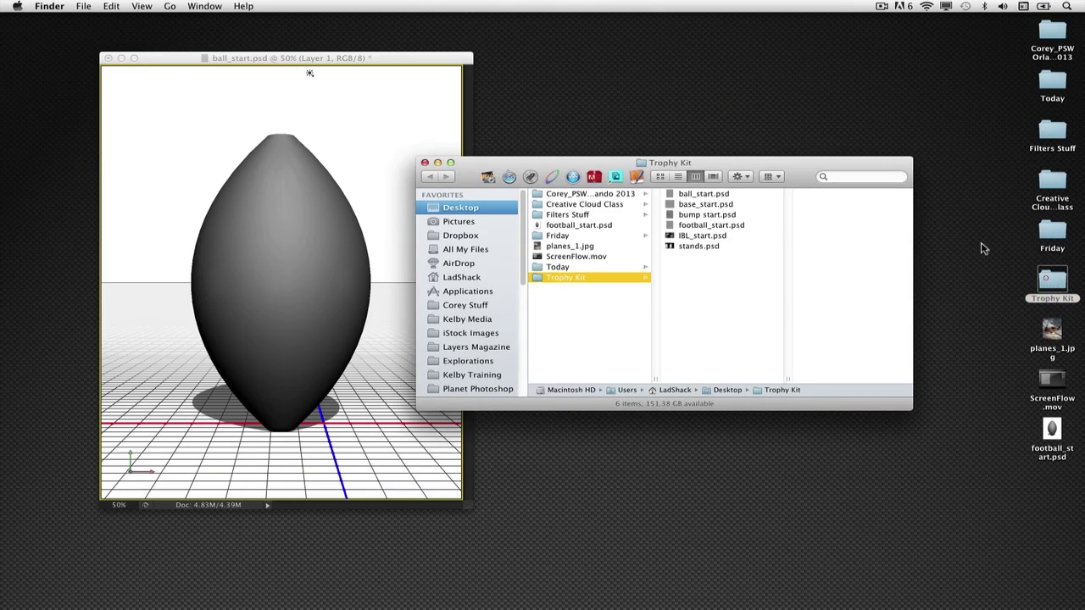
{"action": "left_click_drag", "start_coordinate": [772, 167], "coordinate": [769, 135]}
{"action": "double_click", "coordinate": [718, 190]}
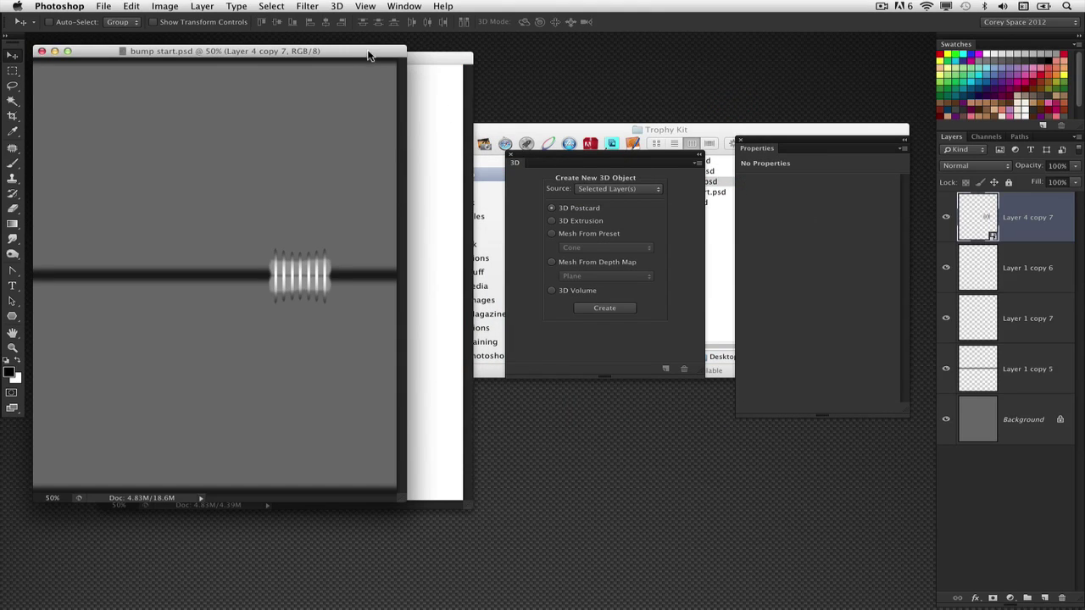
{"action": "left_click_drag", "start_coordinate": [589, 157], "coordinate": [716, 226]}
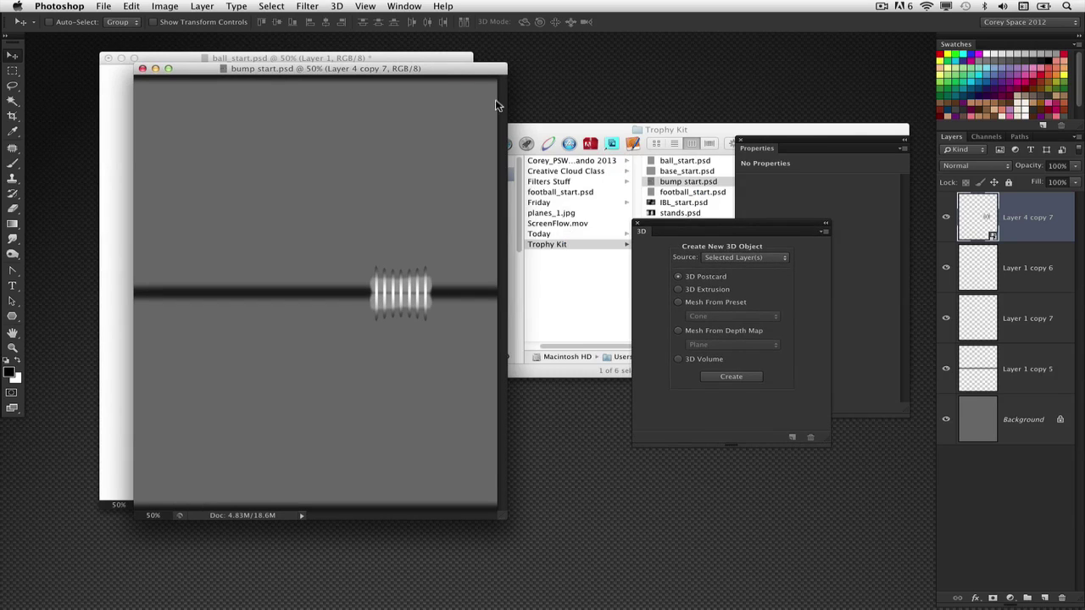
- Examine the bump map's dark seam lines, canvas edges and lacing detail at different magnifications
{"action": "left_click_drag", "start_coordinate": [438, 68], "coordinate": [500, 68]}
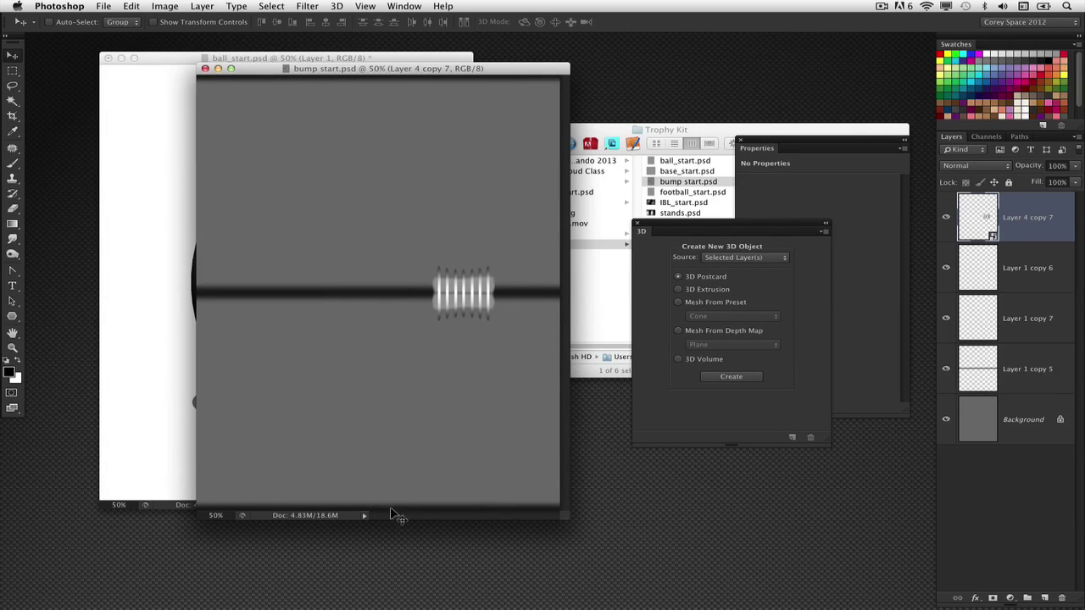
{"action": "left_click_drag", "start_coordinate": [567, 517], "coordinate": [588, 561]}
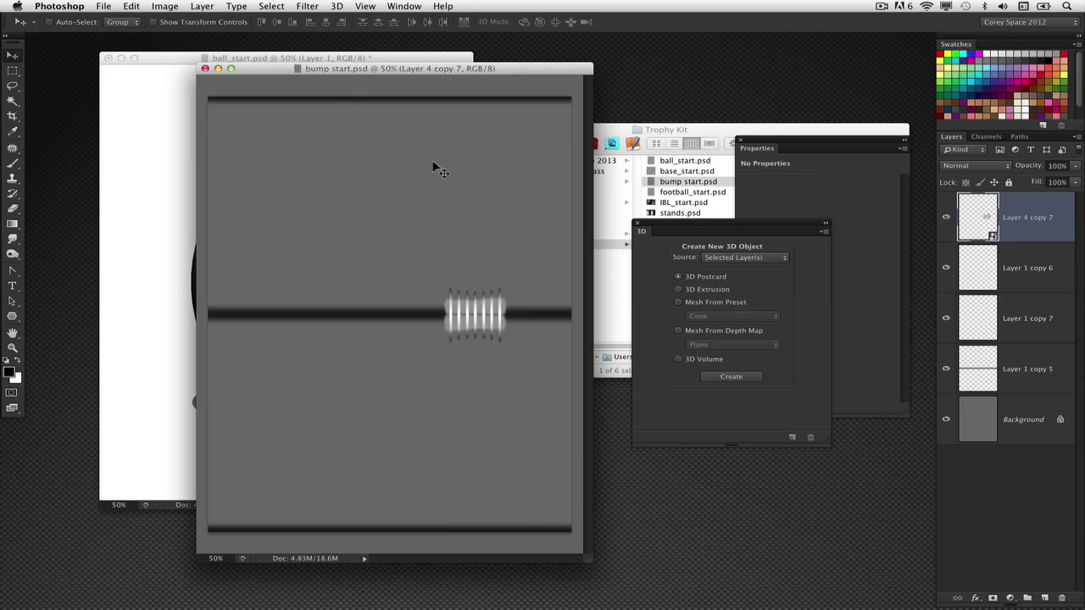
{"action": "key", "text": "super+equal"}
{"action": "left_click_drag", "start_coordinate": [654, 227], "coordinate": [761, 277]}
{"action": "key", "text": "super+equal"}
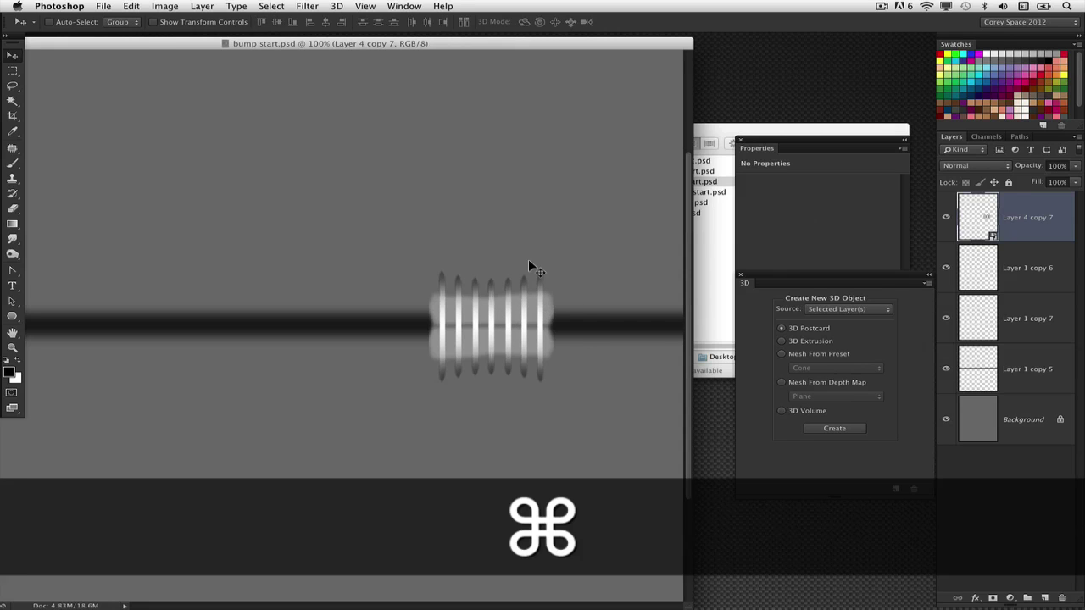
{"action": "key", "text": "super+minus"}
{"action": "key", "text": "super+minus"}
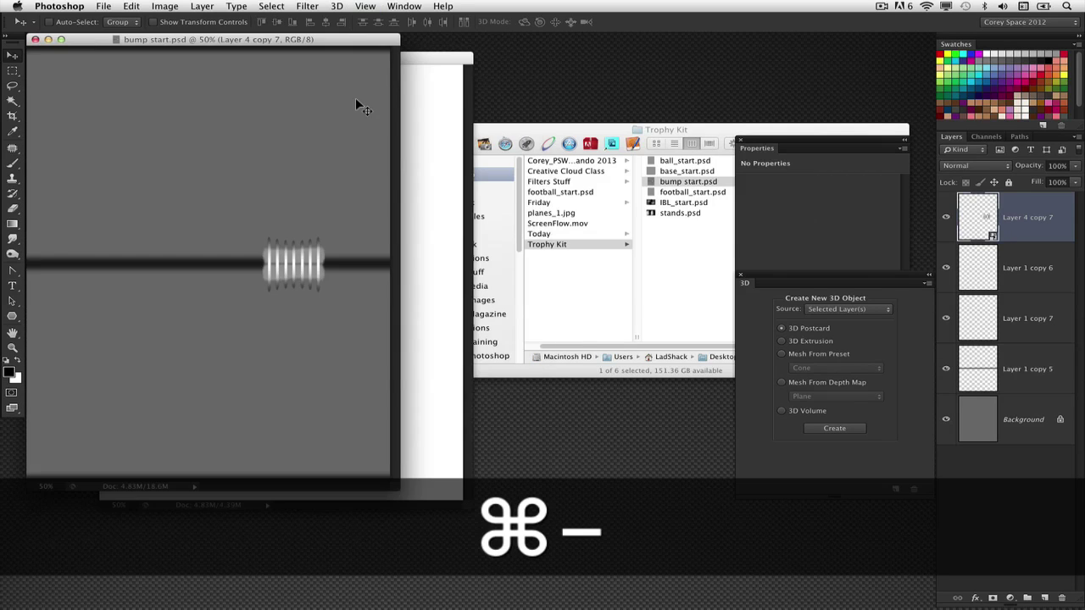
{"action": "left_click_drag", "start_coordinate": [367, 40], "coordinate": [450, 52]}
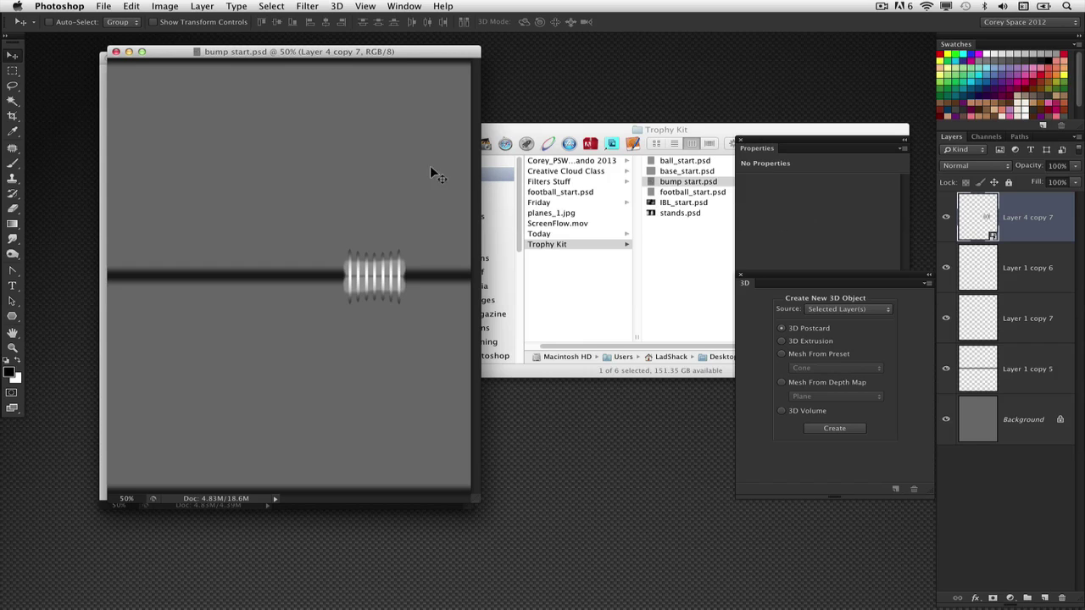
{"action": "key", "text": "super+equal"}
{"action": "key", "text": "super+equal"}
{"action": "key", "text": "super+minus"}
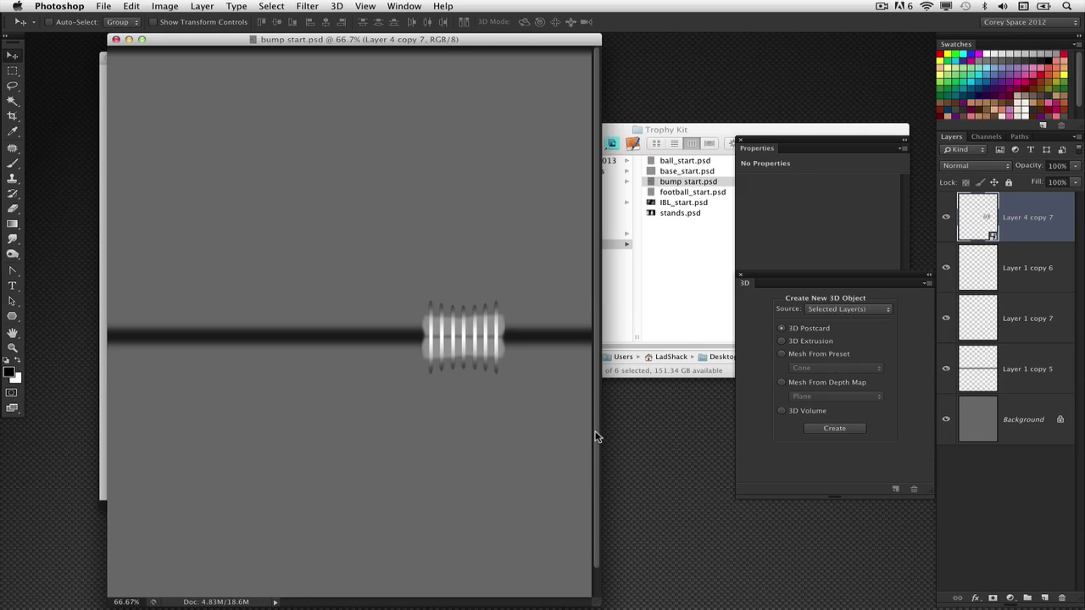
{"action": "left_click_drag", "start_coordinate": [595, 468], "coordinate": [592, 499]}
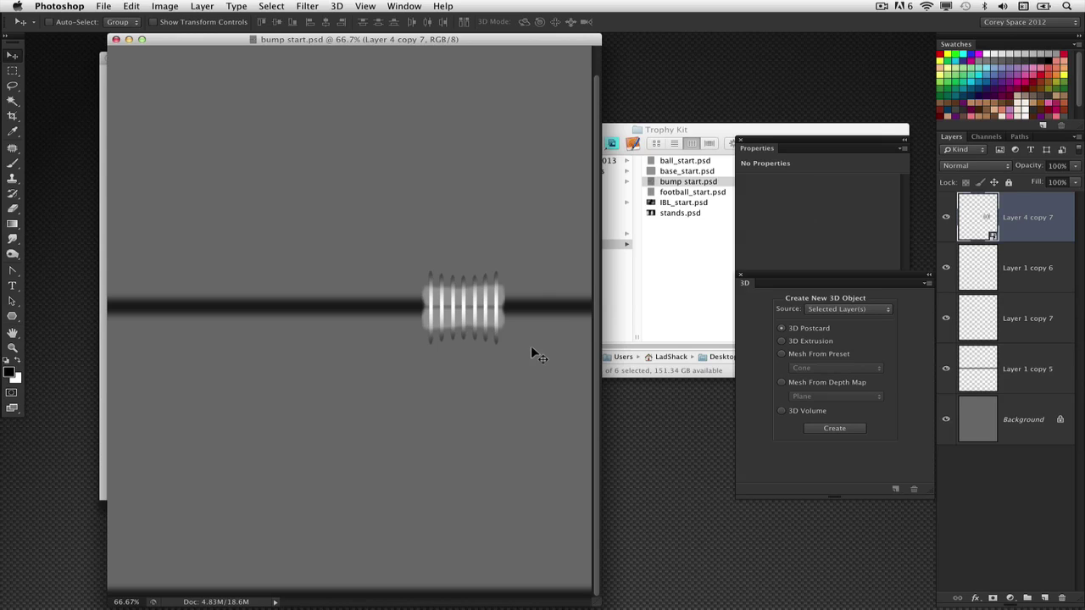
{"action": "key", "text": "super+equal"}
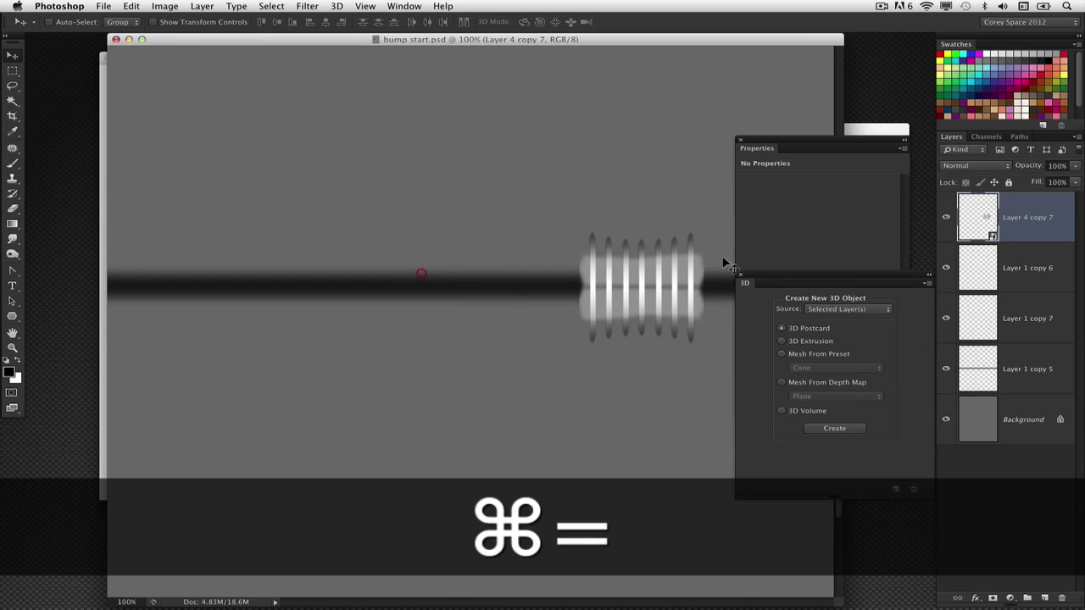
{"action": "left_click_drag", "start_coordinate": [770, 142], "coordinate": [843, 151]}
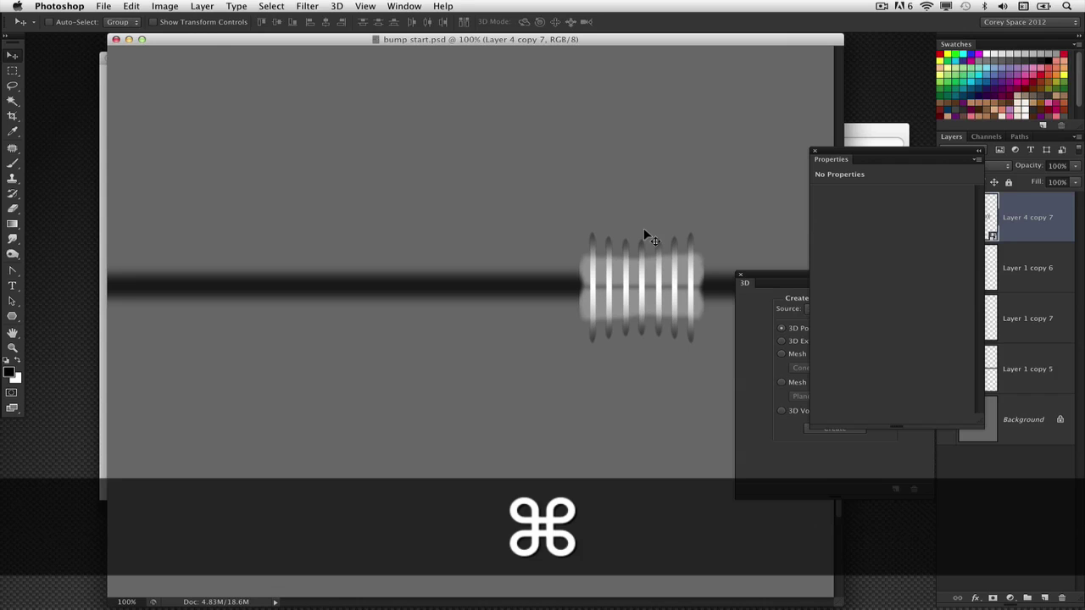
{"action": "key", "text": "super+minus"}
{"action": "key", "text": "super+minus"}
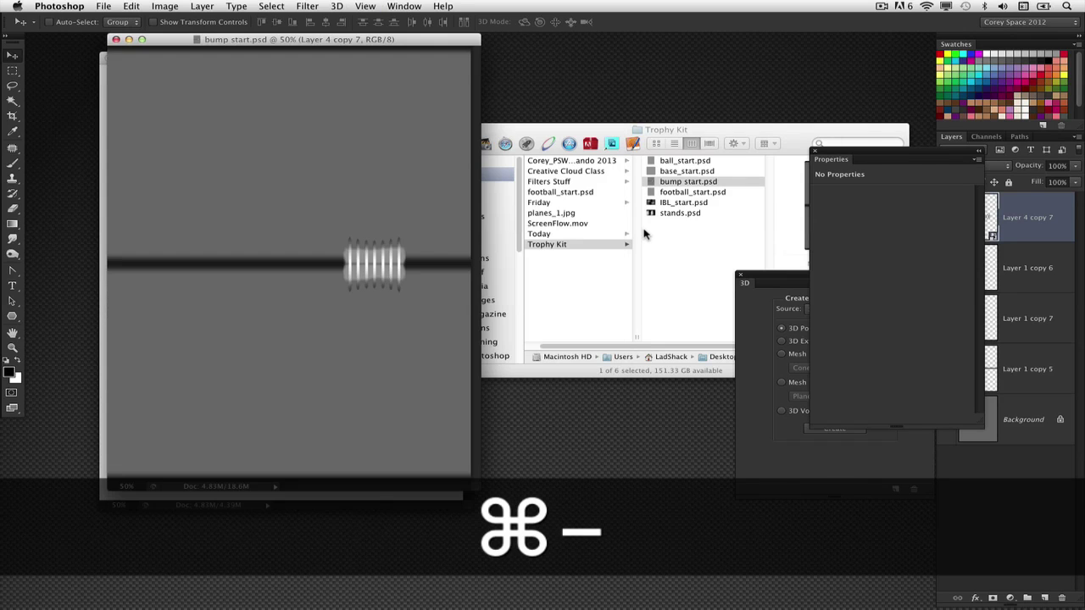
- Close bump start.psd and return to the ball_start.psd document with the 3D football
{"action": "left_click_drag", "start_coordinate": [441, 43], "coordinate": [510, 64]}
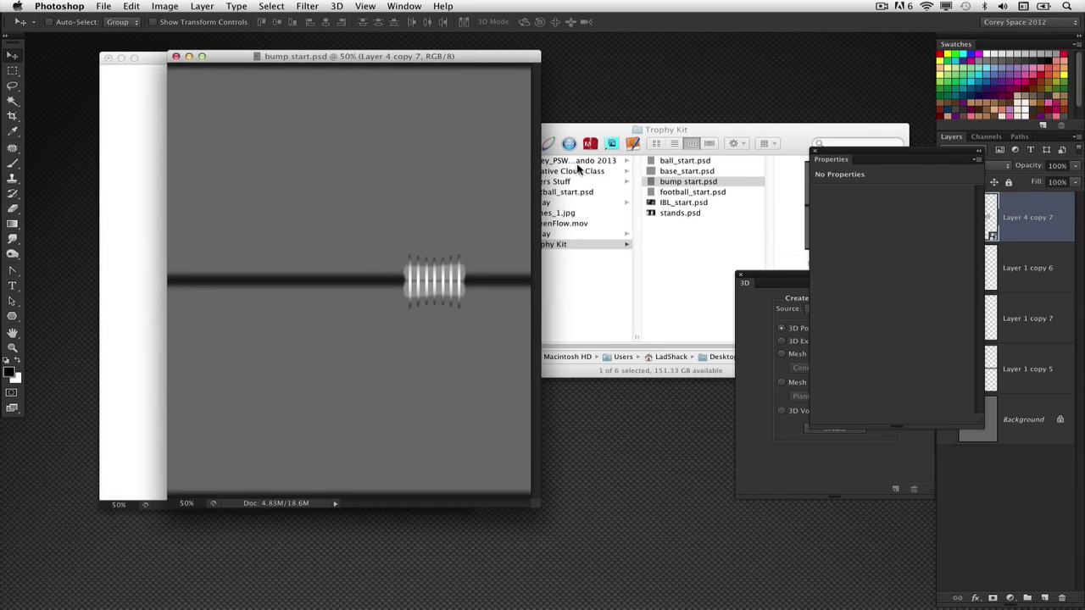
{"action": "left_click_drag", "start_coordinate": [865, 152], "coordinate": [694, 225]}
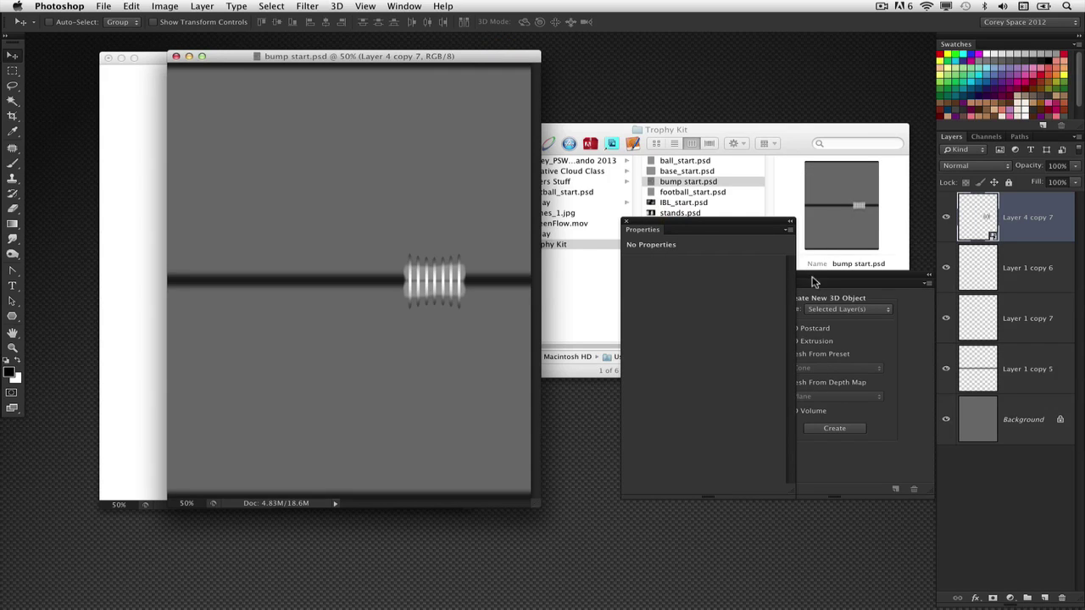
{"action": "left_click_drag", "start_coordinate": [479, 62], "coordinate": [494, 91]}
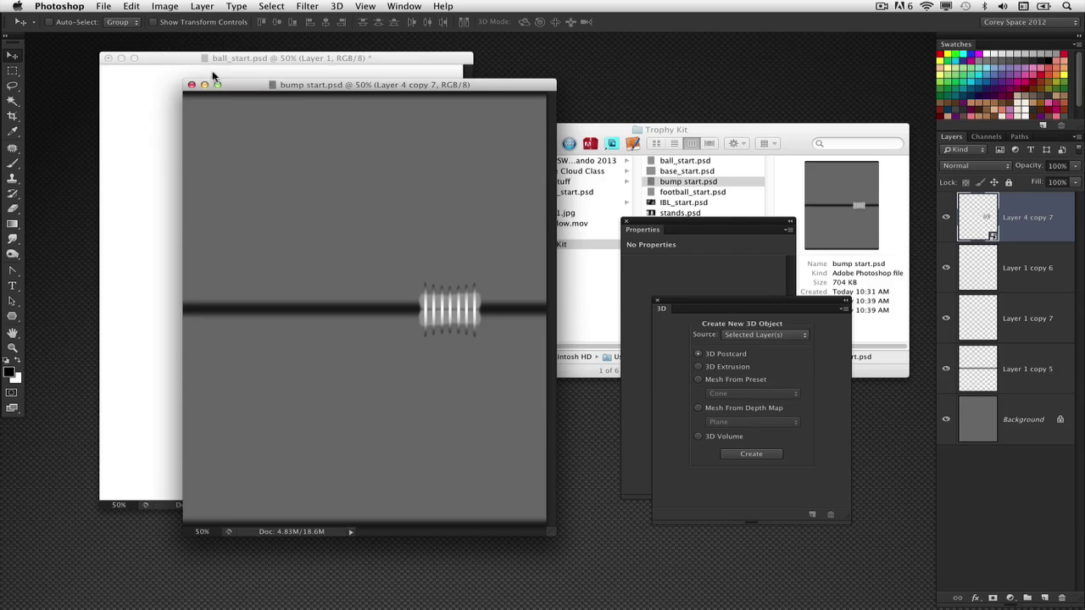
{"action": "left_click", "coordinate": [192, 84]}
{"action": "left_click_drag", "start_coordinate": [409, 57], "coordinate": [395, 60]}
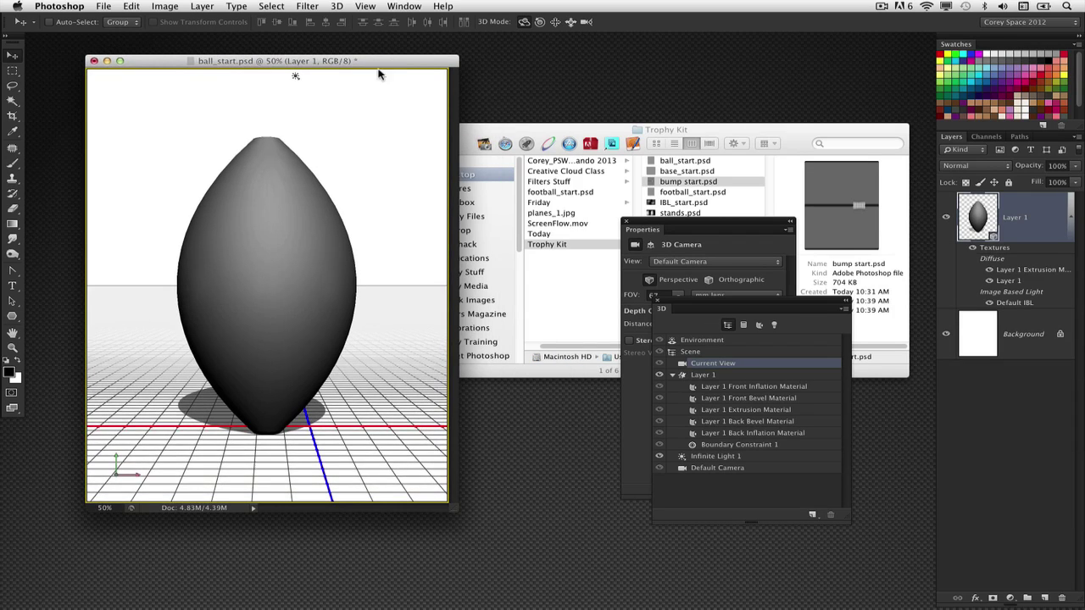
- Select the Layer 1 Extrusion Material and arrange its material settings beside the football, moving the Finder window out of the way
{"action": "left_click_drag", "start_coordinate": [703, 302], "coordinate": [432, 213]}
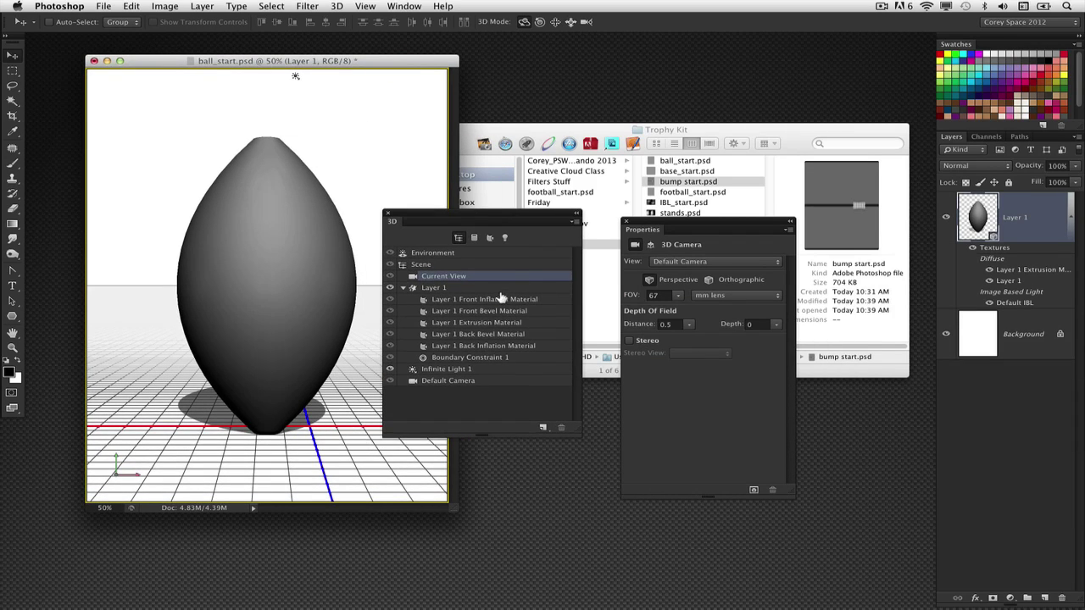
{"action": "left_click", "coordinate": [490, 323]}
{"action": "left_click_drag", "start_coordinate": [649, 228], "coordinate": [731, 229]}
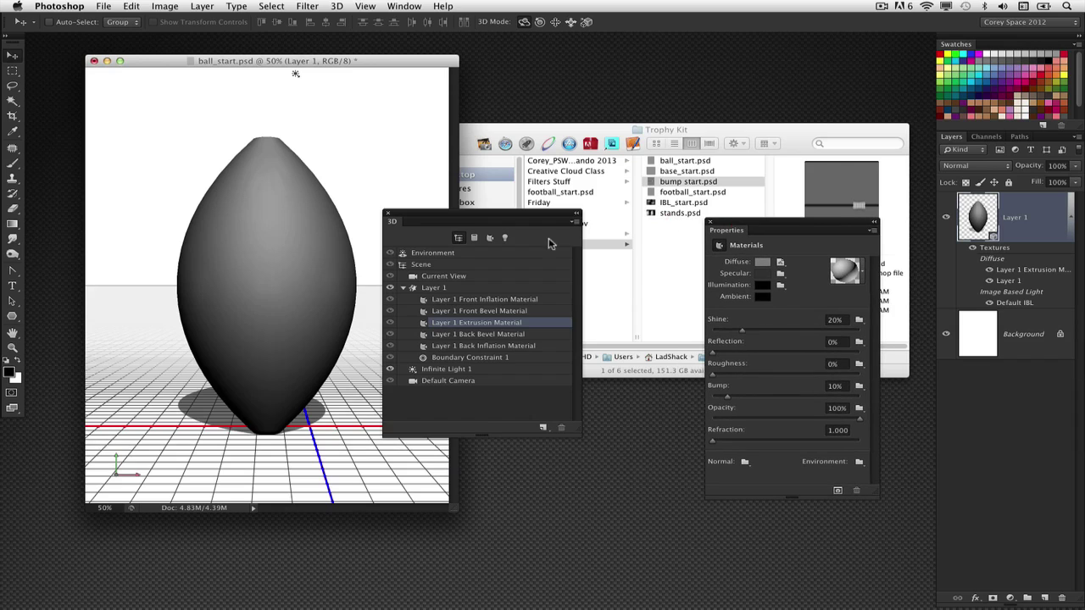
{"action": "left_click_drag", "start_coordinate": [525, 216], "coordinate": [605, 242]}
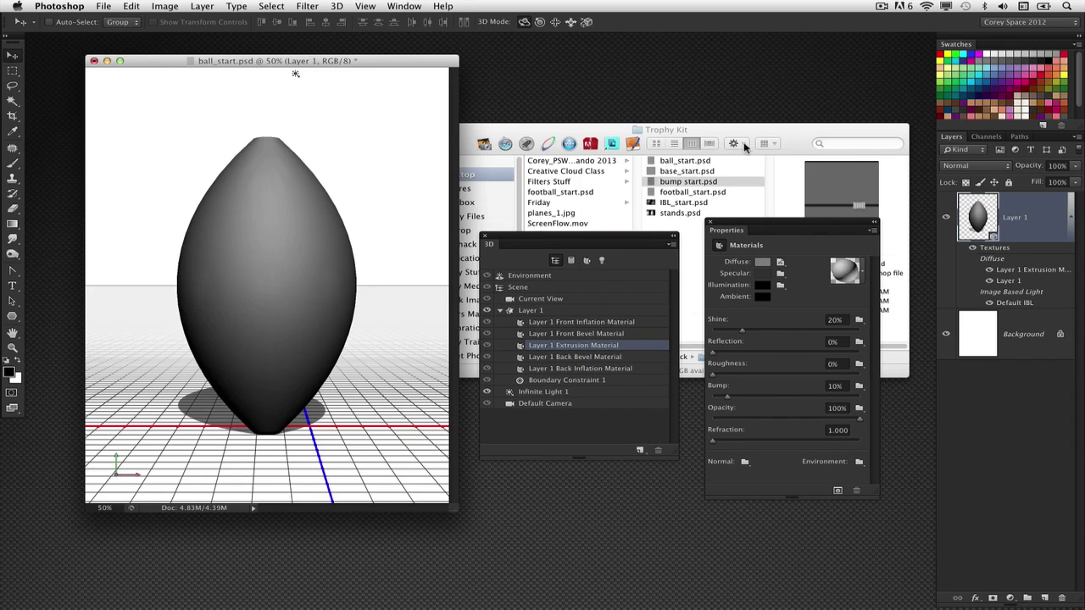
{"action": "left_click", "coordinate": [776, 143]}
{"action": "left_click_drag", "start_coordinate": [482, 129], "coordinate": [911, 524]}
{"action": "left_click", "coordinate": [386, 288]}
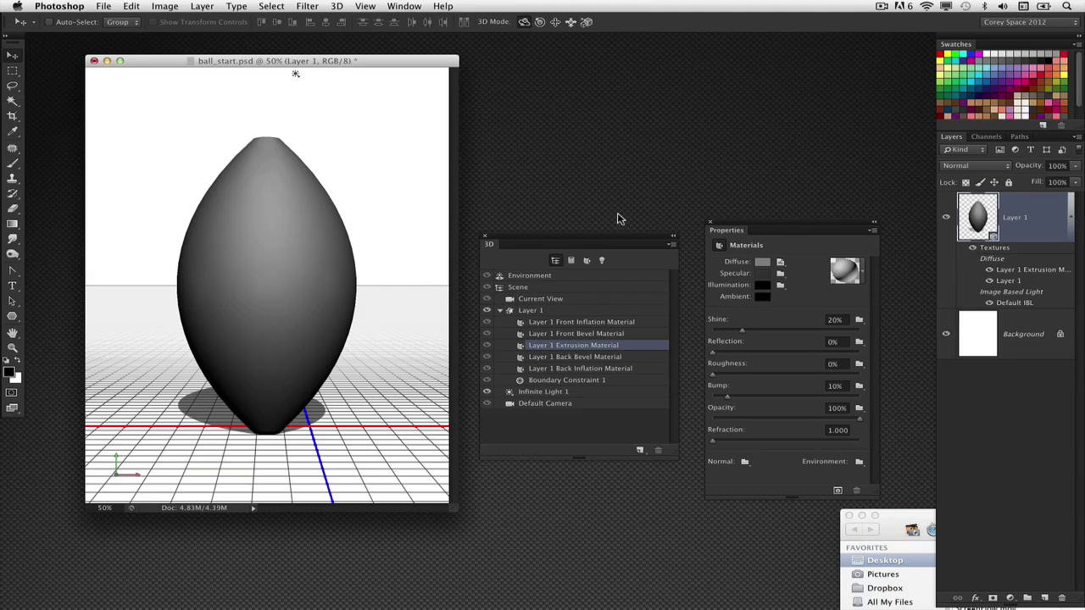
{"action": "left_click_drag", "start_coordinate": [748, 219], "coordinate": [717, 121]}
{"action": "left_click_drag", "start_coordinate": [616, 245], "coordinate": [604, 142]}
- Set the extrusion material's bump to 100% and load bump start.psd from the Trophy Kit folder as its bump texture
{"action": "left_click_drag", "start_coordinate": [707, 300], "coordinate": [866, 305]}
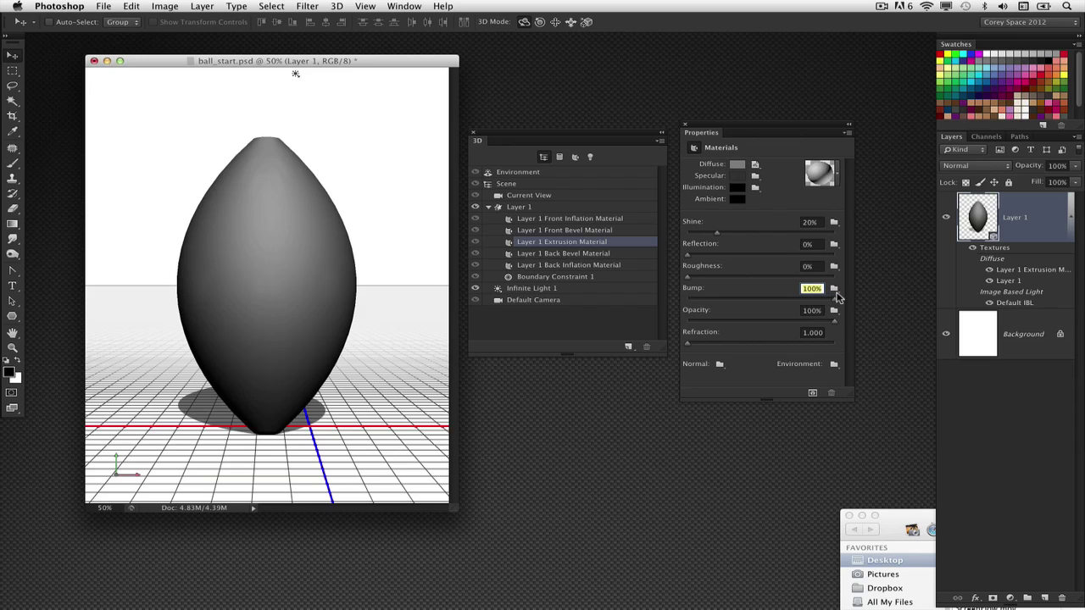
{"action": "left_click", "coordinate": [835, 290]}
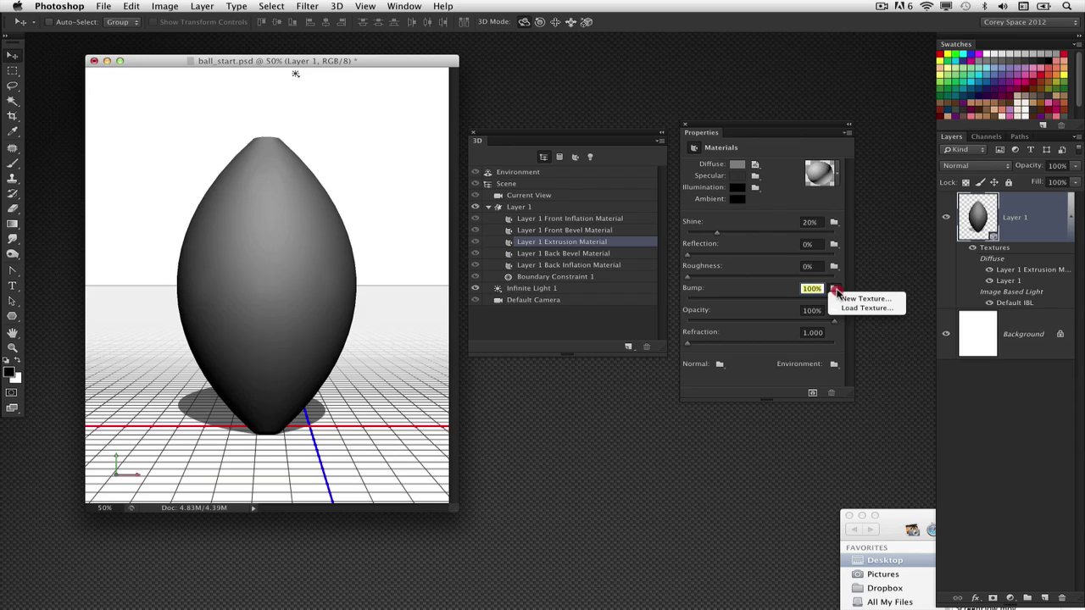
{"action": "left_click", "coordinate": [866, 308]}
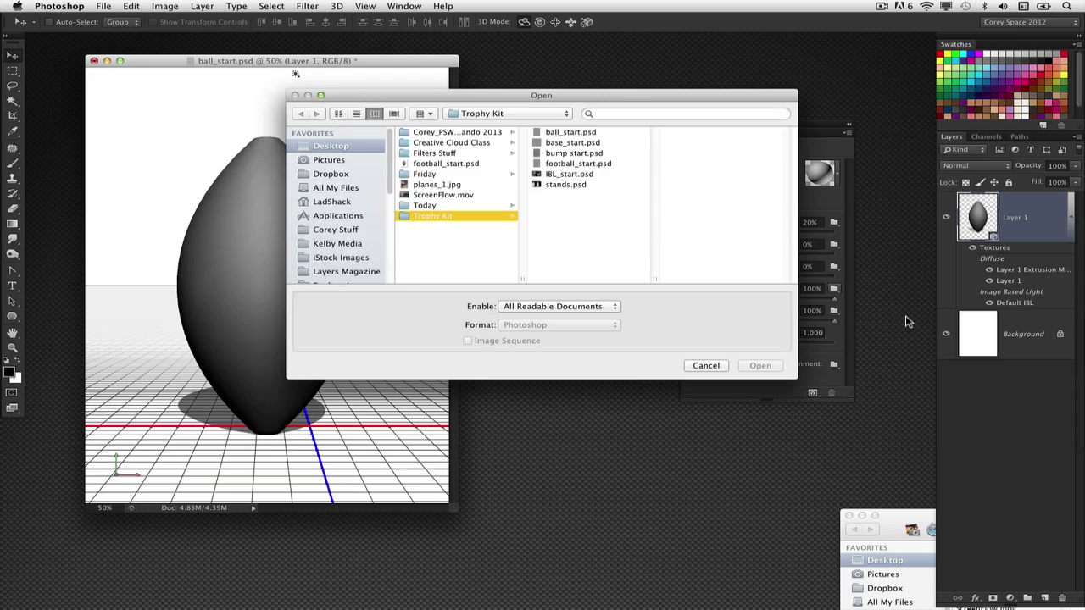
{"action": "left_click", "coordinate": [591, 151]}
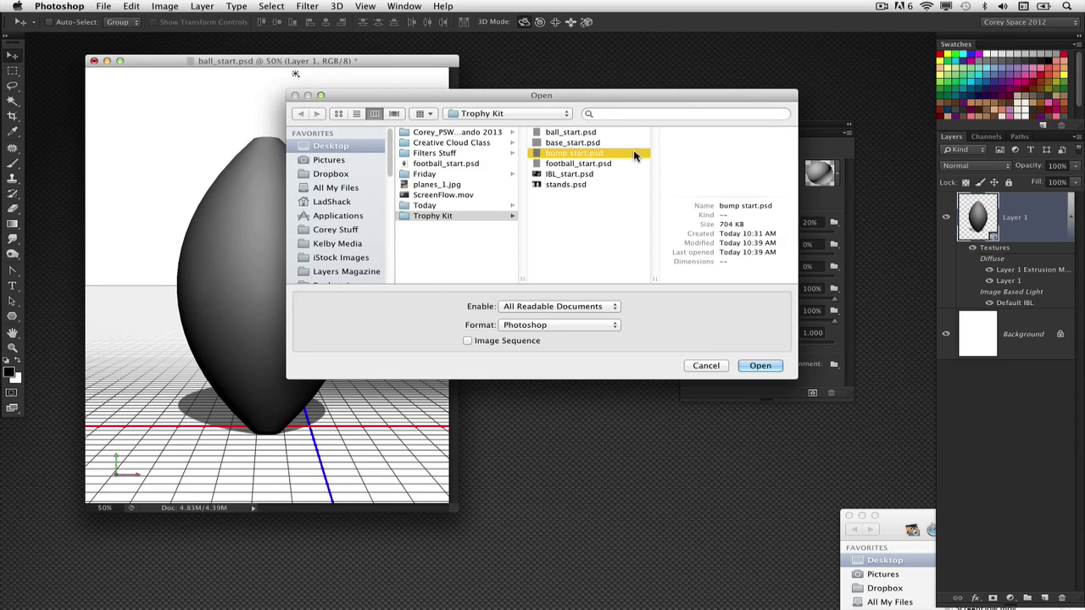
{"action": "left_click", "coordinate": [781, 366]}
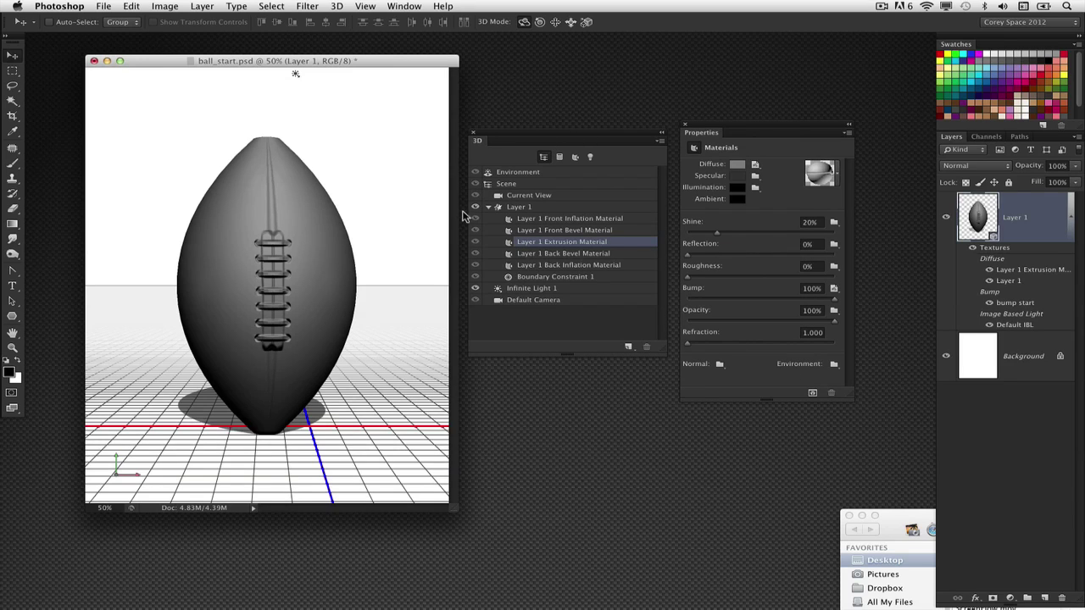
- Orbit the current view to inspect the football's laces and return it to Default Camera
{"action": "left_click", "coordinate": [529, 194]}
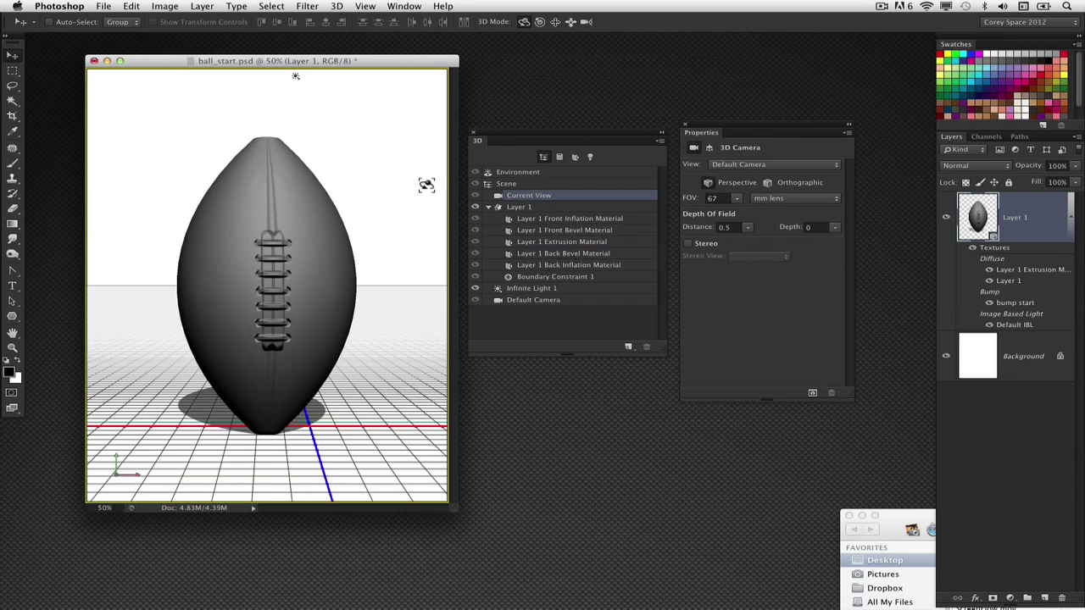
{"action": "left_click_drag", "start_coordinate": [427, 198], "coordinate": [523, 186]}
{"action": "left_click_drag", "start_coordinate": [438, 148], "coordinate": [270, 76]}
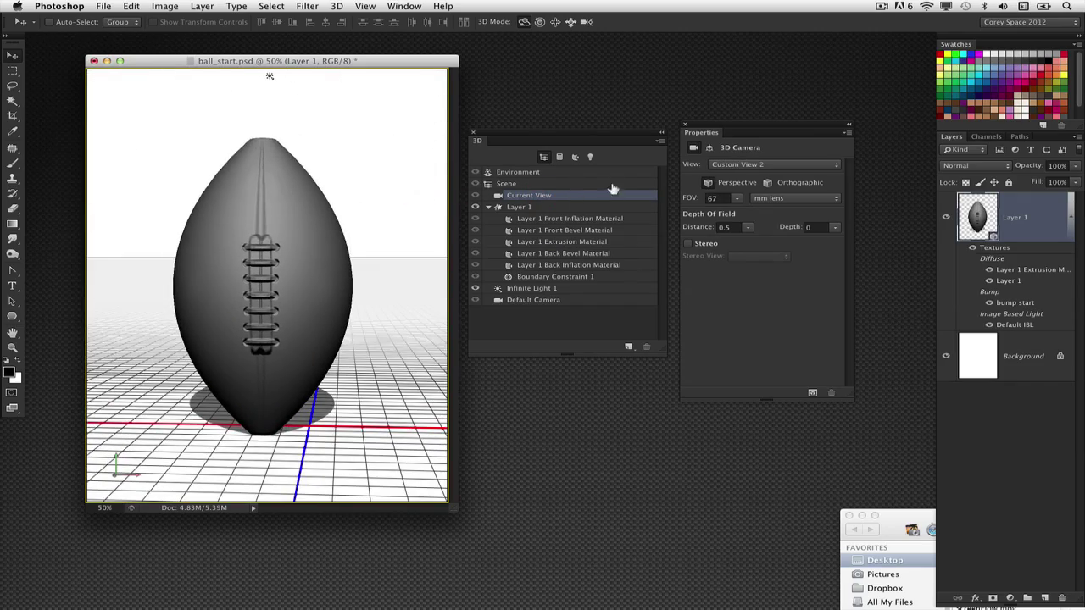
{"action": "left_click", "coordinate": [750, 164]}
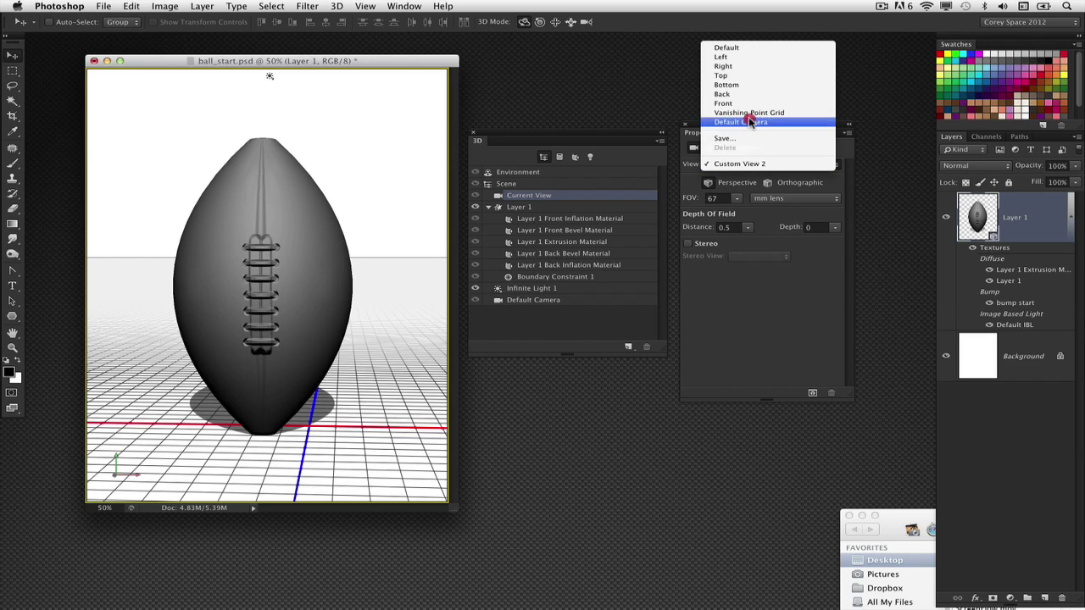
{"action": "left_click", "coordinate": [751, 113]}
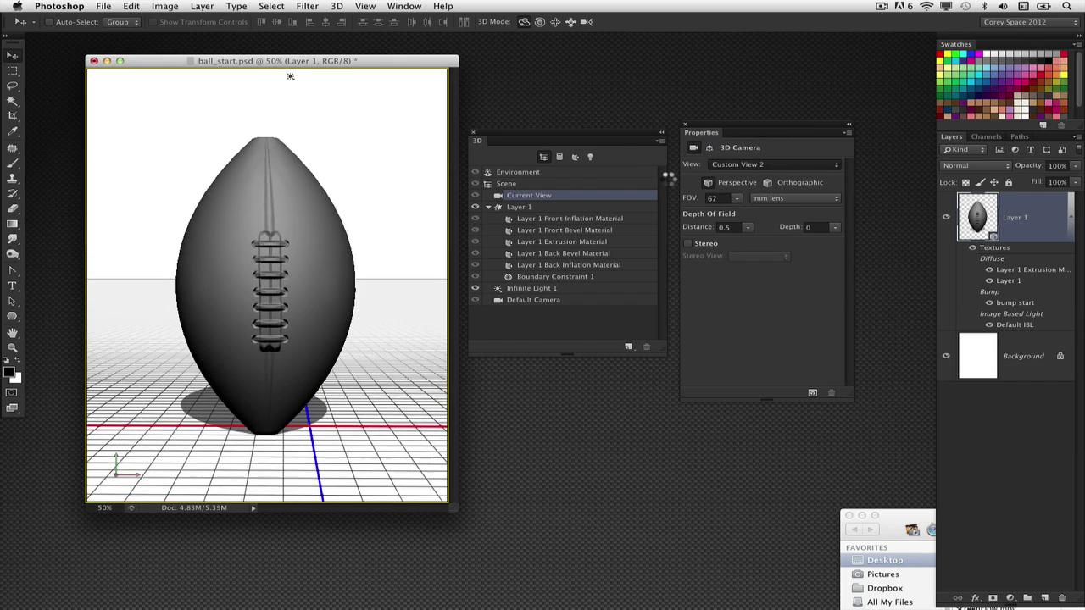
- Open the bump texture of the Layer 1 Extrusion Material for editing and close it without changes
{"action": "left_click", "coordinate": [649, 245]}
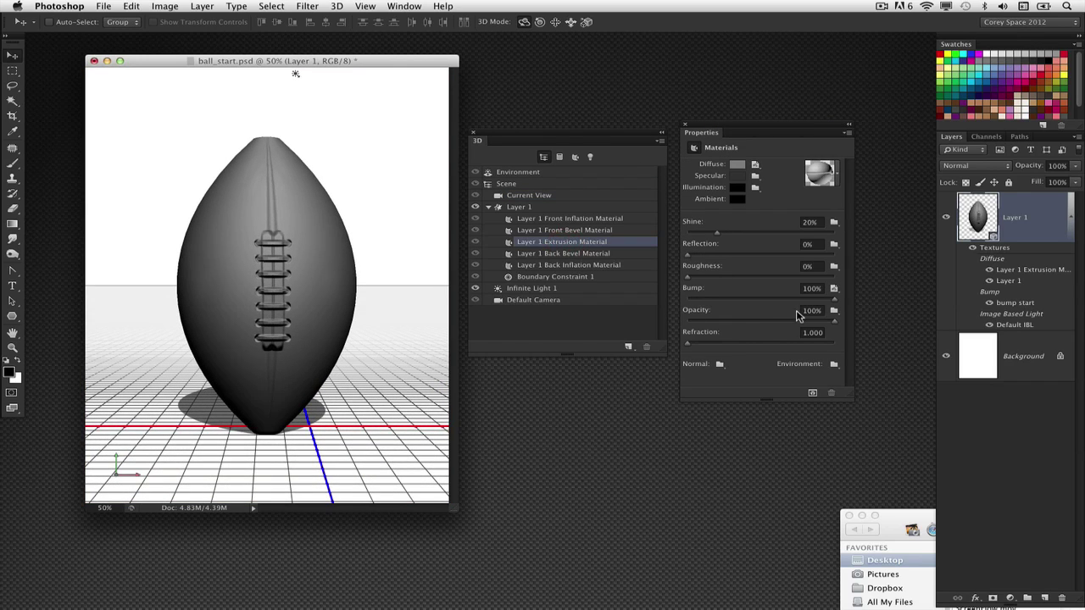
{"action": "left_click", "coordinate": [834, 289]}
{"action": "left_click", "coordinate": [882, 297]}
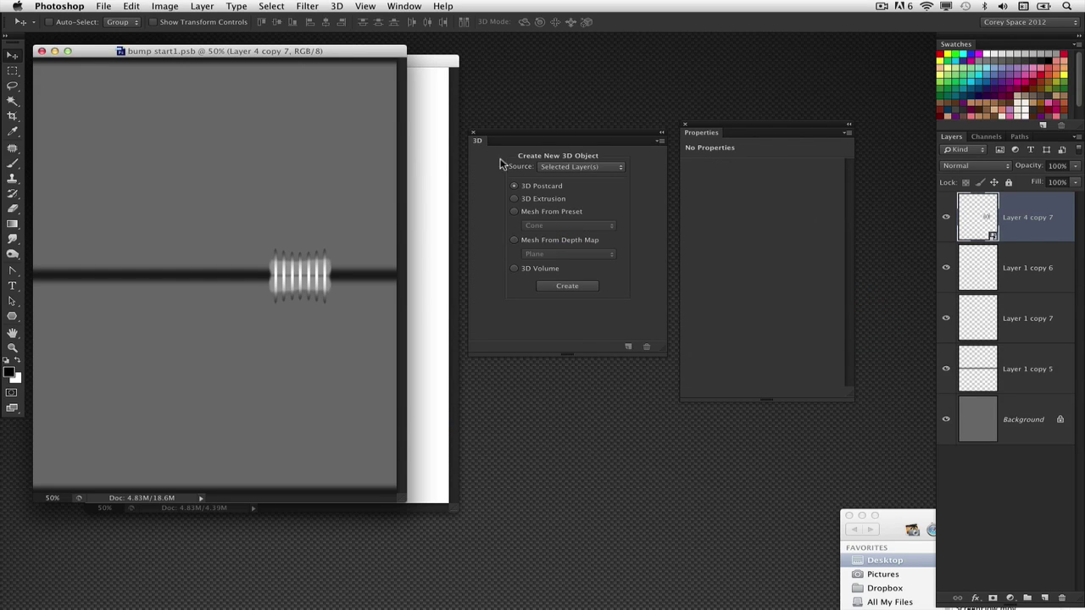
{"action": "left_click", "coordinate": [42, 51]}
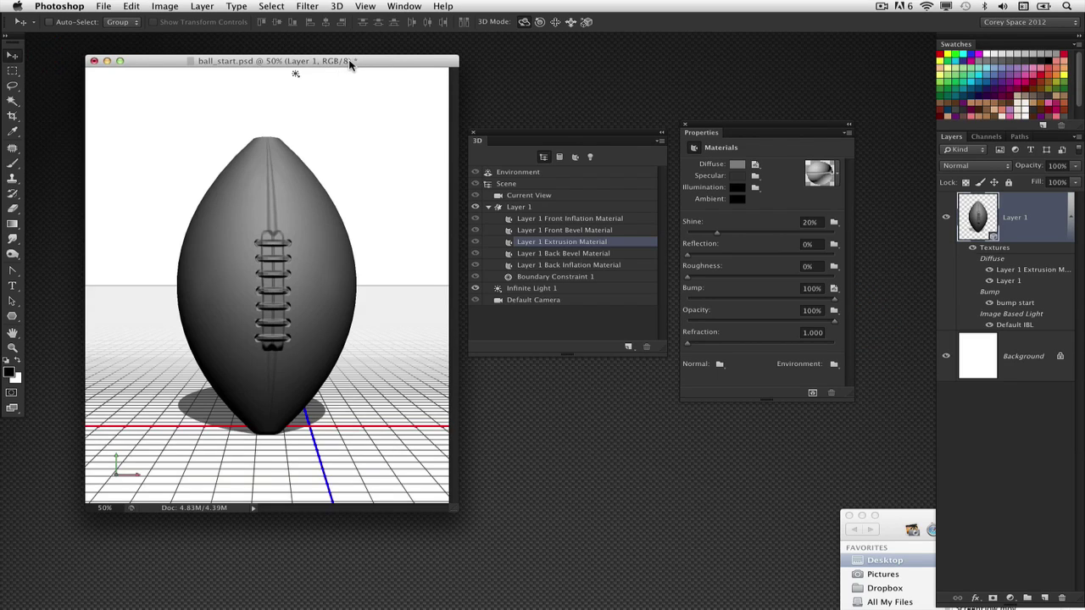
- Switch to Finder and open base_start.psd from the Trophy Kit folder in Photoshop
{"action": "left_click_drag", "start_coordinate": [346, 61], "coordinate": [338, 61]}
{"action": "left_click_drag", "start_coordinate": [536, 140], "coordinate": [592, 145]}
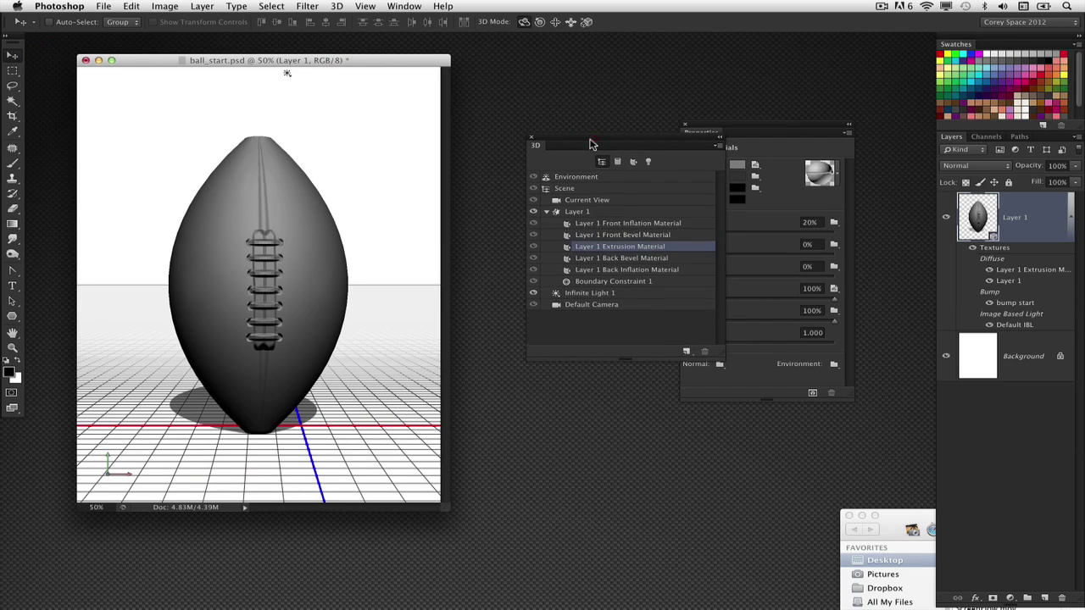
{"action": "mouse_move", "coordinate": [683, 598]}
{"action": "left_click_drag", "start_coordinate": [878, 517], "coordinate": [508, 142]}
{"action": "double_click", "coordinate": [745, 181]}
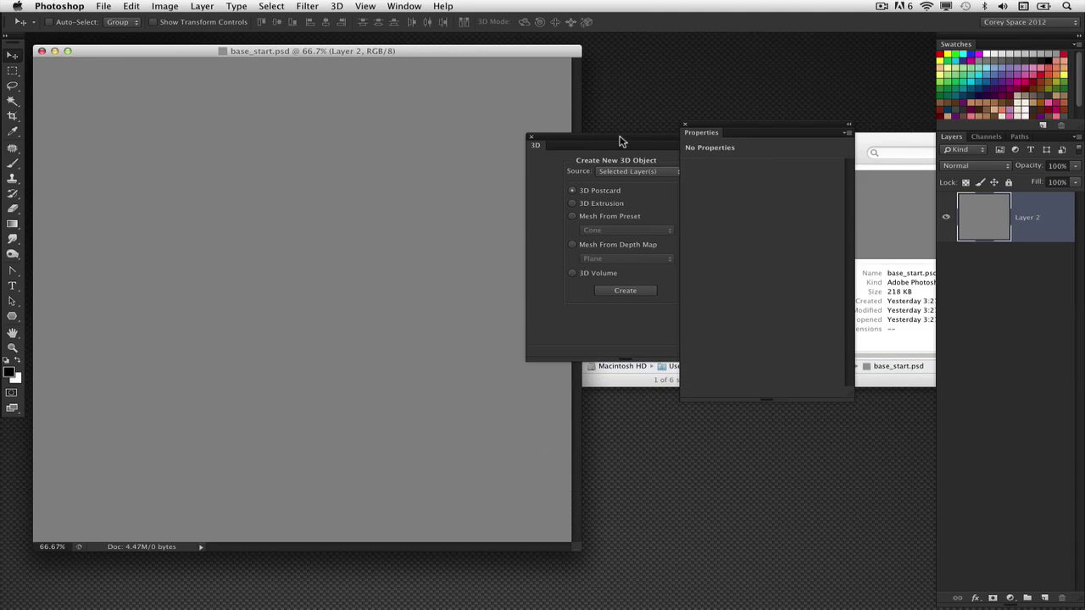
- Minimize the ball_start.psd document and reposition the base_start.psd window clear of the 3D and material settings
{"action": "left_click_drag", "start_coordinate": [620, 141], "coordinate": [843, 308]}
{"action": "left_click", "coordinate": [833, 286]}
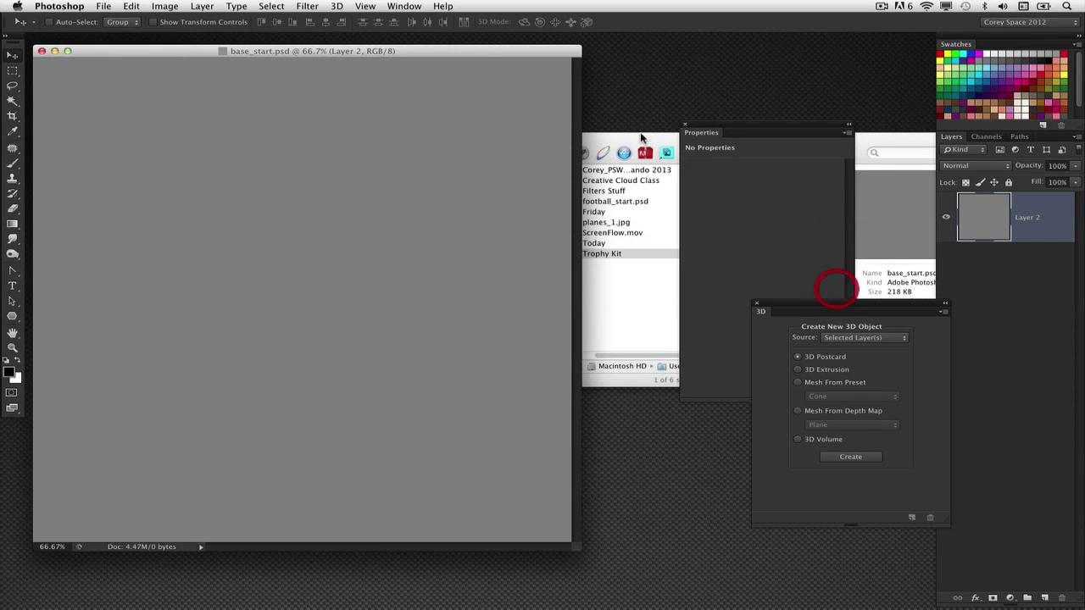
{"action": "left_click", "coordinate": [404, 63]}
{"action": "left_click_drag", "start_coordinate": [404, 63], "coordinate": [504, 61]}
{"action": "left_click", "coordinate": [98, 59]}
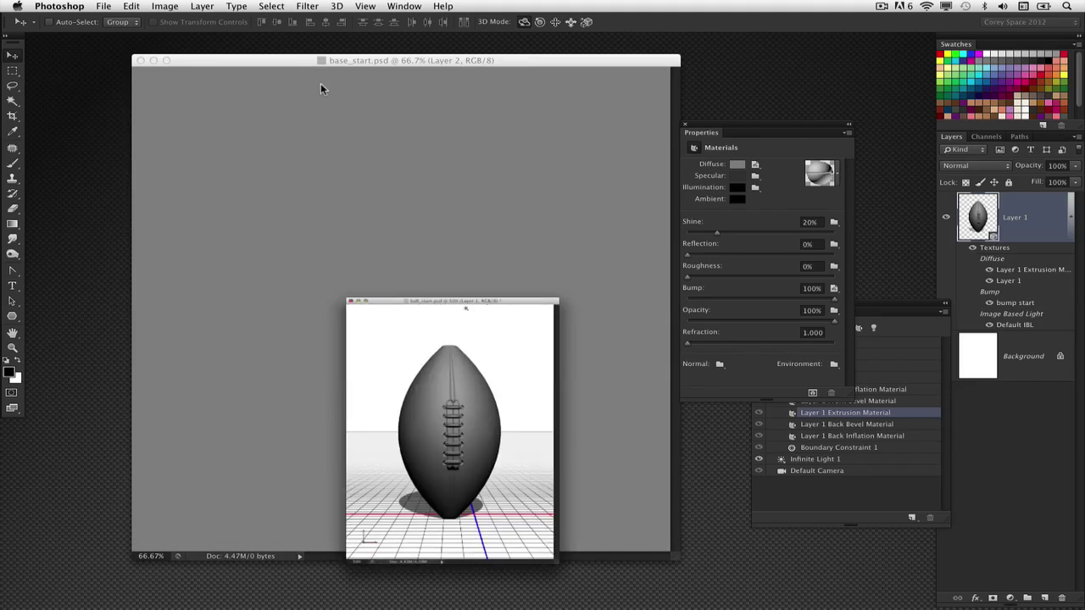
{"action": "left_click_drag", "start_coordinate": [294, 63], "coordinate": [244, 62]}
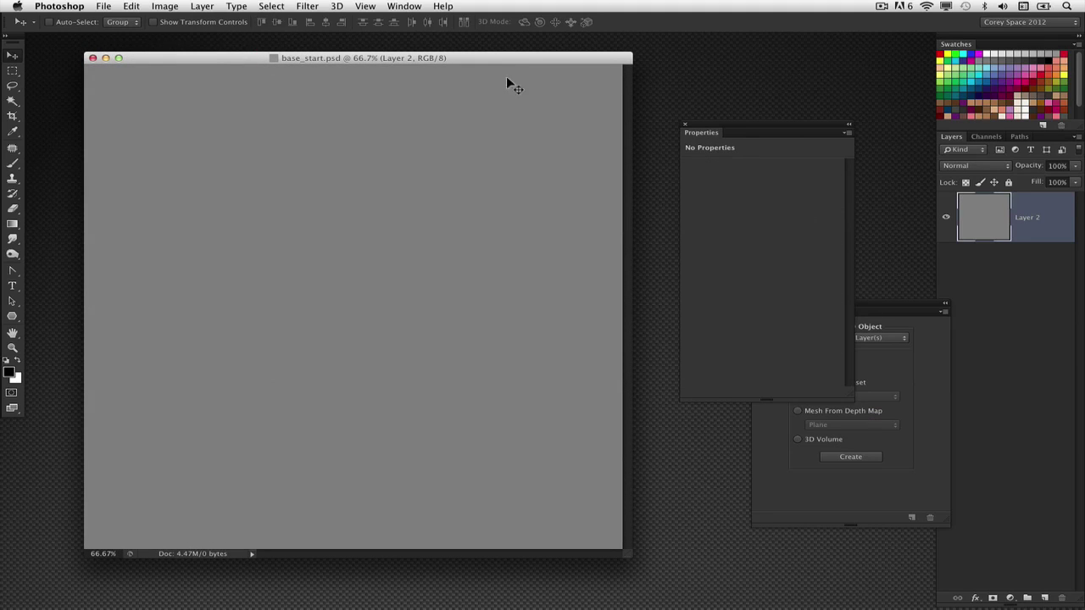
- Check the document's pixel dimensions and print size in Image Size without changing them
{"action": "left_click", "coordinate": [166, 7]}
{"action": "left_click", "coordinate": [193, 105]}
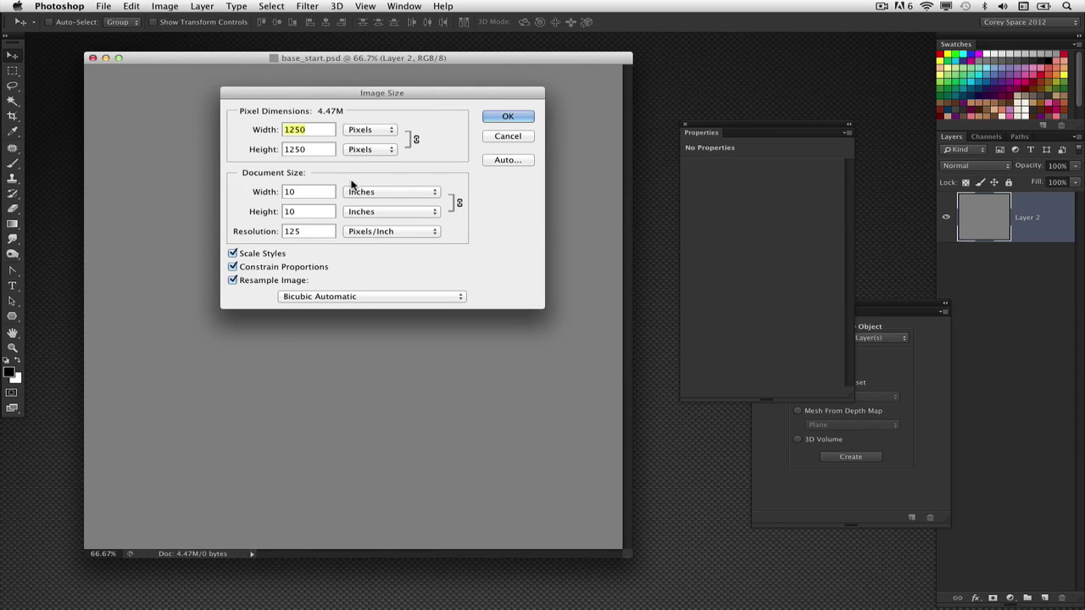
{"action": "left_click", "coordinate": [508, 137]}
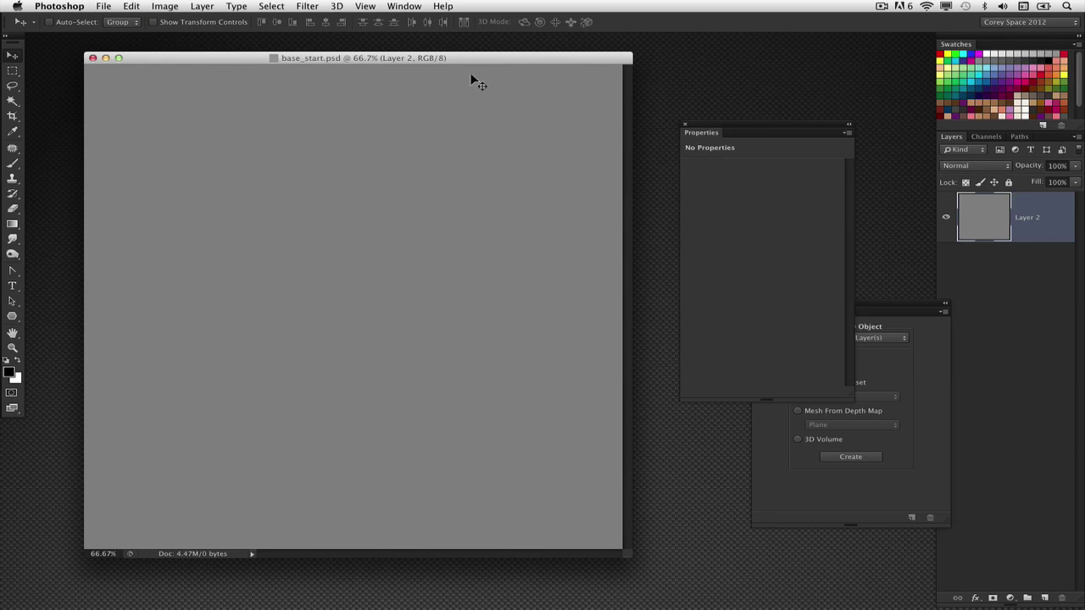
{"action": "left_click_drag", "start_coordinate": [439, 61], "coordinate": [425, 59]}
- Select the Polygon tool in Path mode with 3 sides and show its Star, 40% indent and Smooth Indents options
{"action": "left_click", "coordinate": [12, 315]}
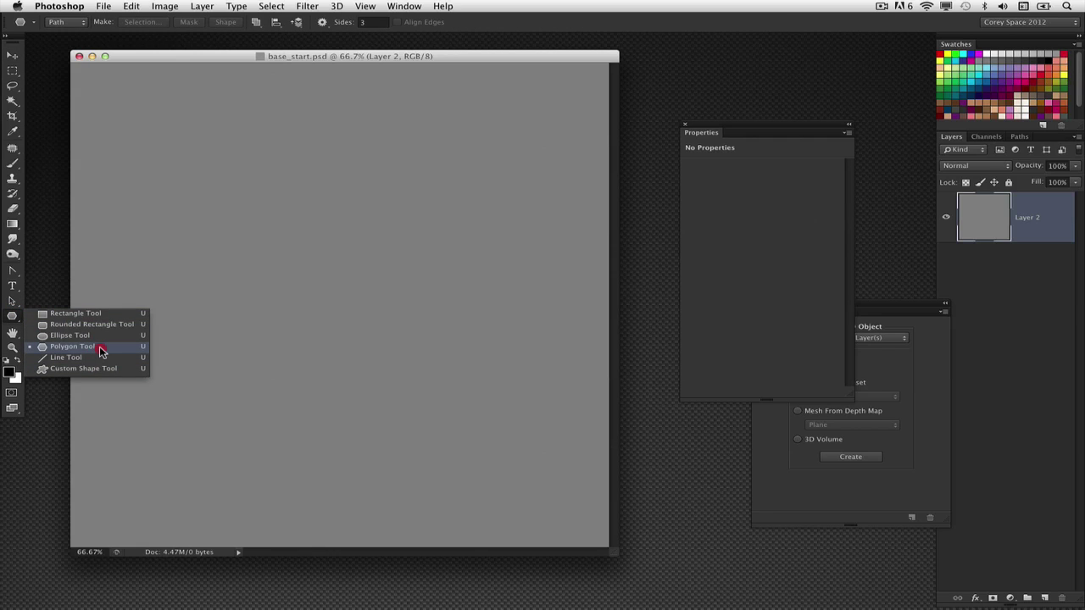
{"action": "left_click", "coordinate": [100, 349]}
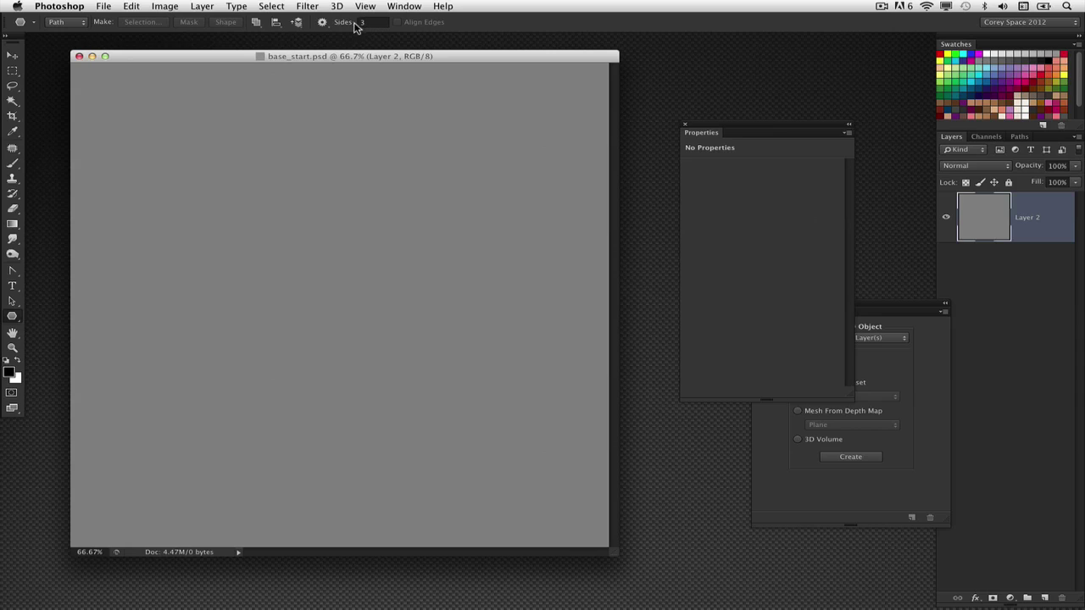
{"action": "left_click", "coordinate": [322, 22]}
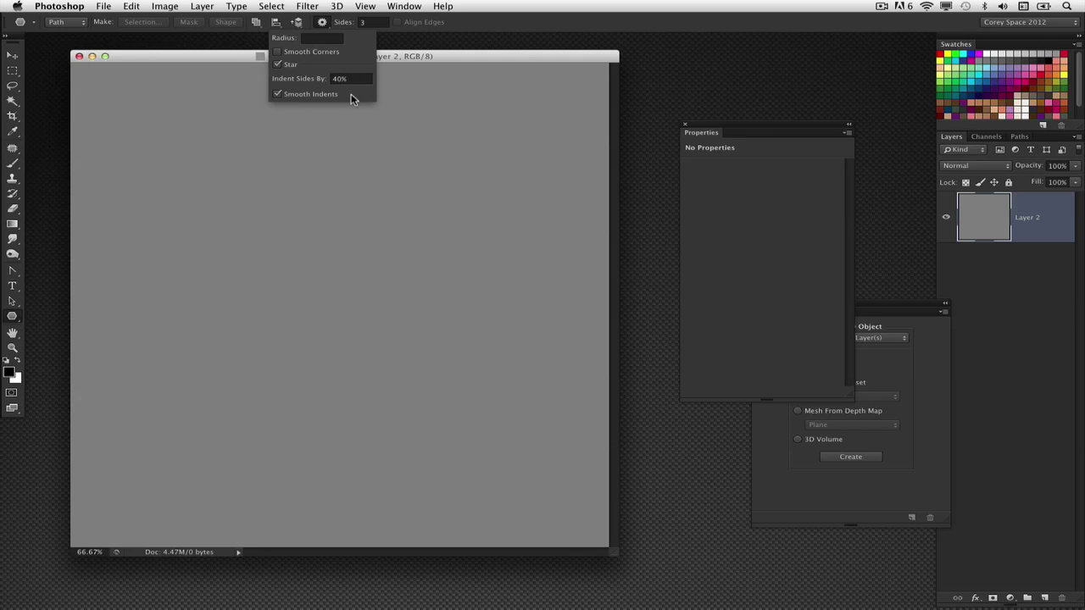
- Fill Layer 2 with white and try out several three-sided star paths on the canvas, undoing the attempts
{"action": "left_click_drag", "start_coordinate": [328, 272], "coordinate": [445, 384]}
{"action": "key", "text": "super+z"}
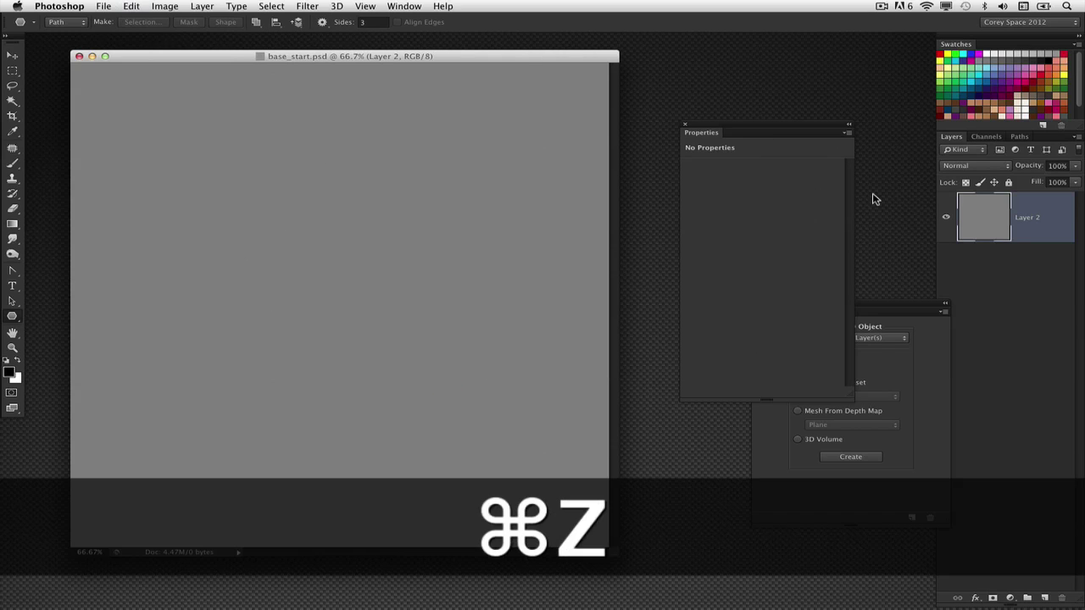
{"action": "key", "text": "super+BackSpace"}
{"action": "left_click_drag", "start_coordinate": [343, 294], "coordinate": [456, 417]}
{"action": "key", "text": "super+z"}
{"action": "left_click_drag", "start_coordinate": [350, 288], "coordinate": [485, 389]}
{"action": "key", "text": "super+z"}
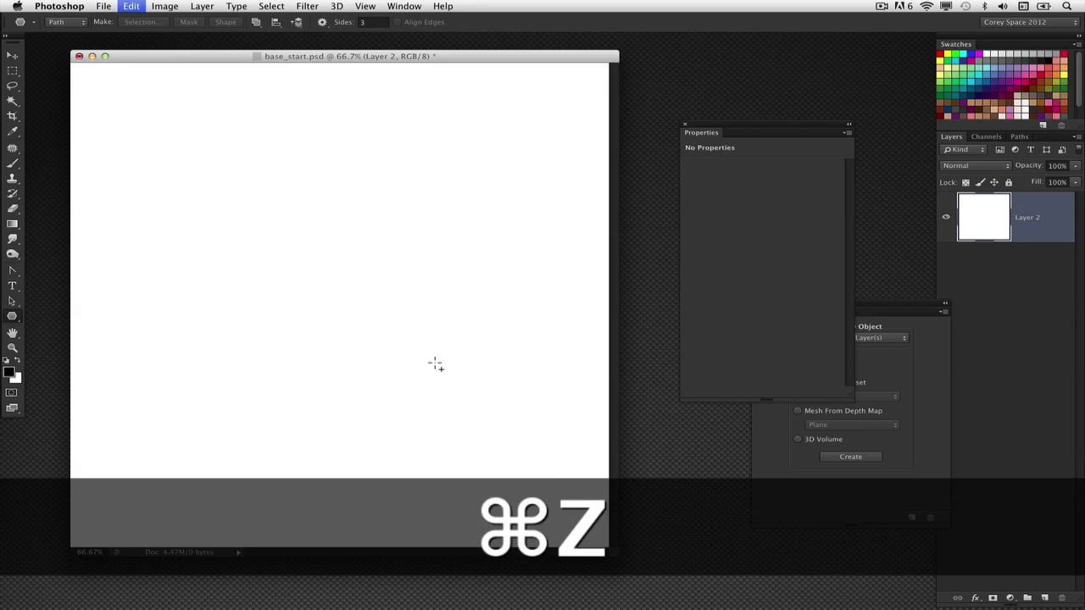
{"action": "left_click_drag", "start_coordinate": [407, 337], "coordinate": [438, 339]}
{"action": "left_click_drag", "start_coordinate": [312, 321], "coordinate": [412, 248]}
{"action": "key", "text": "super+z"}
- Draw a large three-pointed path with inward-curving sides, one point facing down, and move it to the middle of the canvas
{"action": "left_click_drag", "start_coordinate": [259, 193], "coordinate": [312, 388]}
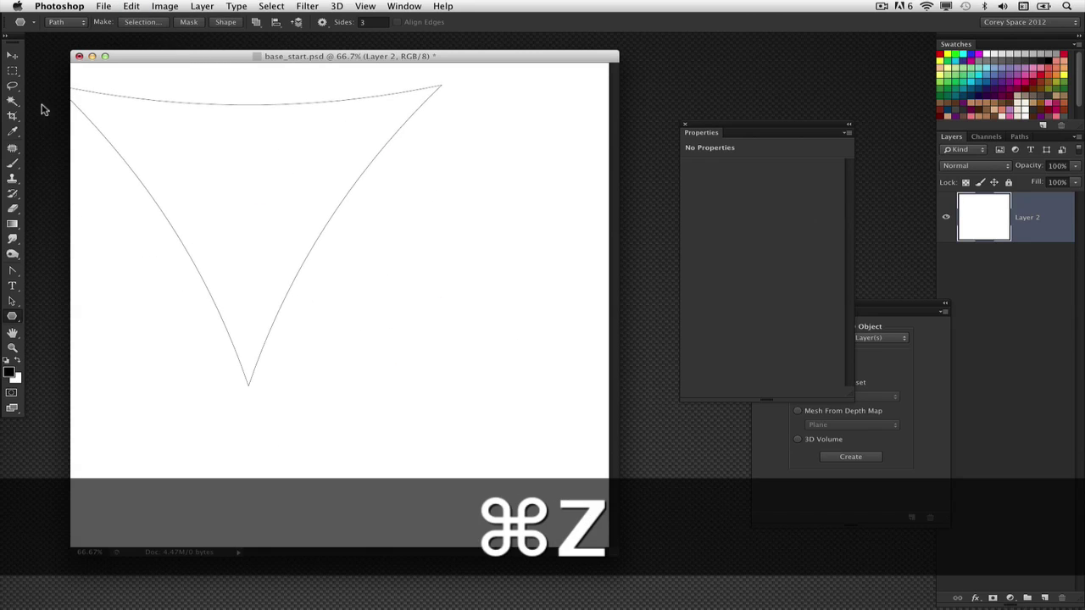
{"action": "left_click", "coordinate": [12, 301]}
{"action": "left_click_drag", "start_coordinate": [258, 215], "coordinate": [315, 259]}
{"action": "left_click_drag", "start_coordinate": [348, 57], "coordinate": [379, 58]}
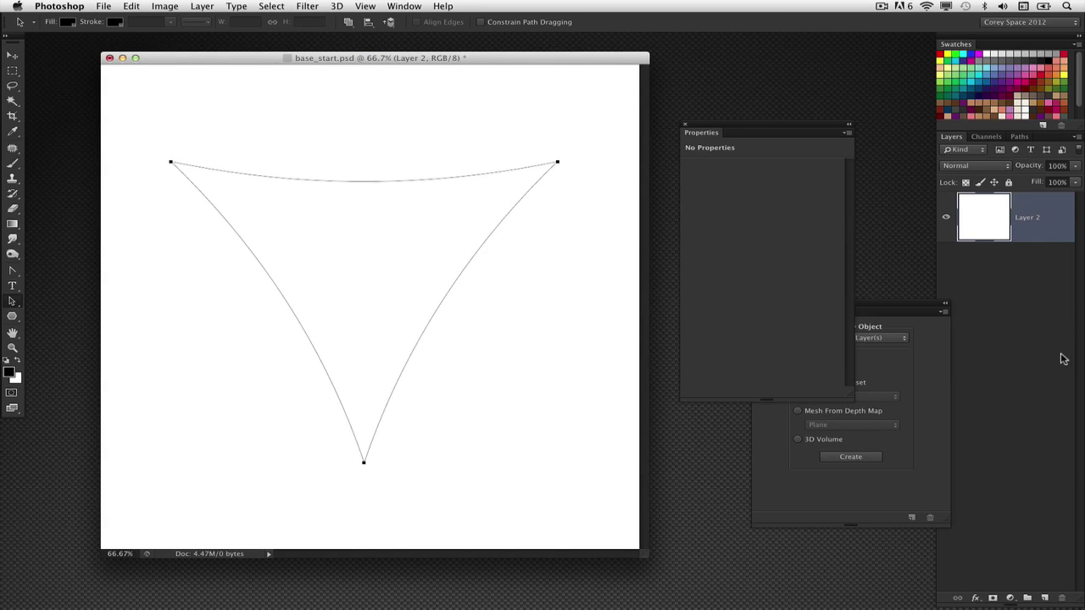
- Fill Layer 2 with gray and nudge the three-pointed path slightly into position
{"action": "key", "text": "shift+BackSpace"}
{"action": "left_click", "coordinate": [611, 187]}
{"action": "mouse_move", "coordinate": [433, 254]}
{"action": "left_mouse_down"}
{"action": "mouse_move", "coordinate": [412, 259]}
{"action": "mouse_move", "coordinate": [421, 250]}
{"action": "left_mouse_up"}
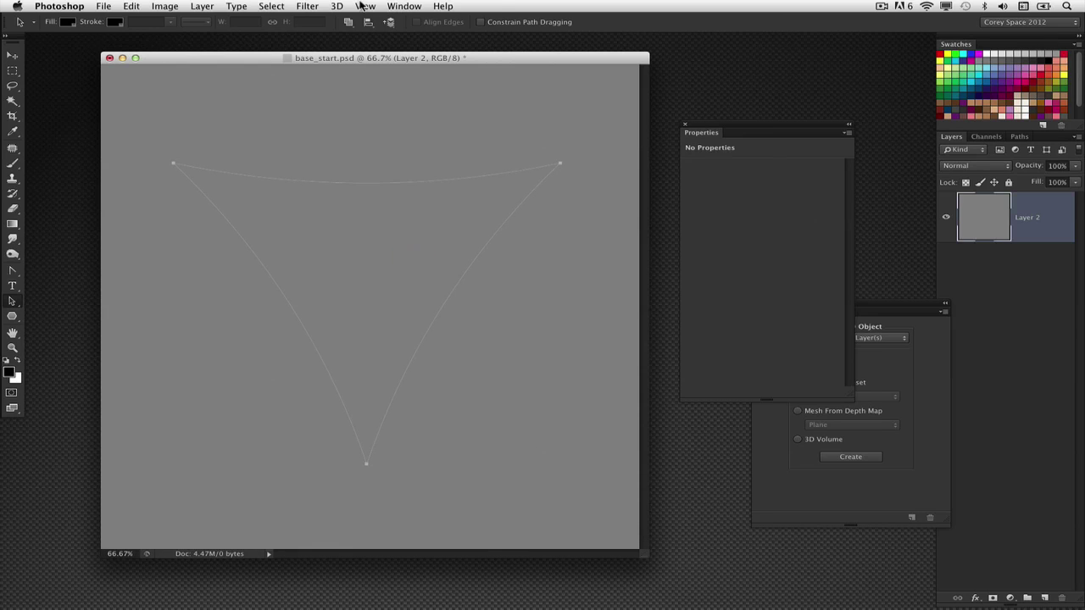
- Create a new 3D extrusion from the selected three-pointed path and orbit around it to inspect its depth
{"action": "left_click", "coordinate": [329, 7]}
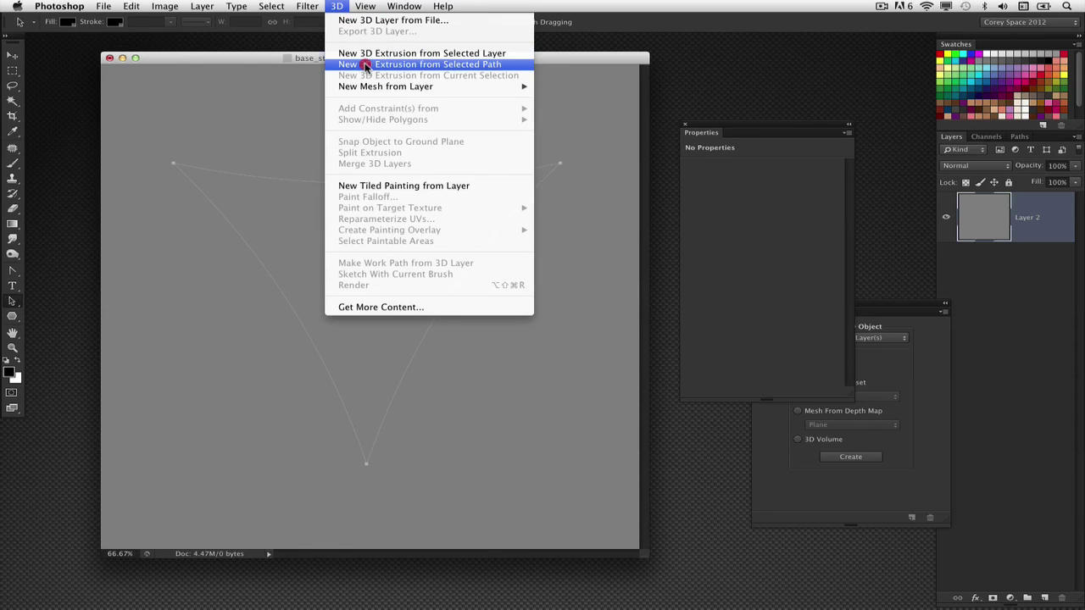
{"action": "left_click", "coordinate": [501, 66]}
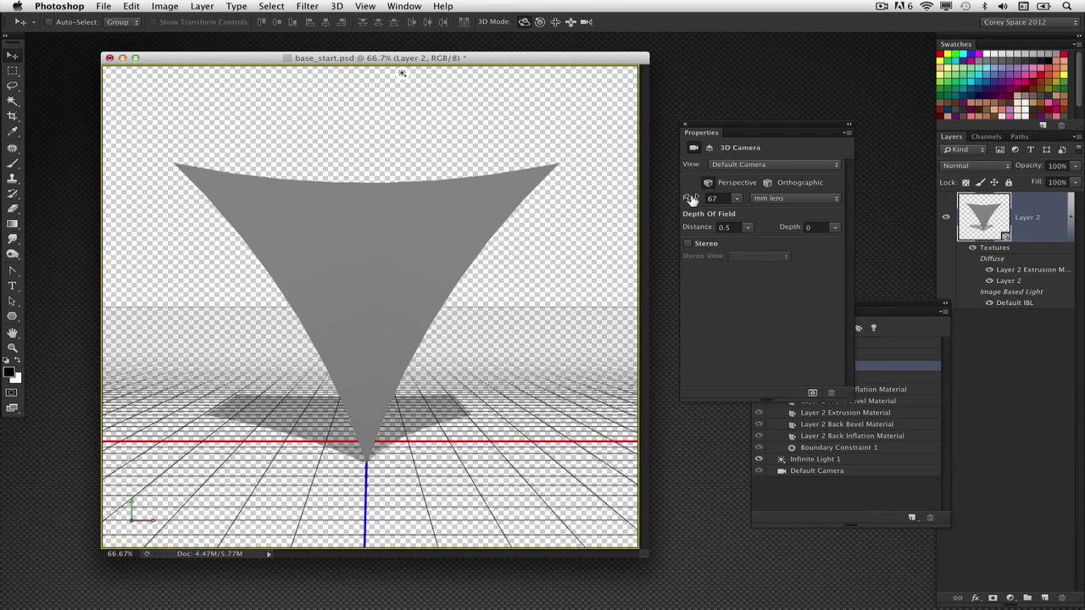
{"action": "left_click", "coordinate": [601, 123]}
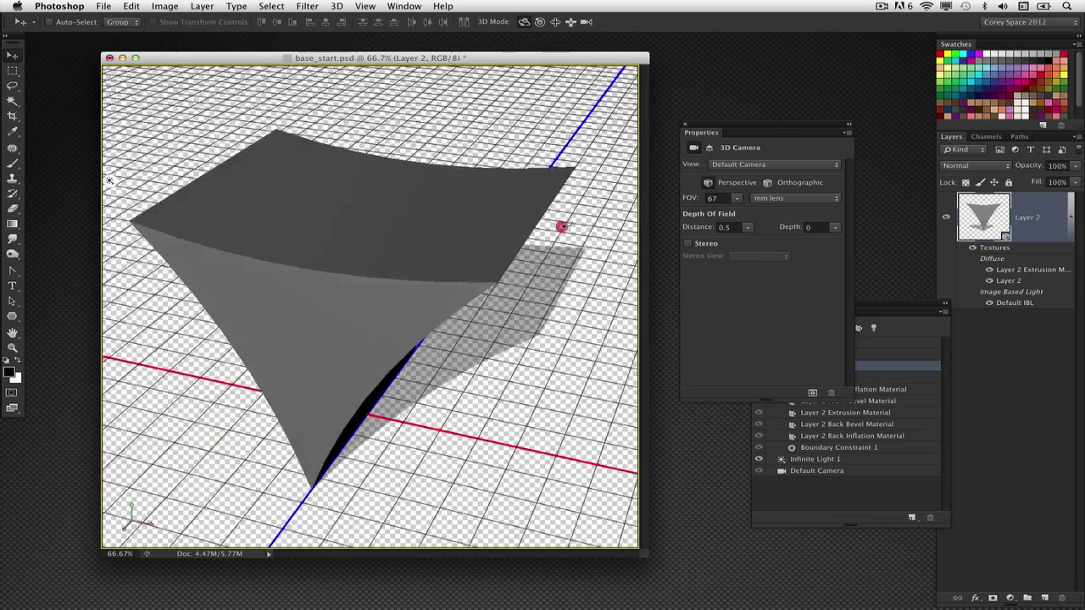
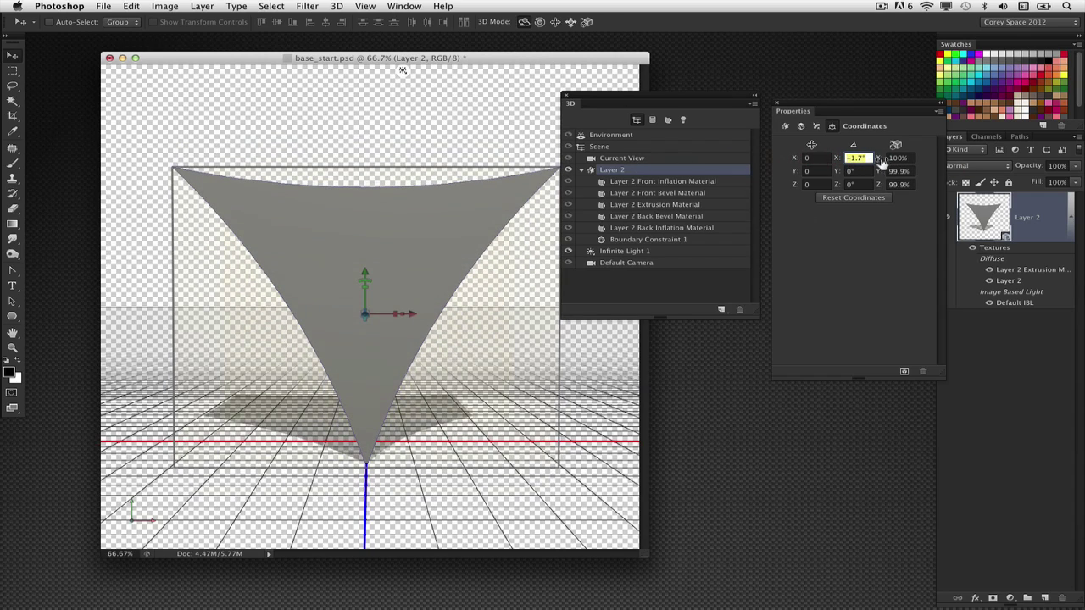
- Set the Layer 2 mesh's X rotation to -90° so the extrusion stands upright
{"action": "type", "text": "-90"}
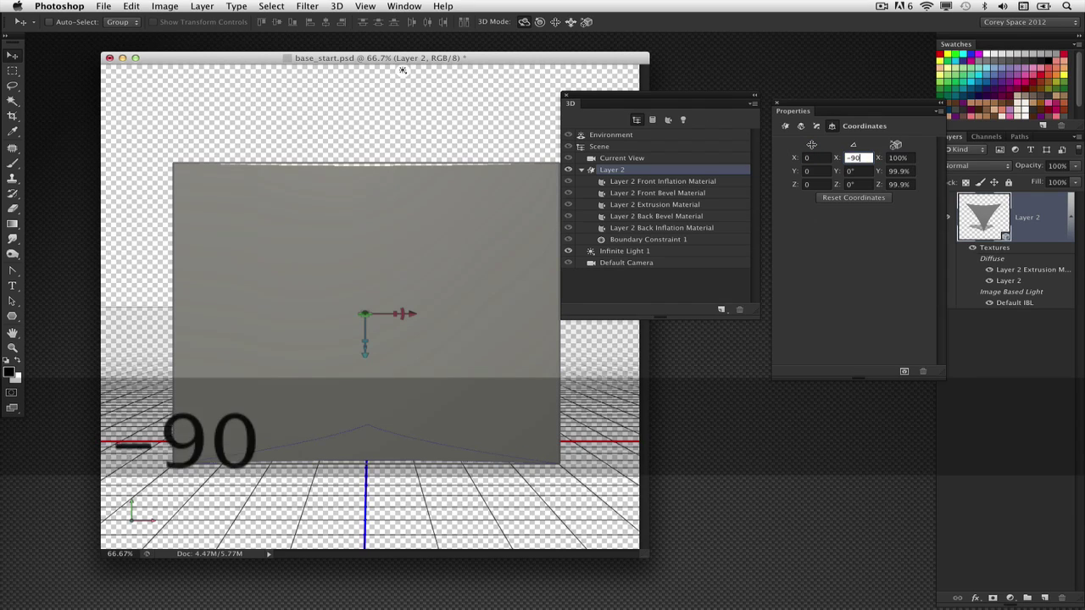
{"action": "key", "text": "Return"}
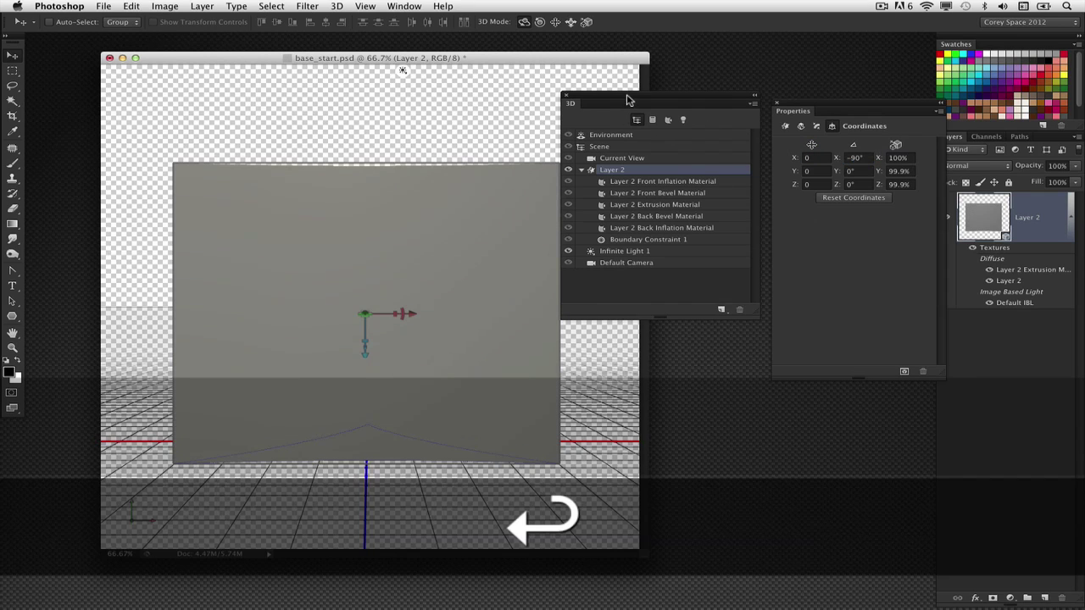
{"action": "left_click_drag", "start_coordinate": [627, 100], "coordinate": [862, 161]}
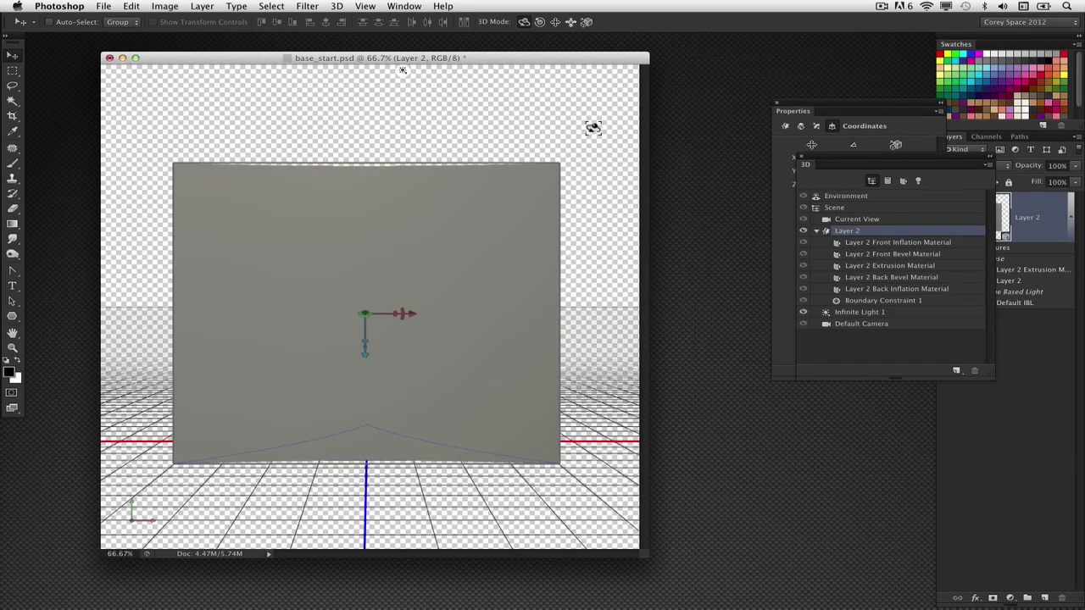
- Increase the Layer 2 mesh's extrusion depth to 1746 and undo the accidental move of the mesh
{"action": "left_click_drag", "start_coordinate": [593, 136], "coordinate": [666, 140]}
{"action": "key", "text": "super+z"}
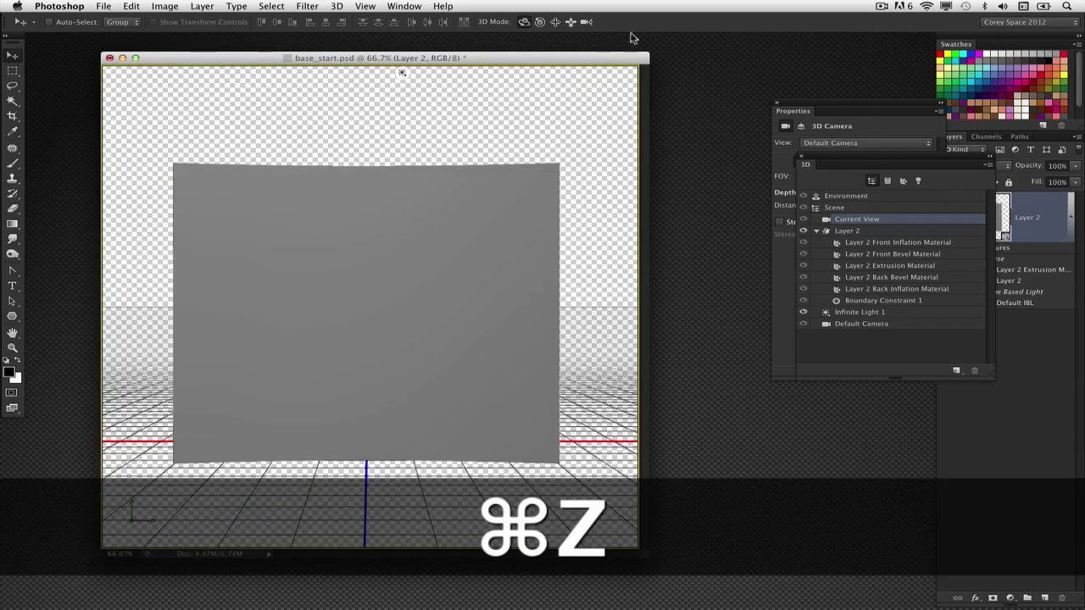
{"action": "left_click_drag", "start_coordinate": [614, 306], "coordinate": [544, 146]}
{"action": "key", "text": "super+z"}
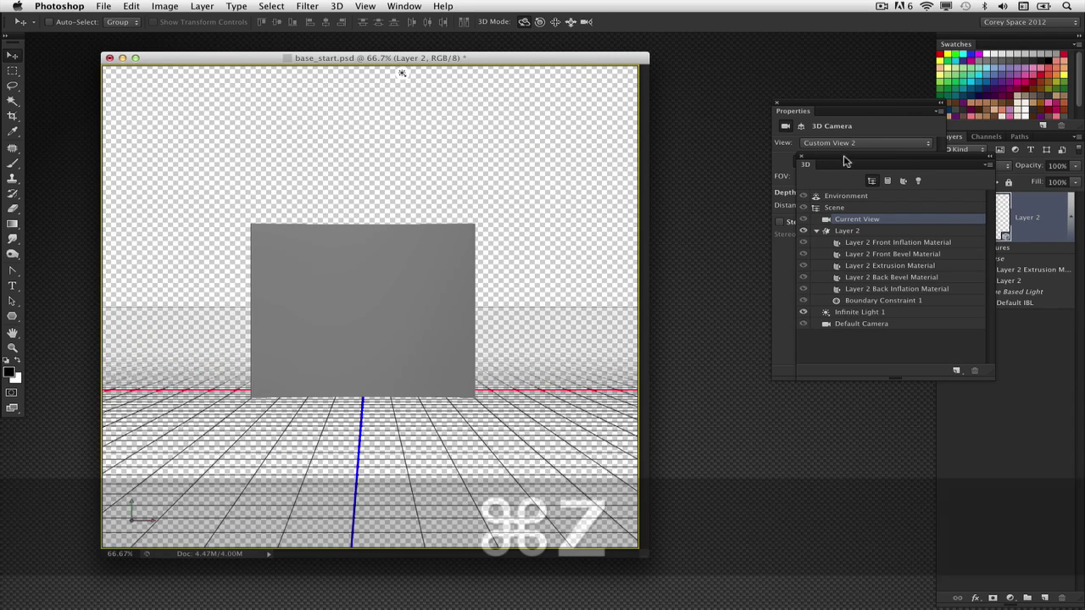
{"action": "left_click_drag", "start_coordinate": [842, 160], "coordinate": [593, 124]}
{"action": "left_click", "coordinate": [631, 200]}
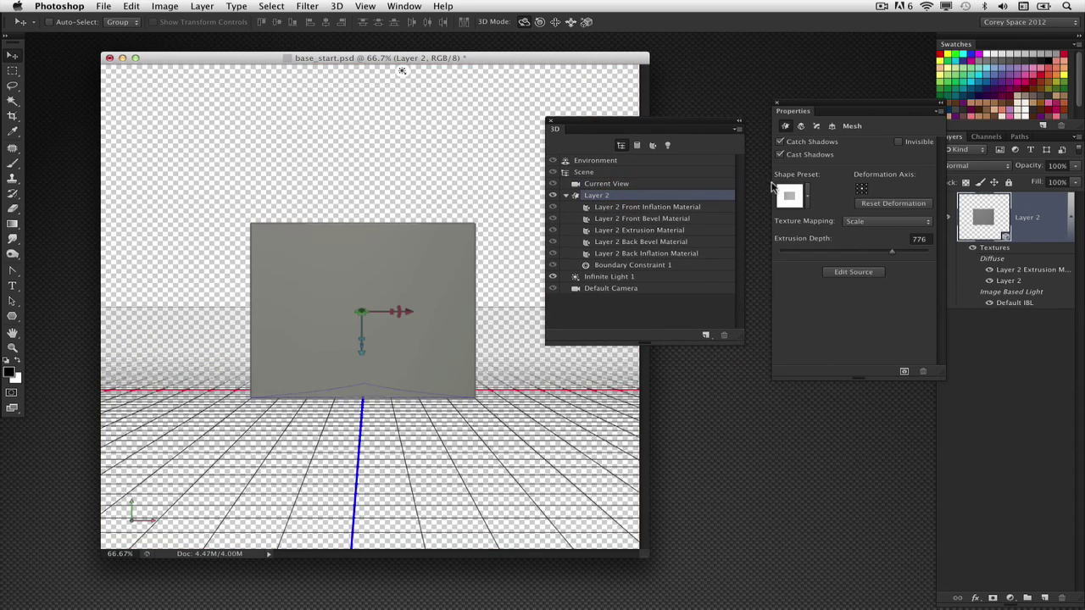
{"action": "left_click_drag", "start_coordinate": [892, 253], "coordinate": [914, 254]}
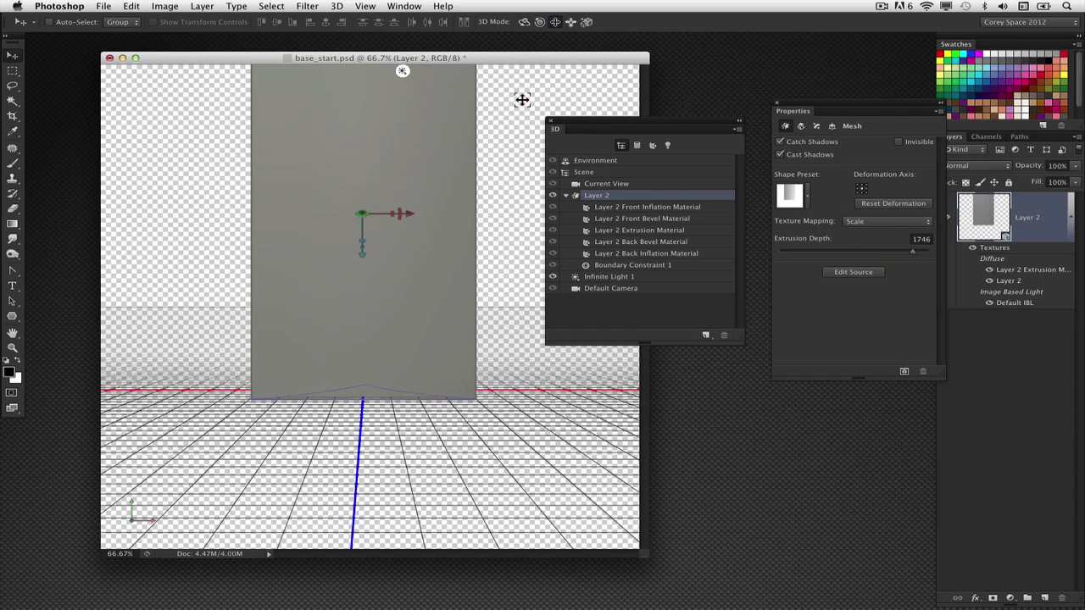
{"action": "key", "text": "super+z"}
- Raise the Layer 2 mesh's extrusion depth to 2228 and undo the mesh shift made while adjusting the view
{"action": "left_click", "coordinate": [607, 183]}
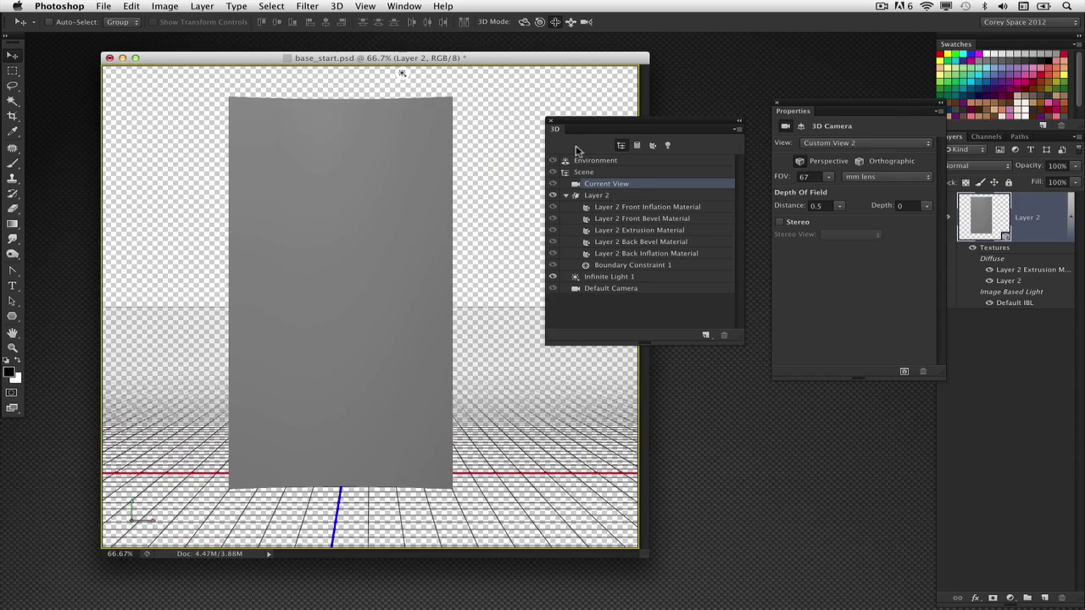
{"action": "left_click_drag", "start_coordinate": [515, 206], "coordinate": [532, 29]}
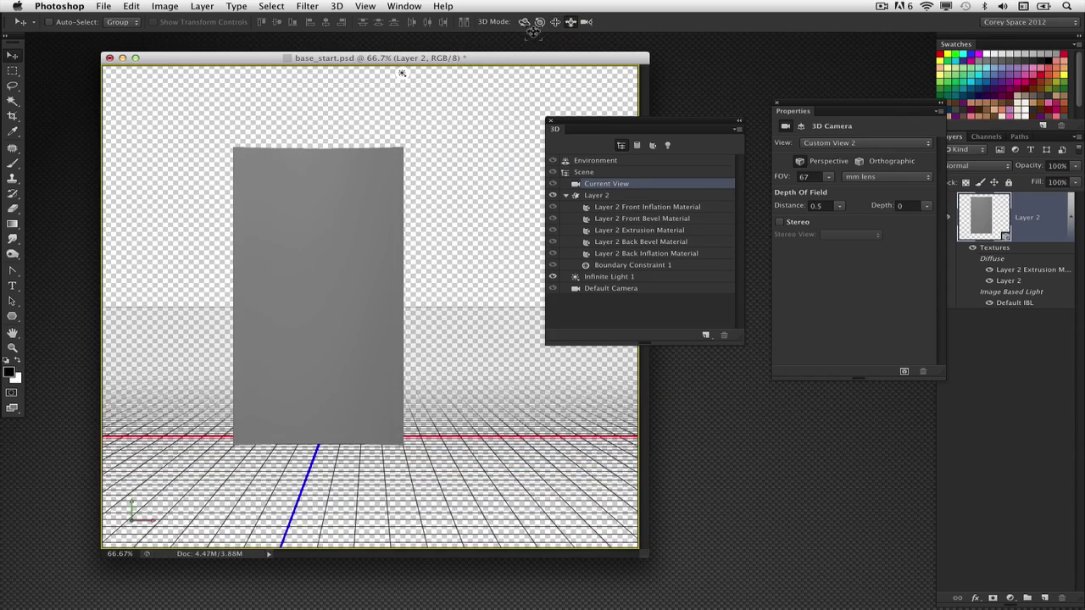
{"action": "left_click_drag", "start_coordinate": [504, 149], "coordinate": [355, 157]}
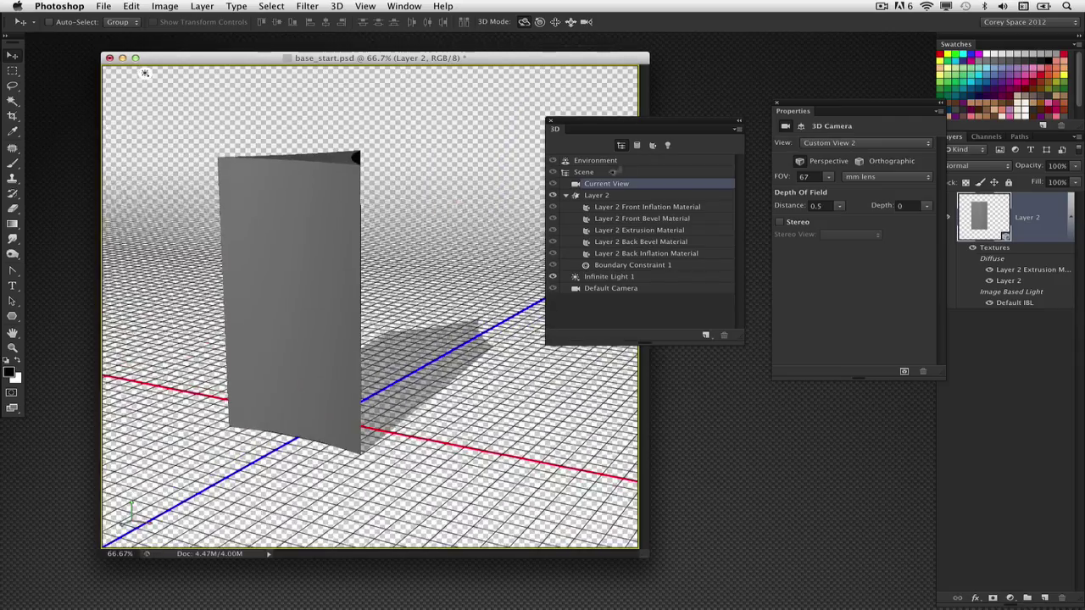
{"action": "left_click_drag", "start_coordinate": [508, 244], "coordinate": [439, 236]}
{"action": "left_click", "coordinate": [612, 197]}
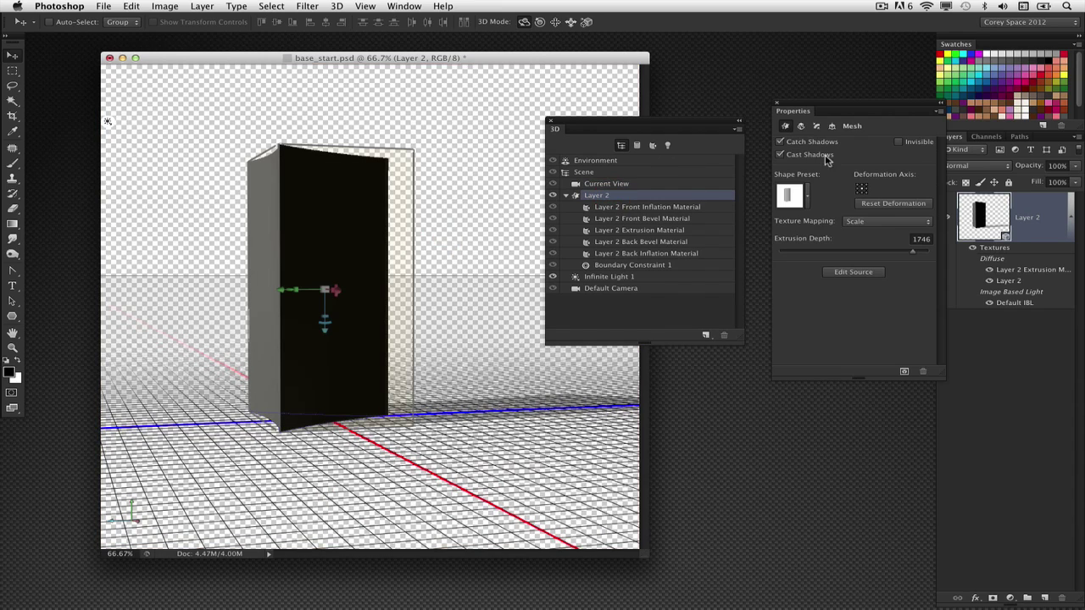
{"action": "left_click_drag", "start_coordinate": [813, 101], "coordinate": [747, 159]}
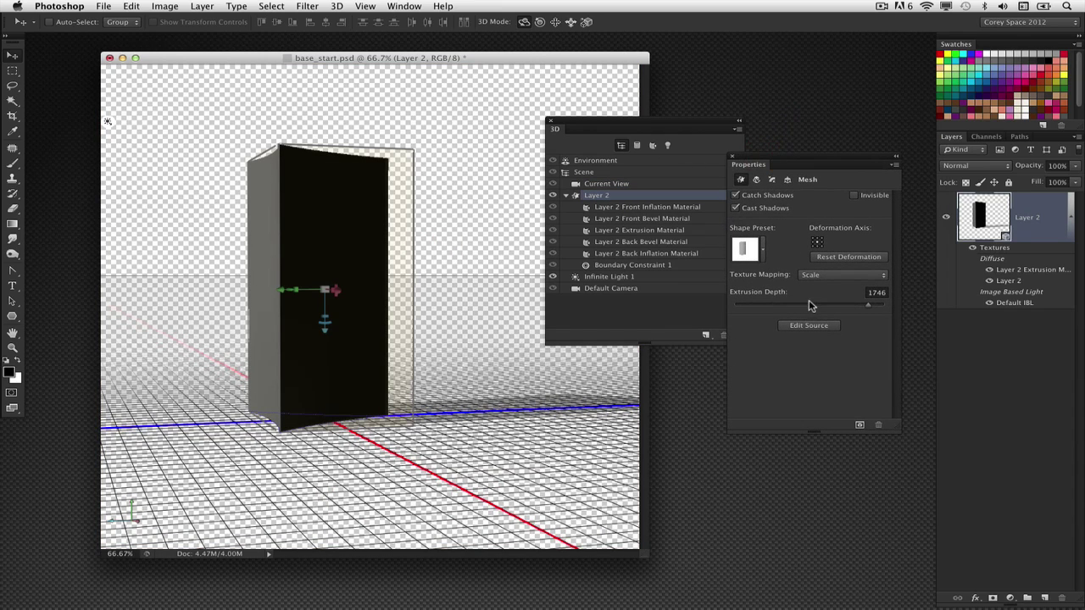
{"action": "left_click_drag", "start_coordinate": [873, 303], "coordinate": [877, 302]}
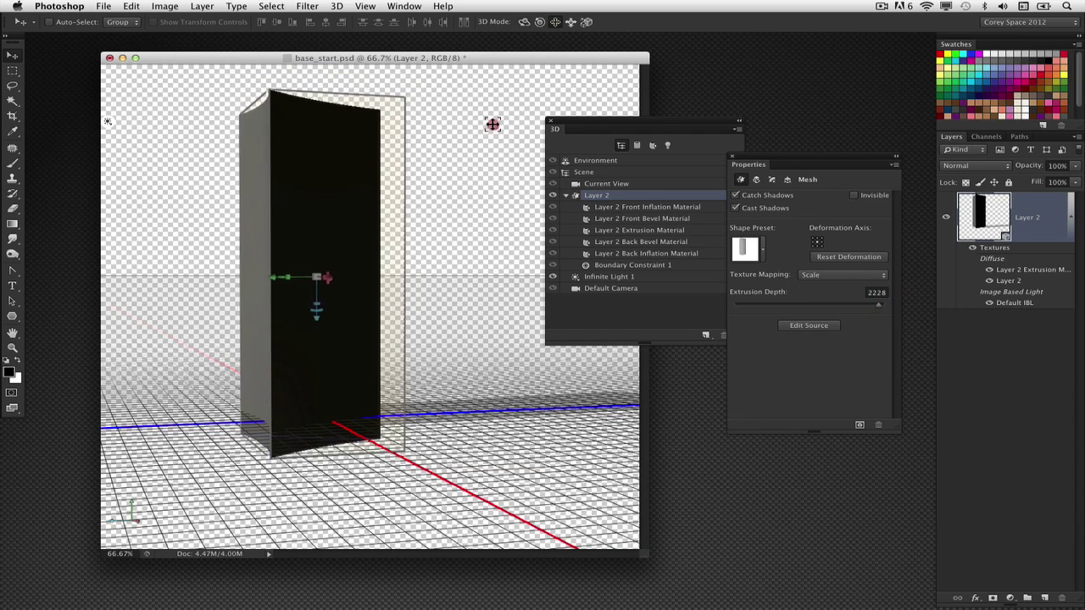
{"action": "key", "text": "super+z"}
{"action": "left_click", "coordinate": [617, 184]}
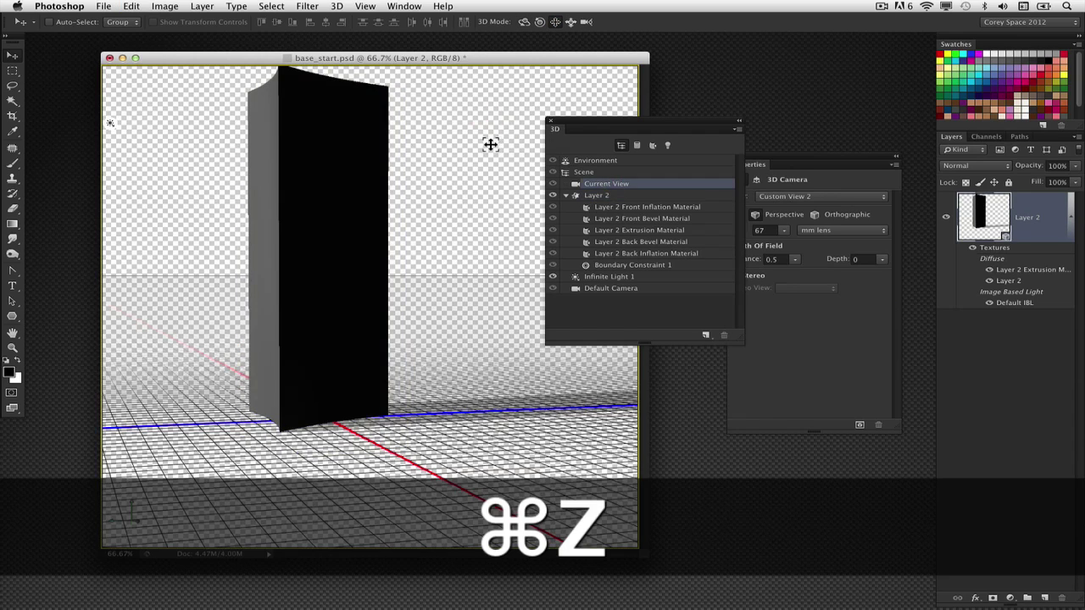
{"action": "left_click_drag", "start_coordinate": [491, 143], "coordinate": [462, 195]}
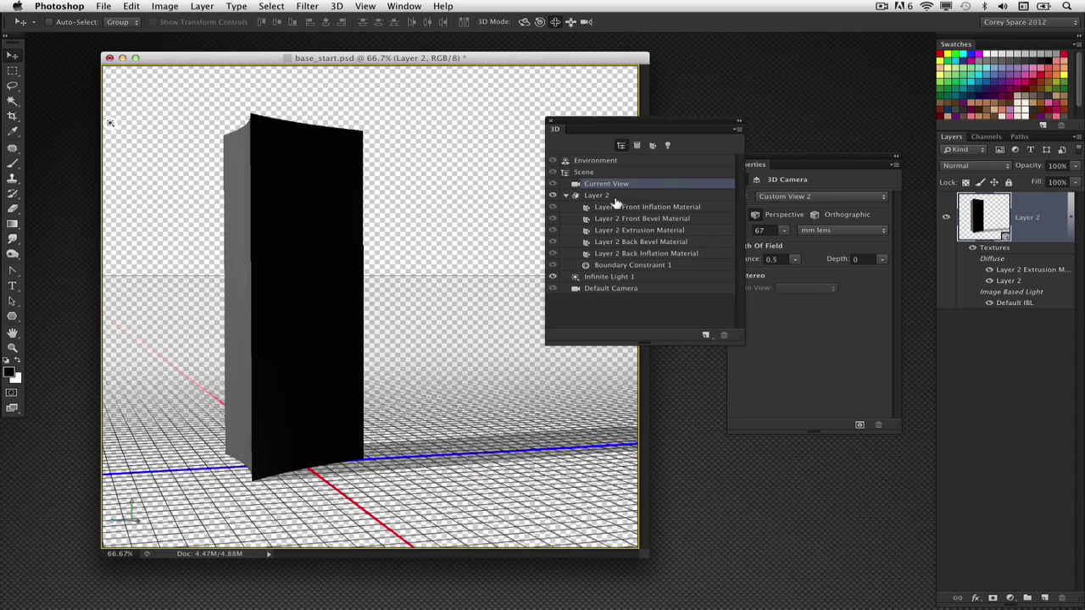
- Deform the Layer 2 mesh with a 49% taper and a shear at a vertical angle of -6°
{"action": "left_click", "coordinate": [659, 197]}
{"action": "left_click_drag", "start_coordinate": [779, 159], "coordinate": [813, 149]}
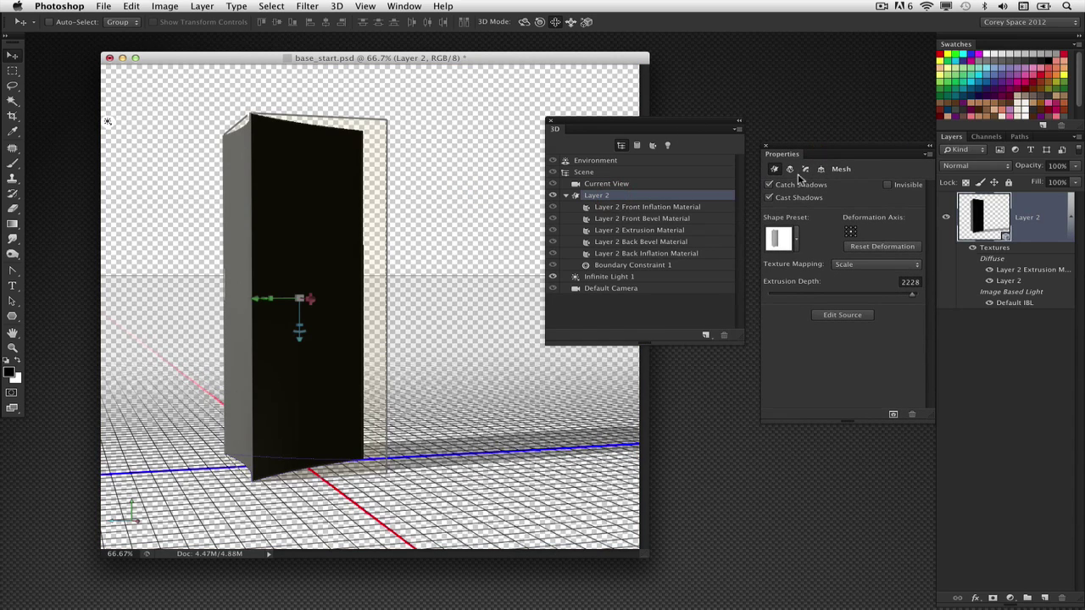
{"action": "left_click", "coordinate": [790, 170]}
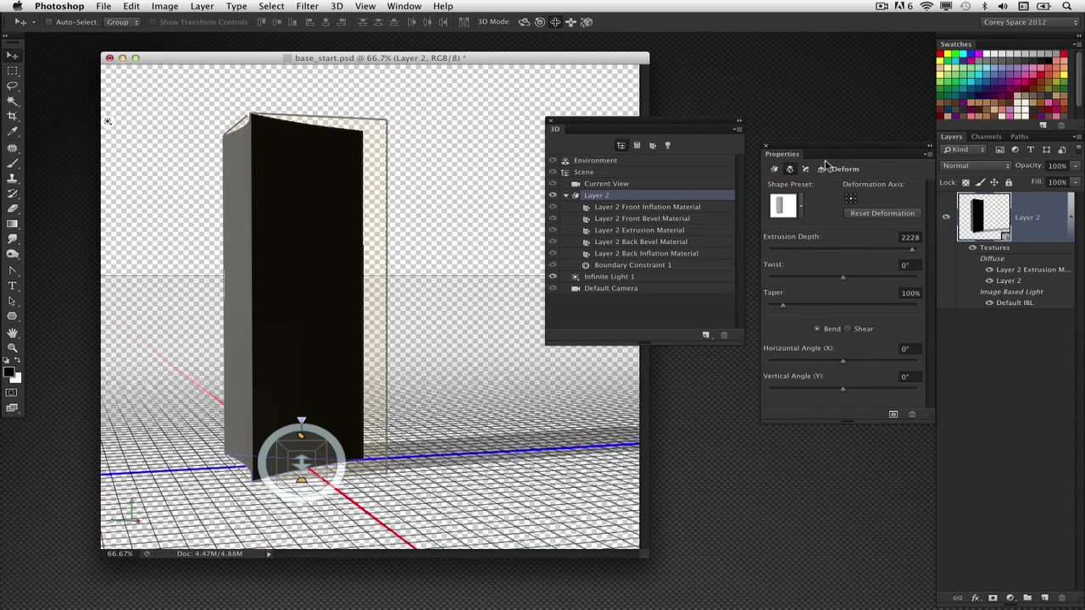
{"action": "left_click_drag", "start_coordinate": [817, 152], "coordinate": [811, 127]}
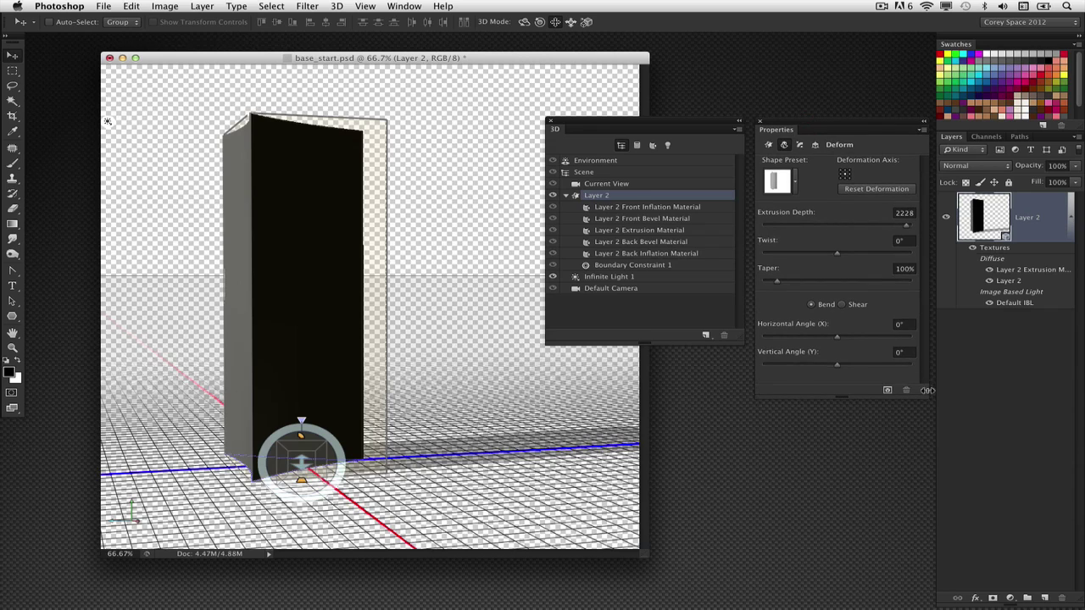
{"action": "left_click_drag", "start_coordinate": [927, 390], "coordinate": [916, 417]}
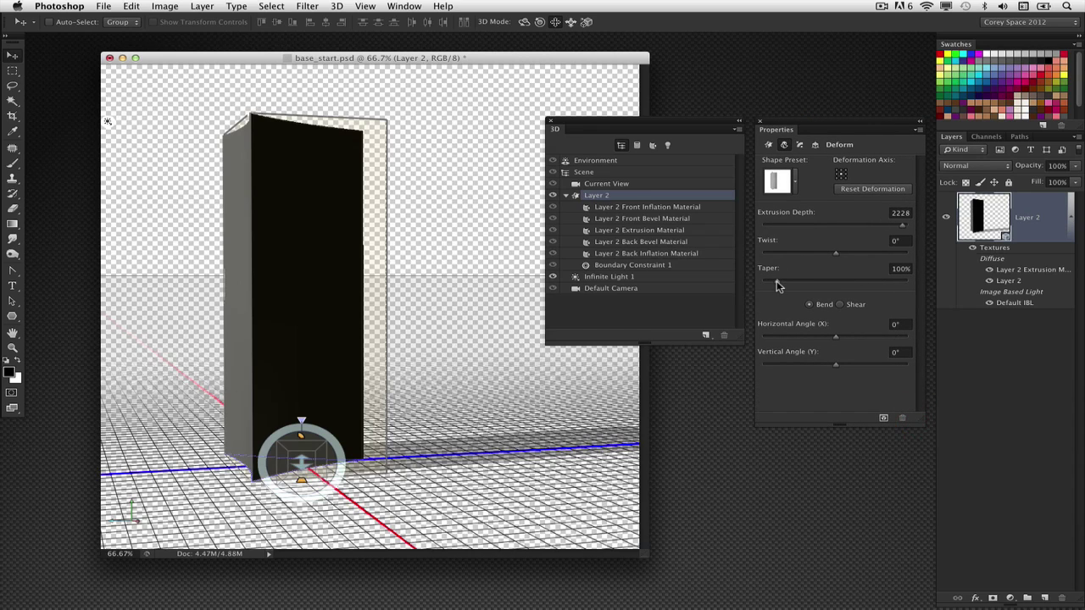
{"action": "left_click_drag", "start_coordinate": [777, 284], "coordinate": [768, 281]}
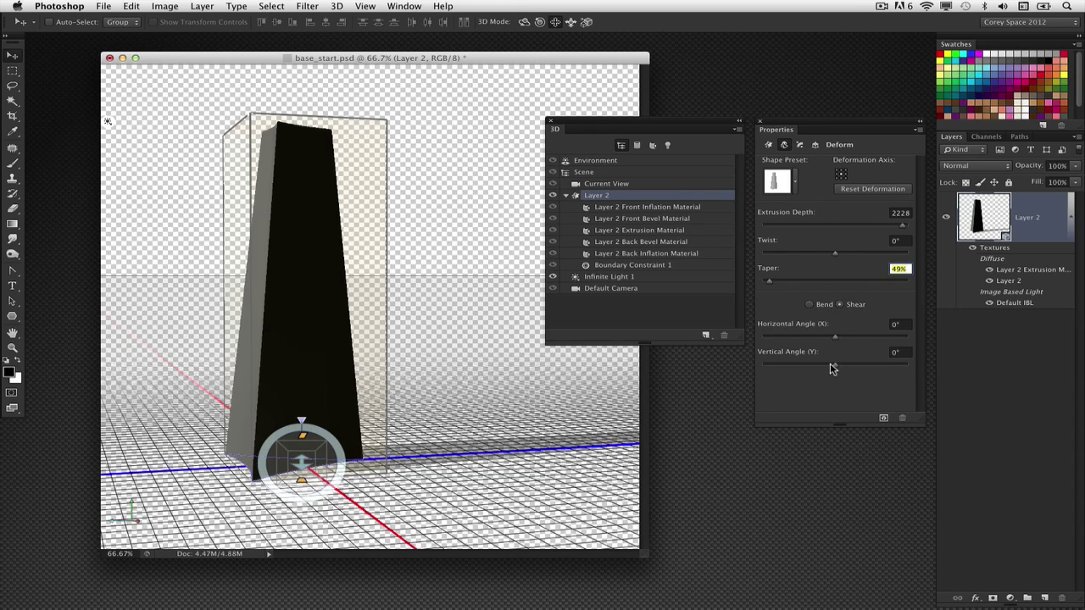
{"action": "left_click_drag", "start_coordinate": [834, 368], "coordinate": [841, 362]}
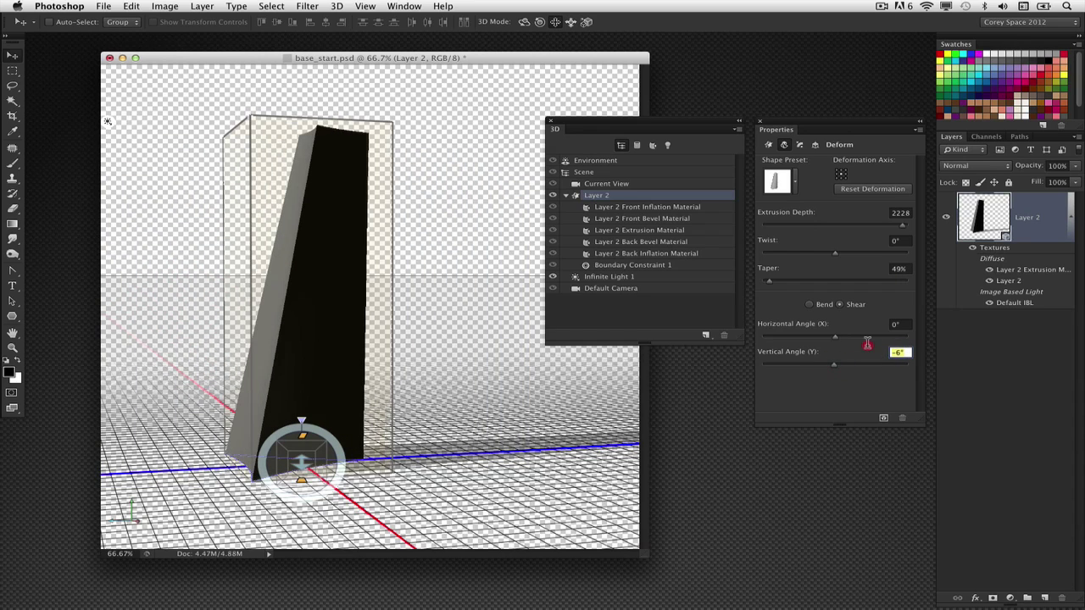
- Set the Layer 2 mesh's vertical shear angle to -3° and orbit the view around to the column's front
{"action": "type", "text": "-3"}
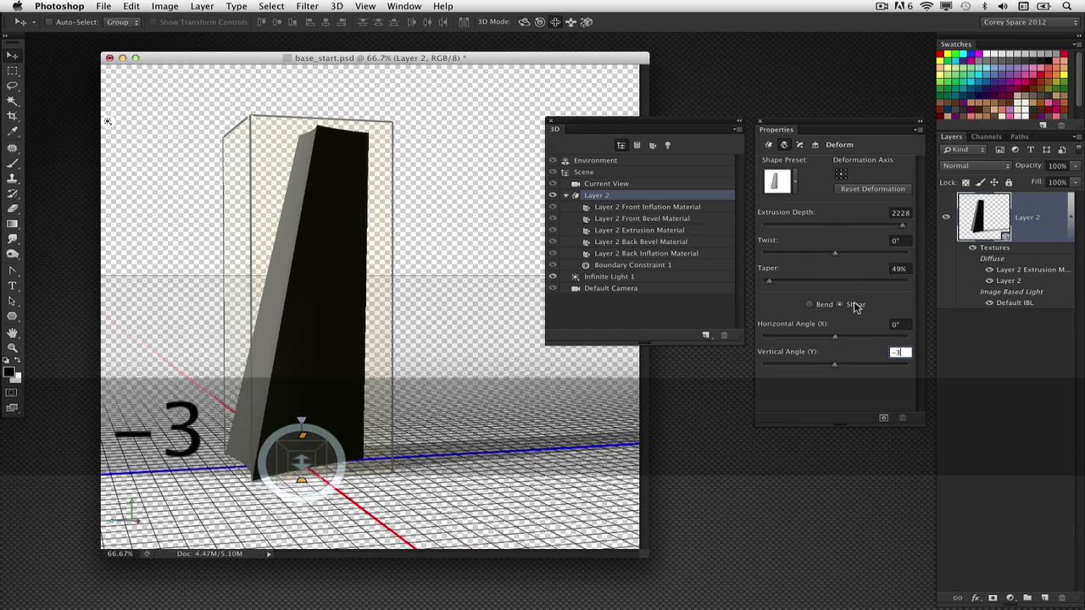
{"action": "key", "text": "Return"}
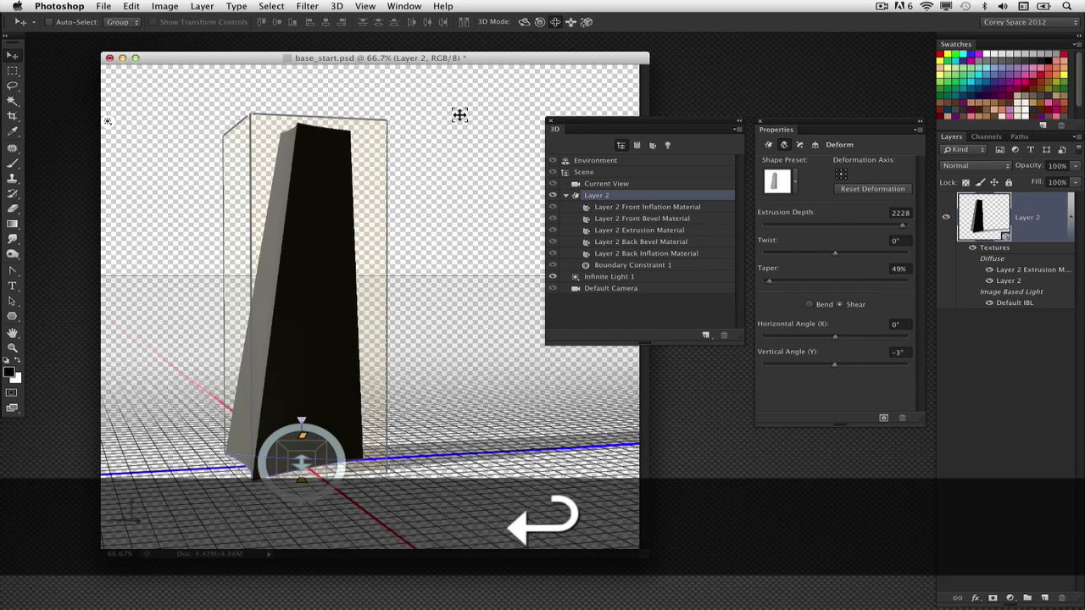
{"action": "left_click", "coordinate": [524, 21]}
{"action": "left_click_drag", "start_coordinate": [487, 123], "coordinate": [521, 230]}
- Switch the 3D view to Default Camera and pull it back until the whole column fits in the frame
{"action": "left_click", "coordinate": [812, 162]}
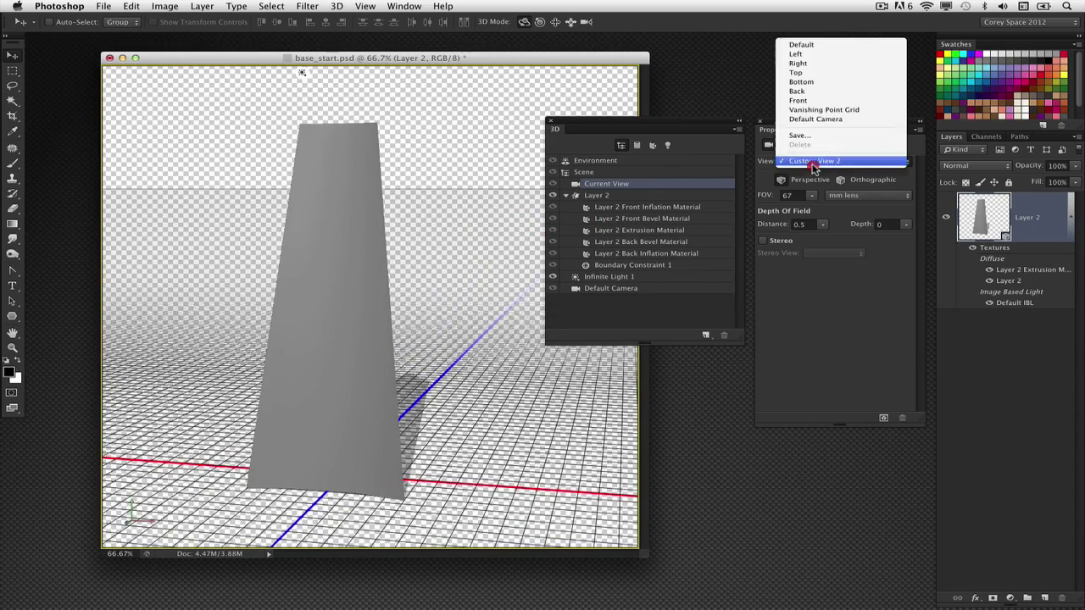
{"action": "left_click", "coordinate": [815, 119]}
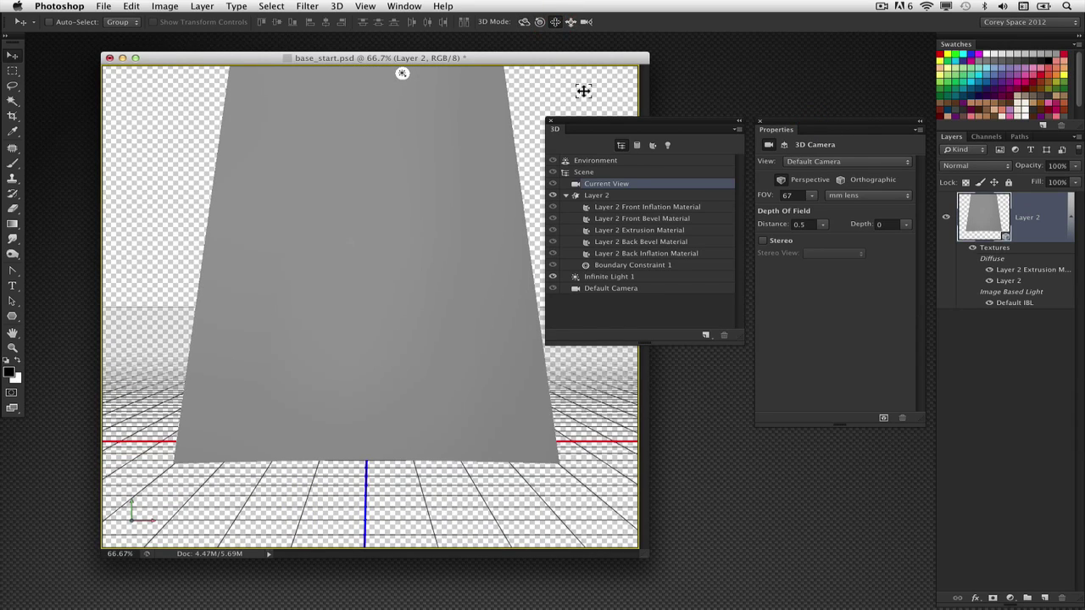
{"action": "key", "text": "shift"}
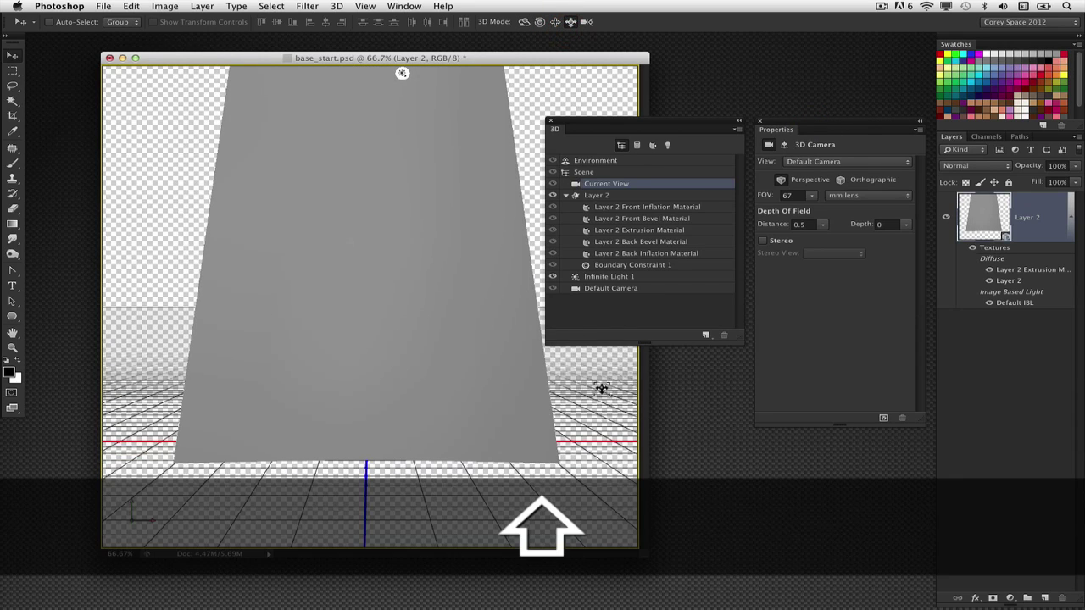
{"action": "left_click_drag", "start_coordinate": [589, 126], "coordinate": [716, 150]}
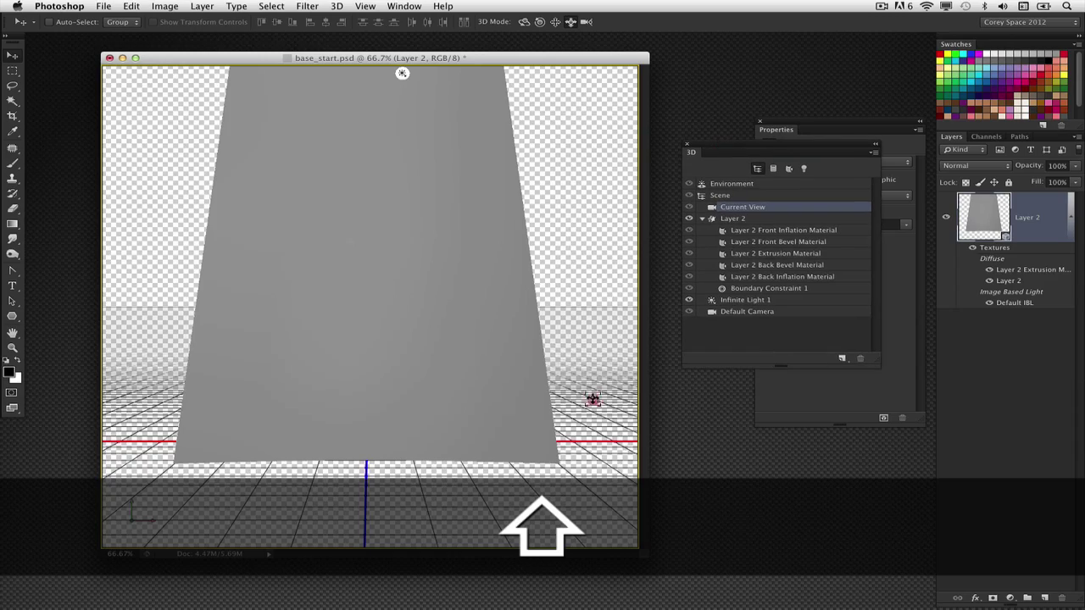
{"action": "left_click_drag", "start_coordinate": [591, 398], "coordinate": [623, 94]}
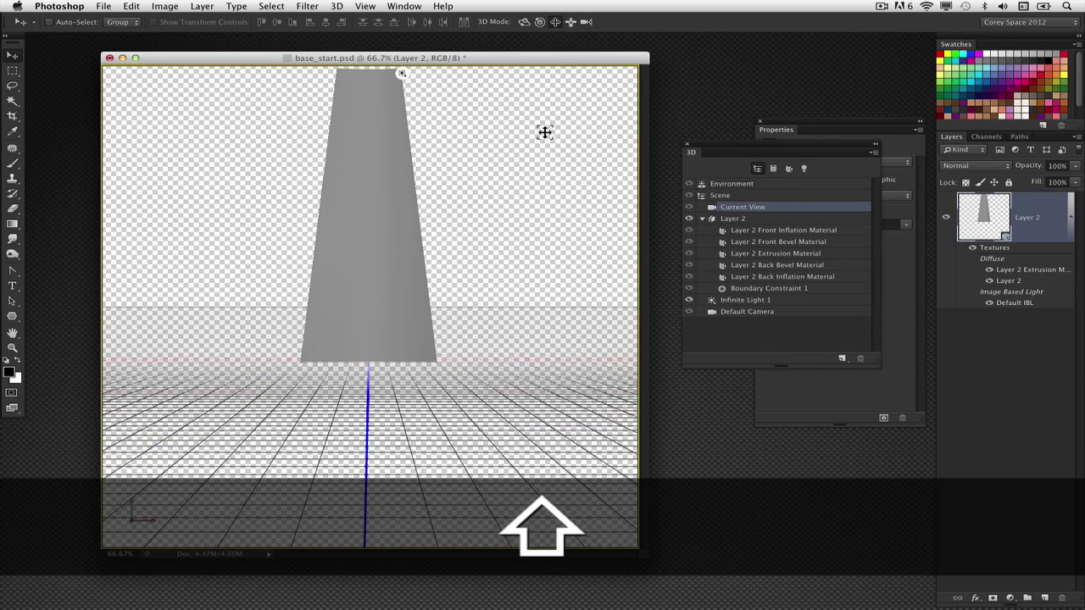
{"action": "mouse_move", "coordinate": [544, 132]}
{"action": "left_mouse_down"}
{"action": "mouse_move", "coordinate": [543, 239]}
{"action": "mouse_move", "coordinate": [542, 220]}
{"action": "left_mouse_up"}
{"action": "left_click_drag", "start_coordinate": [534, 60], "coordinate": [502, 61]}
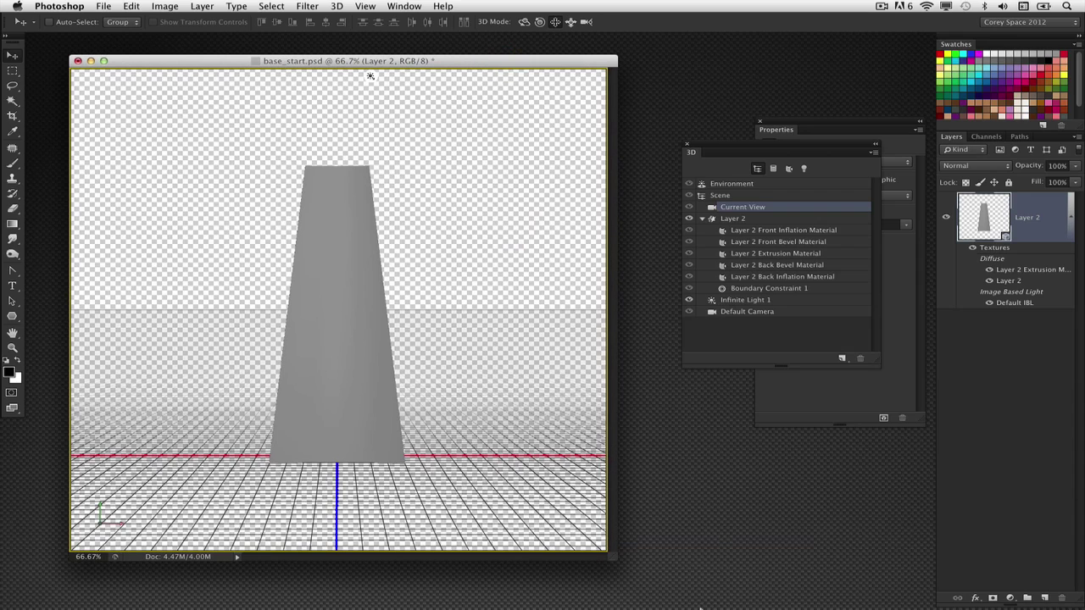
- Copy the football's Layer 1 from ball_start.psd into the centre of base_start.psd and minimize the ball_start.psd window
{"action": "mouse_move", "coordinate": [719, 599]}
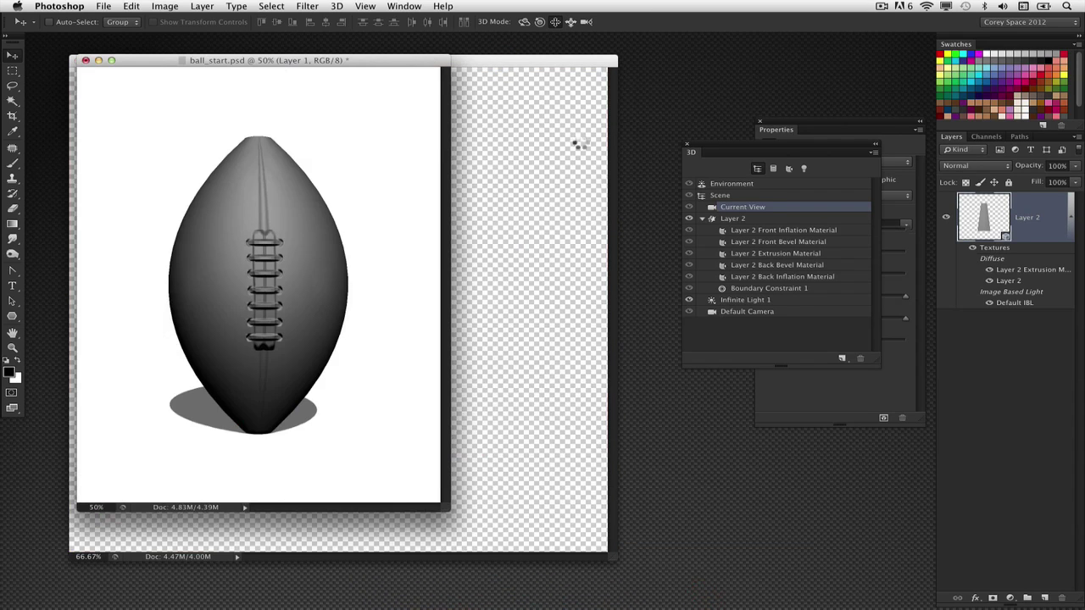
{"action": "left_click_drag", "start_coordinate": [760, 148], "coordinate": [729, 350]}
{"action": "left_click_drag", "start_coordinate": [211, 65], "coordinate": [336, 248]}
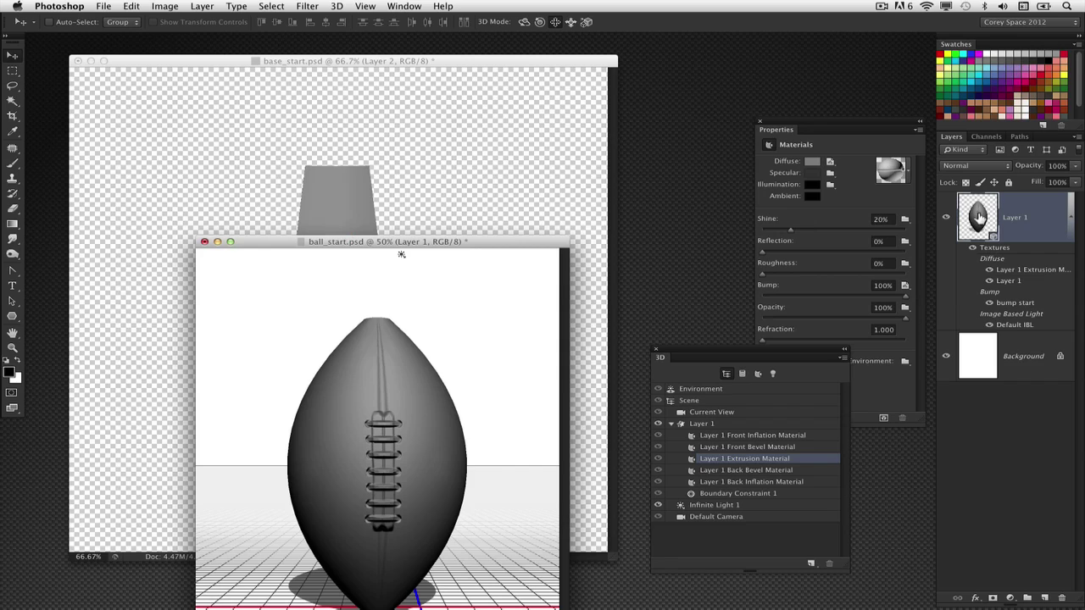
{"action": "left_click_drag", "start_coordinate": [979, 217], "coordinate": [473, 133]}
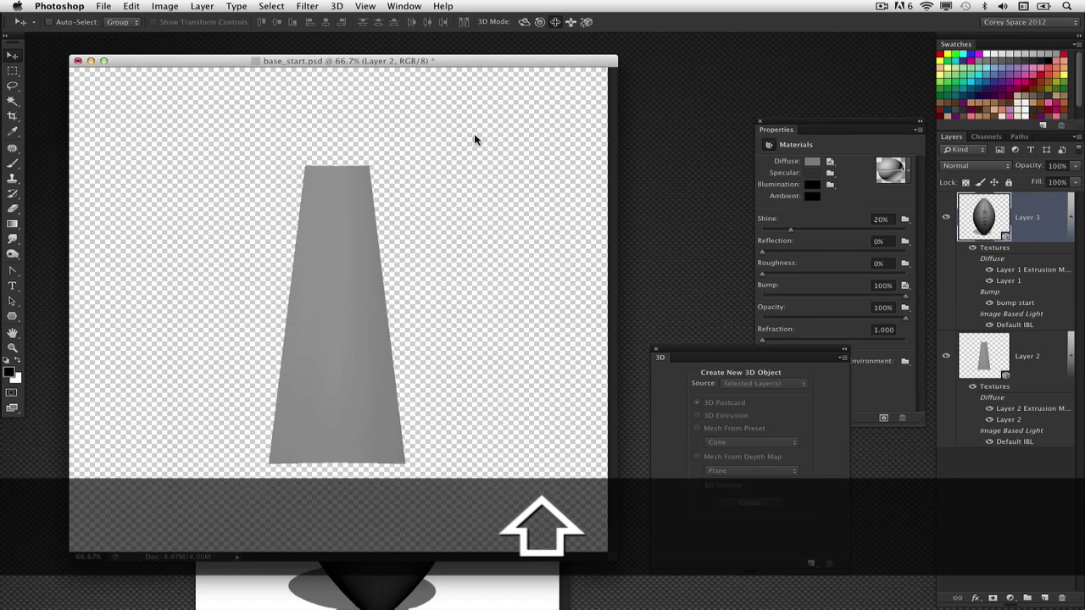
{"action": "left_click", "coordinate": [464, 589]}
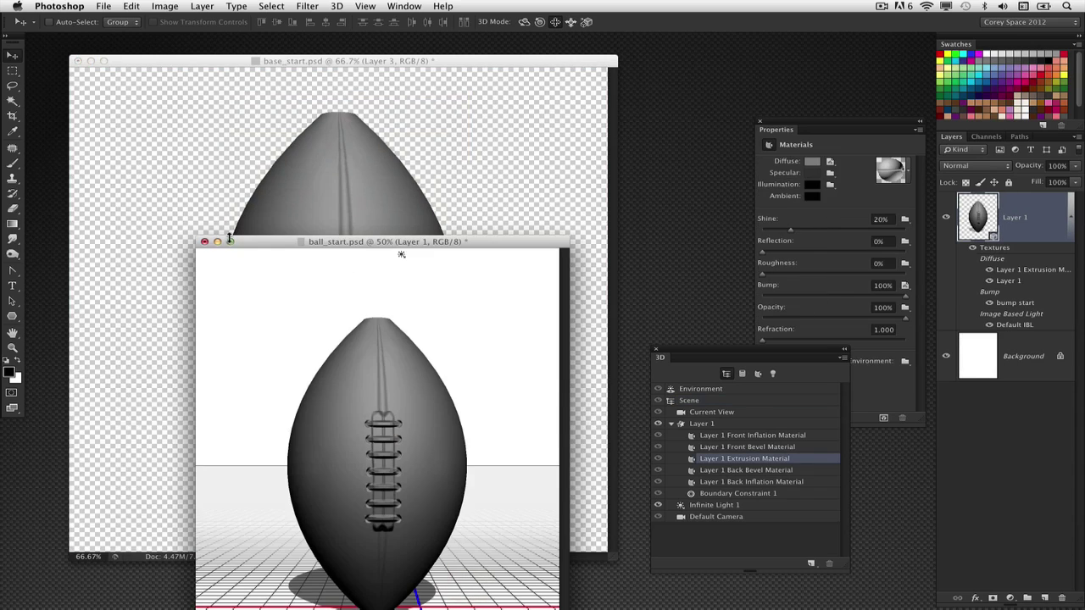
{"action": "left_click", "coordinate": [216, 243]}
- Slide the football mesh back in its scene so it appears smaller in front of the column
{"action": "left_click", "coordinate": [455, 200]}
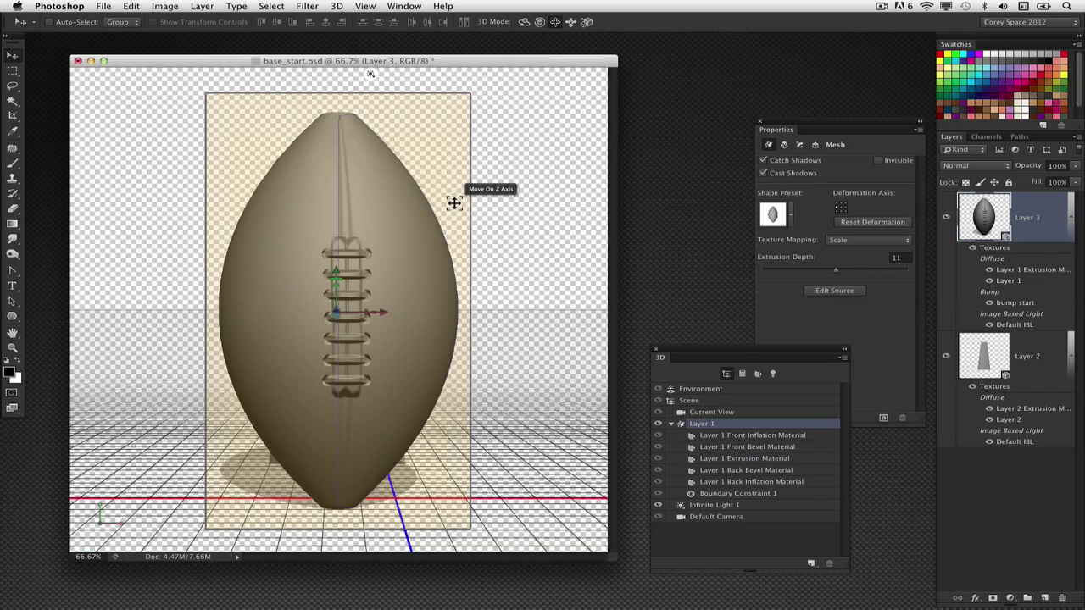
{"action": "left_click_drag", "start_coordinate": [552, 238], "coordinate": [568, 81]}
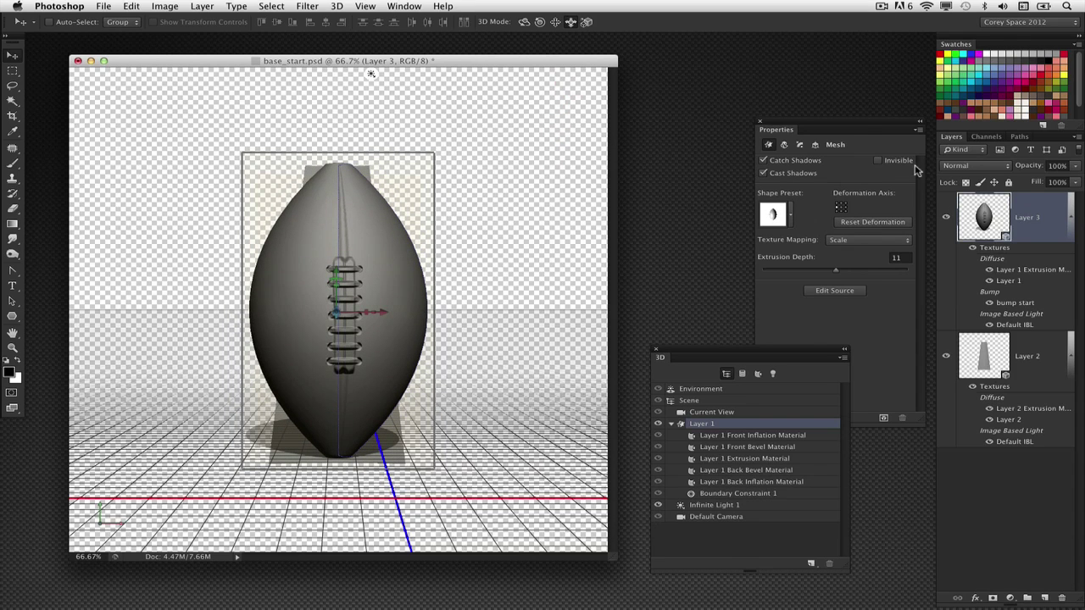
{"action": "left_click_drag", "start_coordinate": [854, 125], "coordinate": [795, 97]}
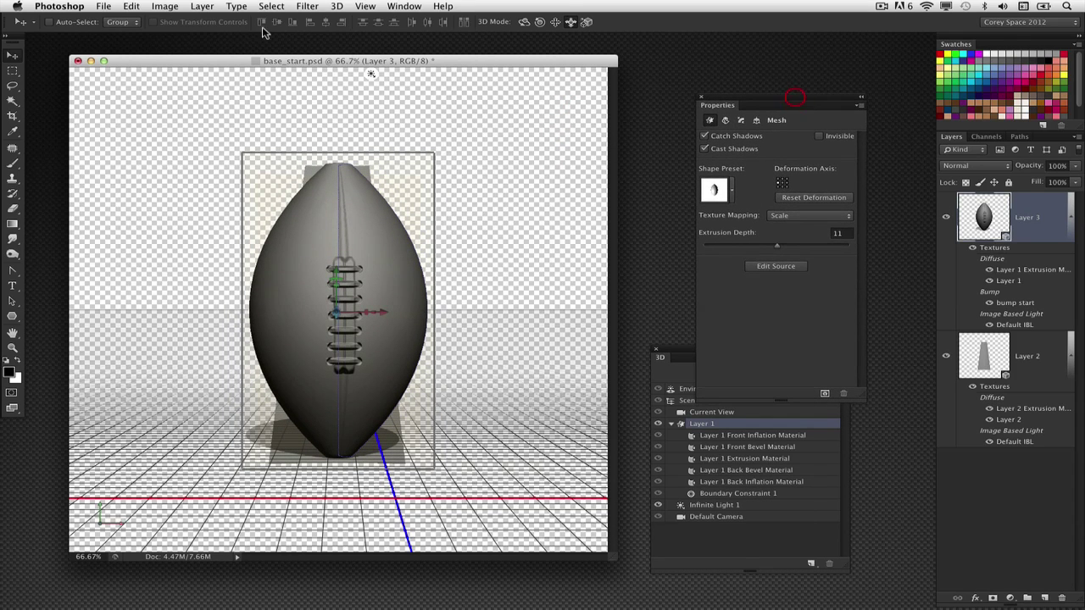
- Save the document to the Desktop as base_start.psd in Photoshop format with layers
{"action": "left_click", "coordinate": [104, 6]}
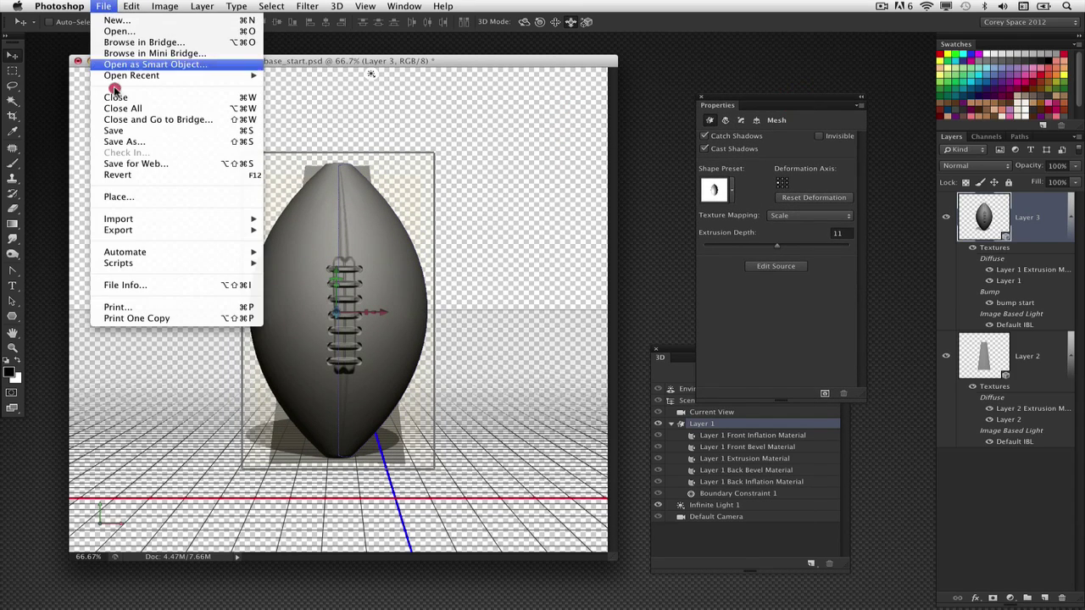
{"action": "left_click", "coordinate": [115, 143]}
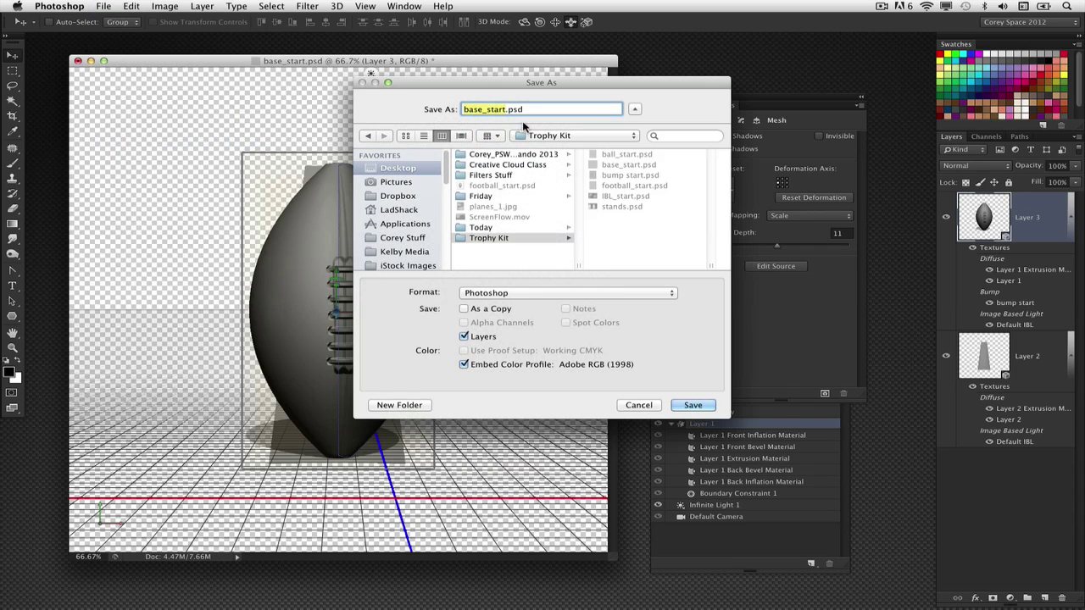
{"action": "left_click", "coordinate": [398, 196]}
{"action": "left_click", "coordinate": [396, 169]}
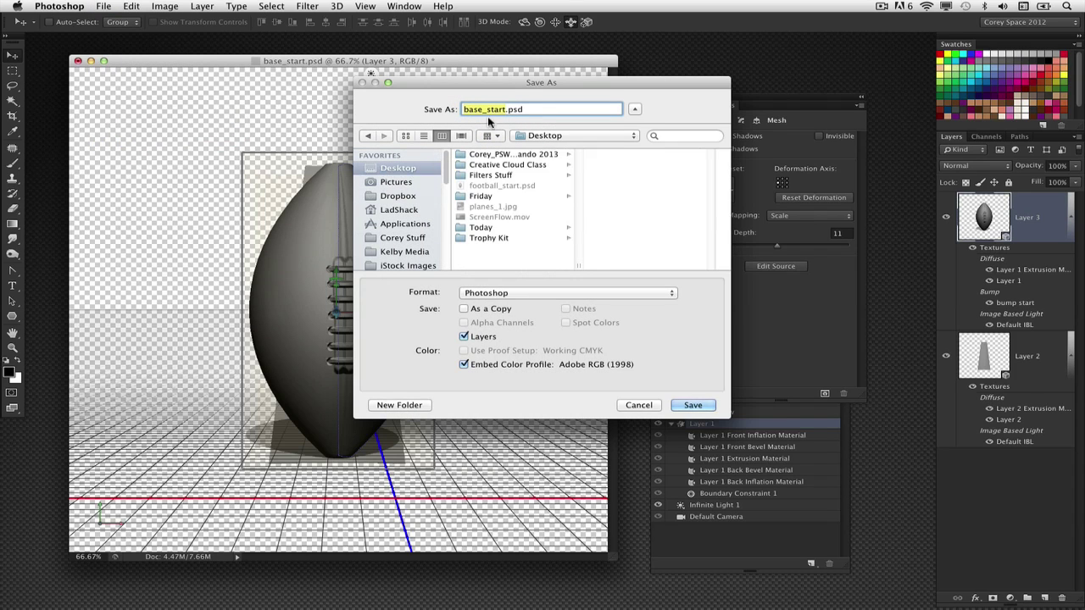
{"action": "key", "text": "Return"}
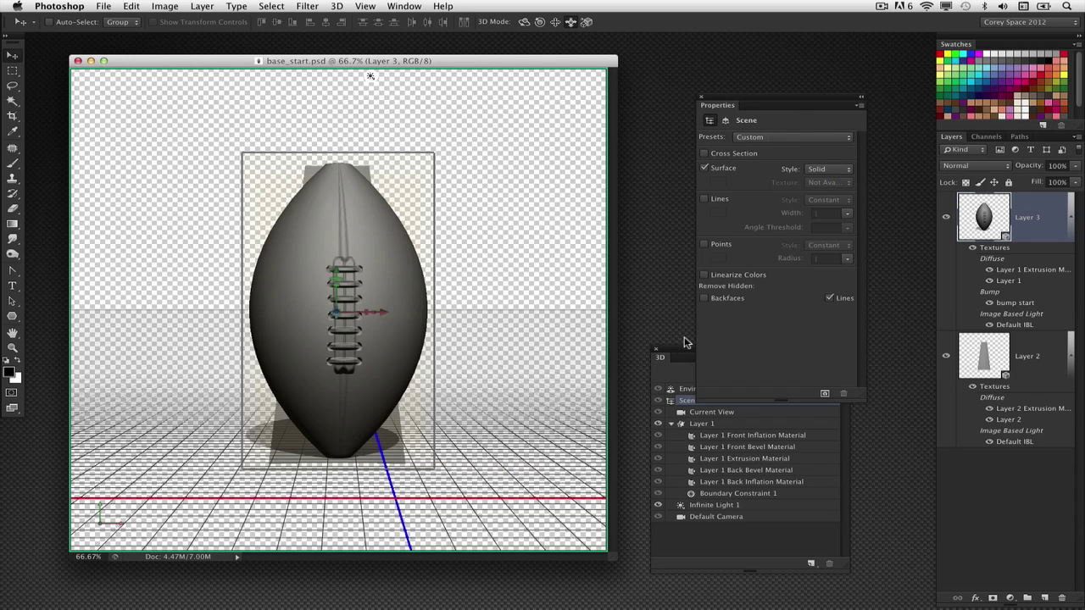
- Arrange the 3D and Properties panels as separate floating panels side by side, with the full scene list visible
{"action": "left_click_drag", "start_coordinate": [687, 342], "coordinate": [691, 433]}
{"action": "left_click_drag", "start_coordinate": [756, 100], "coordinate": [719, 64]}
{"action": "left_click_drag", "start_coordinate": [725, 455], "coordinate": [746, 364]}
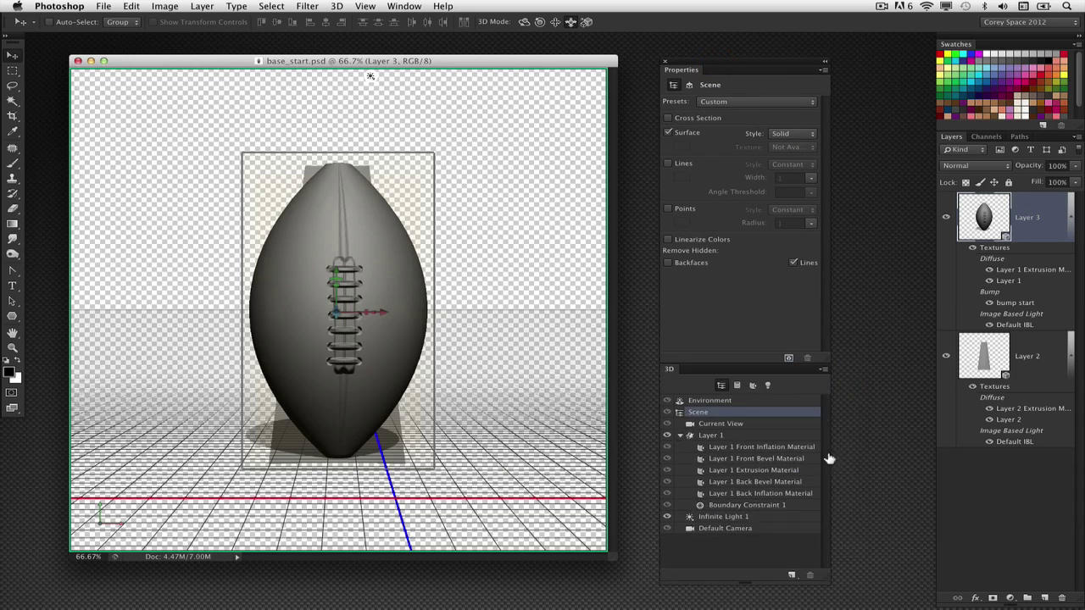
{"action": "left_click_drag", "start_coordinate": [826, 576], "coordinate": [803, 529]}
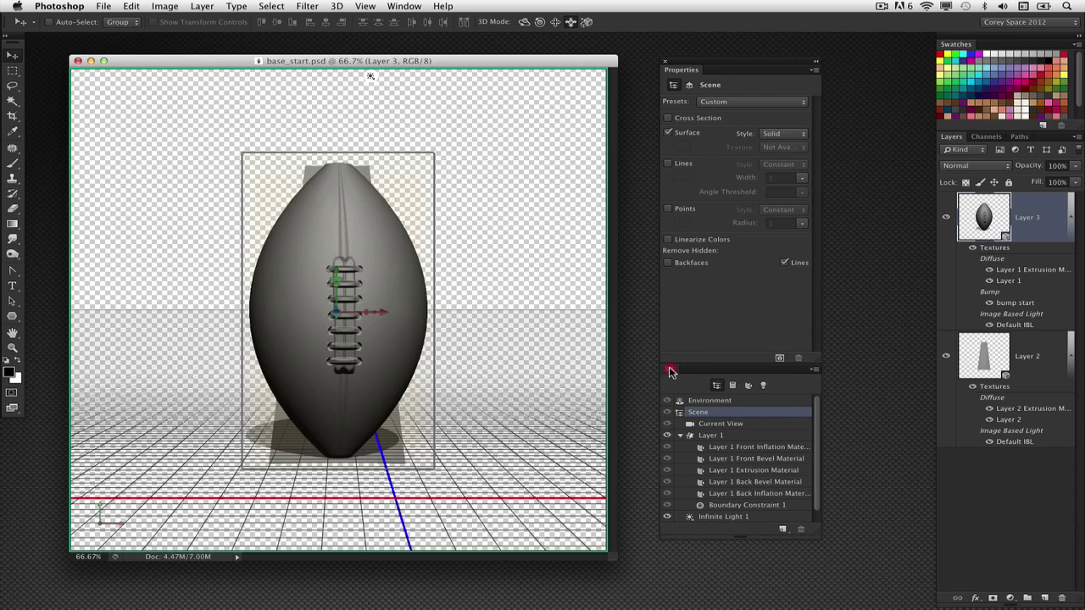
{"action": "left_click_drag", "start_coordinate": [670, 372], "coordinate": [505, 86]}
{"action": "left_click_drag", "start_coordinate": [653, 254], "coordinate": [649, 366]}
{"action": "left_click_drag", "start_coordinate": [713, 66], "coordinate": [767, 104]}
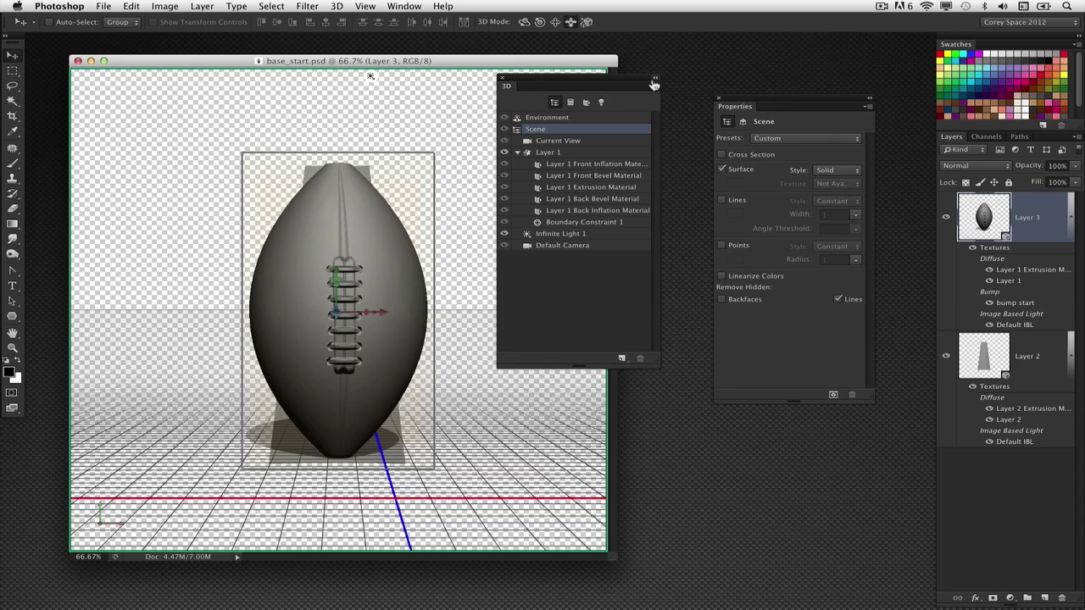
{"action": "left_click_drag", "start_coordinate": [644, 79], "coordinate": [667, 108]}
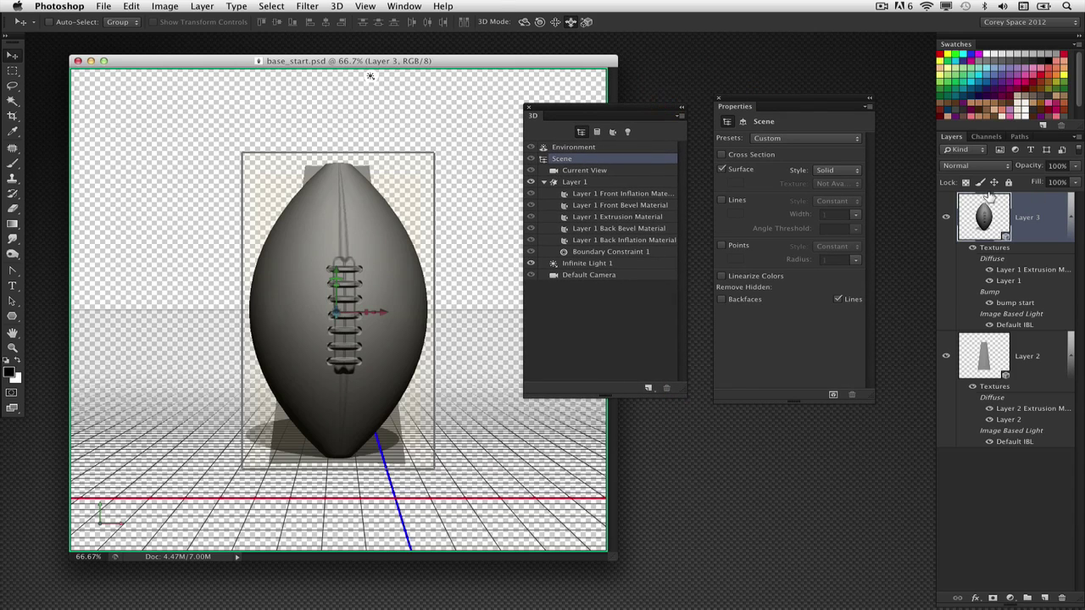
- Merge the football layer down into Layer 2 so the football and column share one 3D scene
{"action": "left_click", "coordinate": [338, 6]}
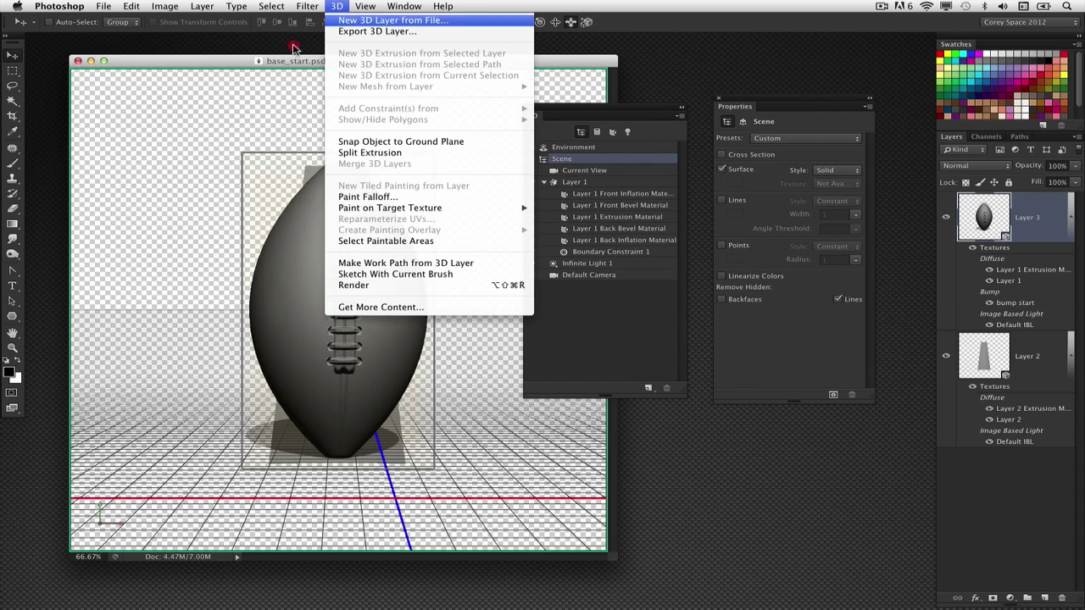
{"action": "key", "text": "Escape"}
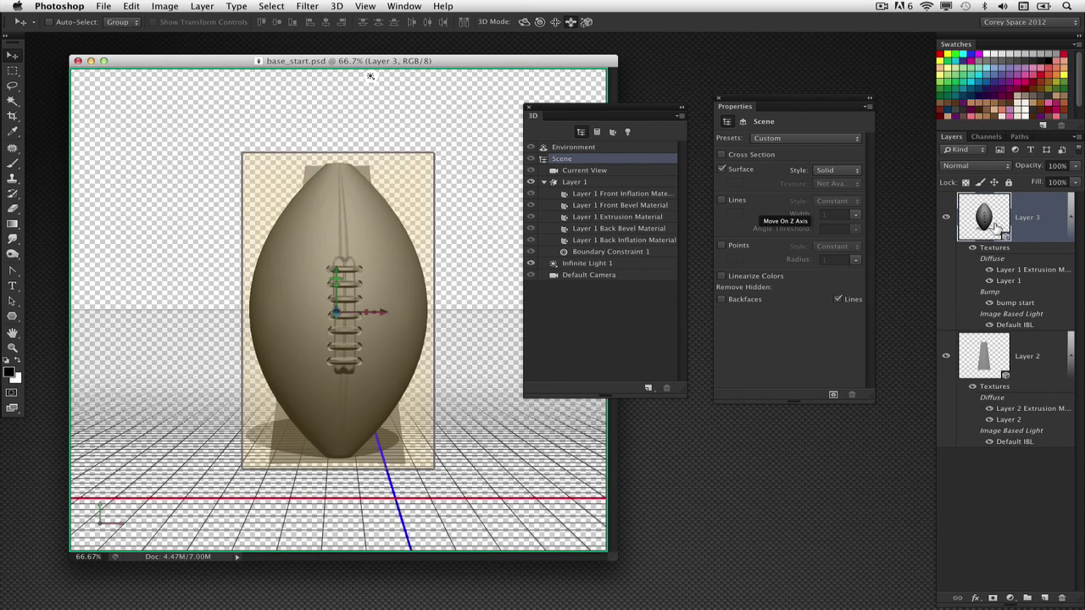
{"action": "key", "text": "super+e"}
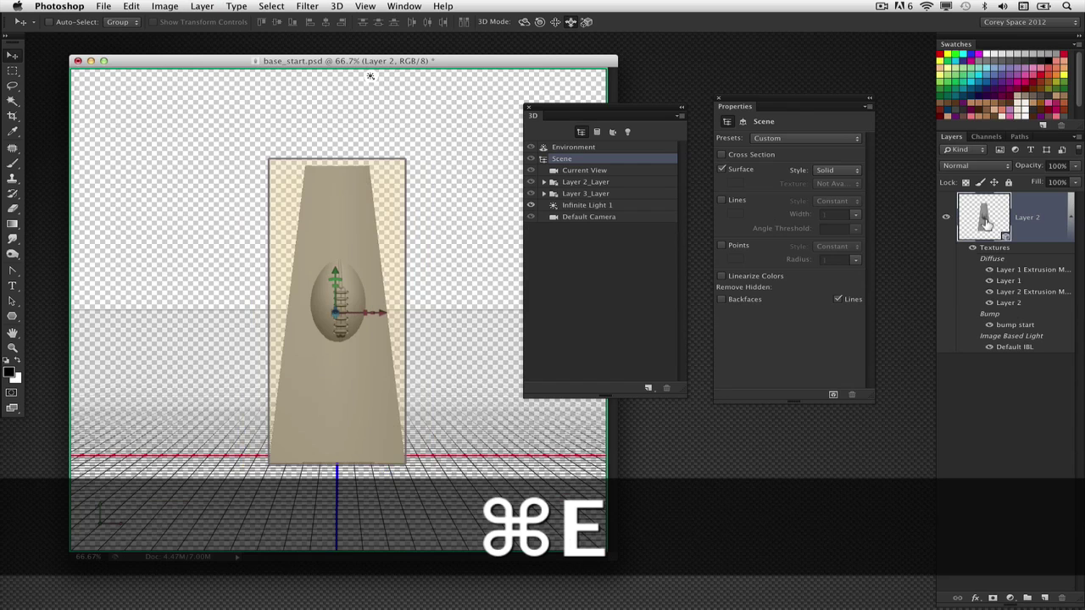
{"action": "left_click_drag", "start_coordinate": [605, 111], "coordinate": [784, 157]}
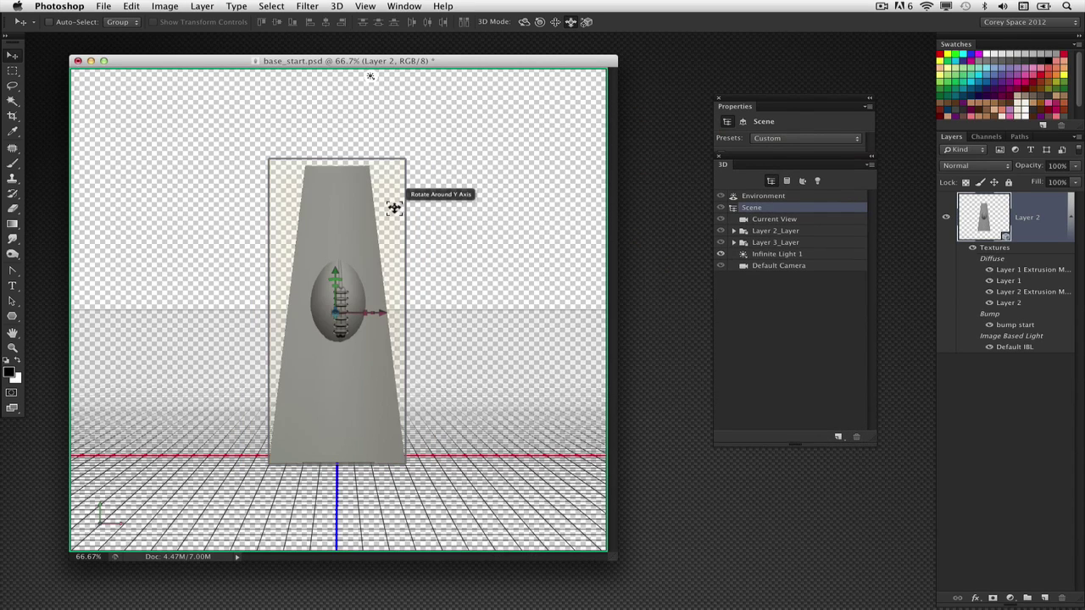
- Raise the football mesh along its Y axis until it sits at the top of the column
{"action": "left_click", "coordinate": [501, 245]}
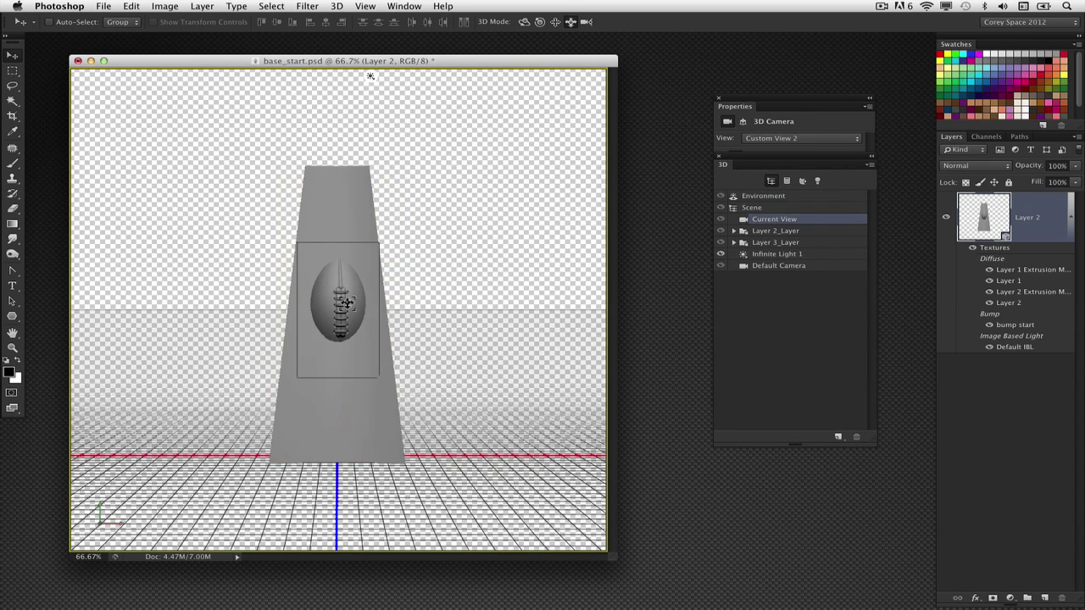
{"action": "left_click", "coordinate": [340, 301]}
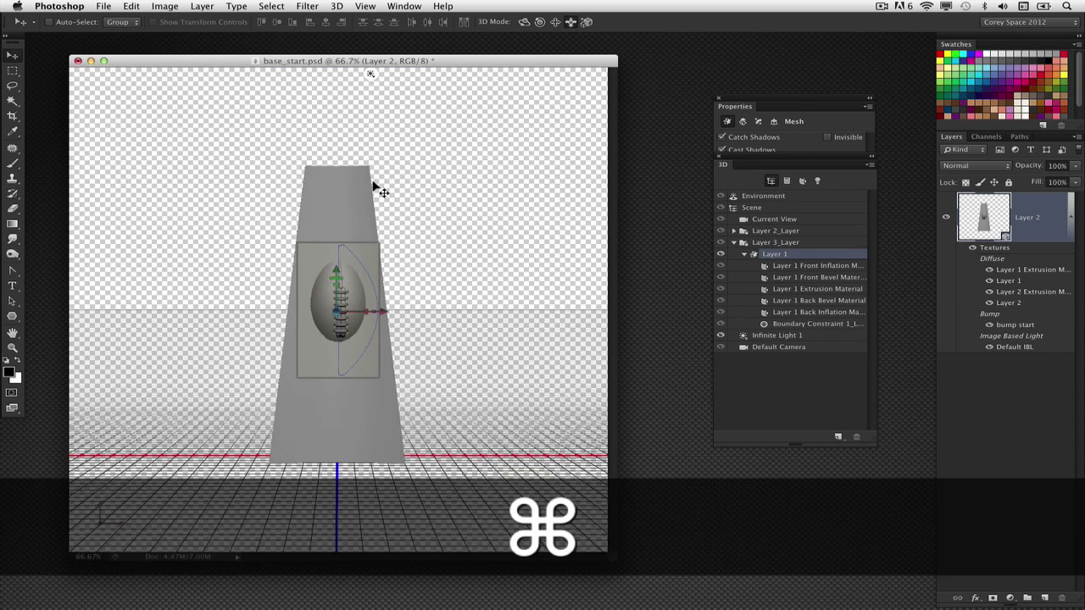
{"action": "key", "text": "super+equal"}
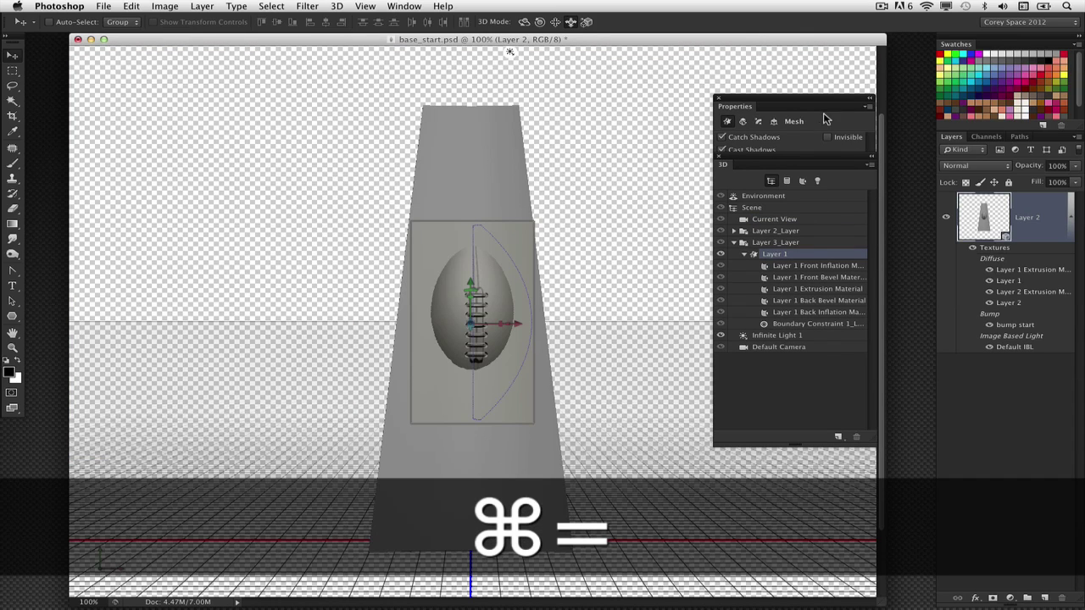
{"action": "left_click_drag", "start_coordinate": [712, 46], "coordinate": [687, 51]}
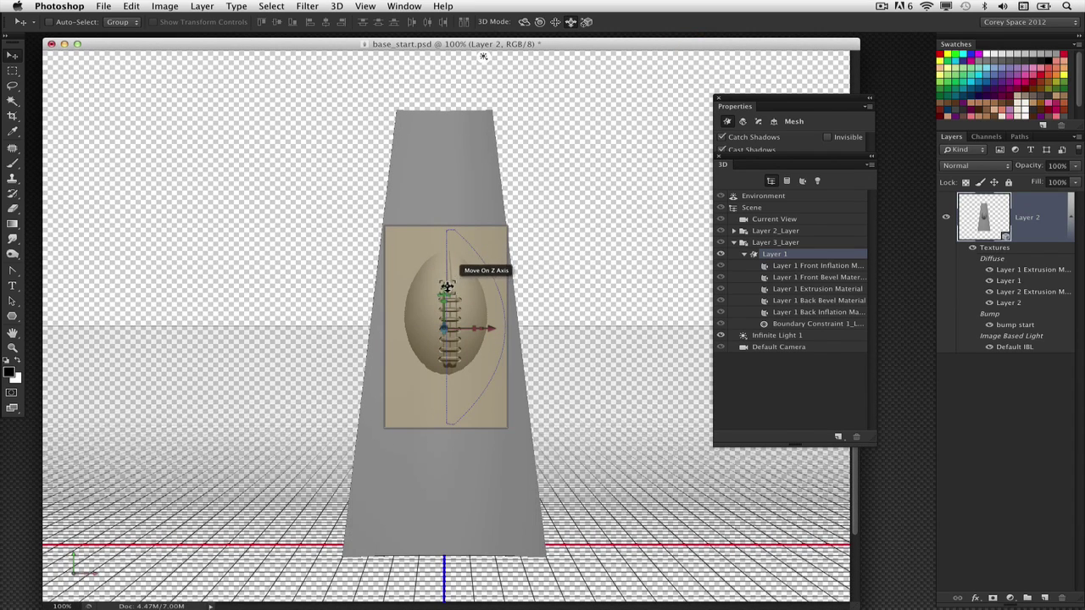
{"action": "left_click_drag", "start_coordinate": [444, 286], "coordinate": [455, 54]}
{"action": "key", "text": "super+minus"}
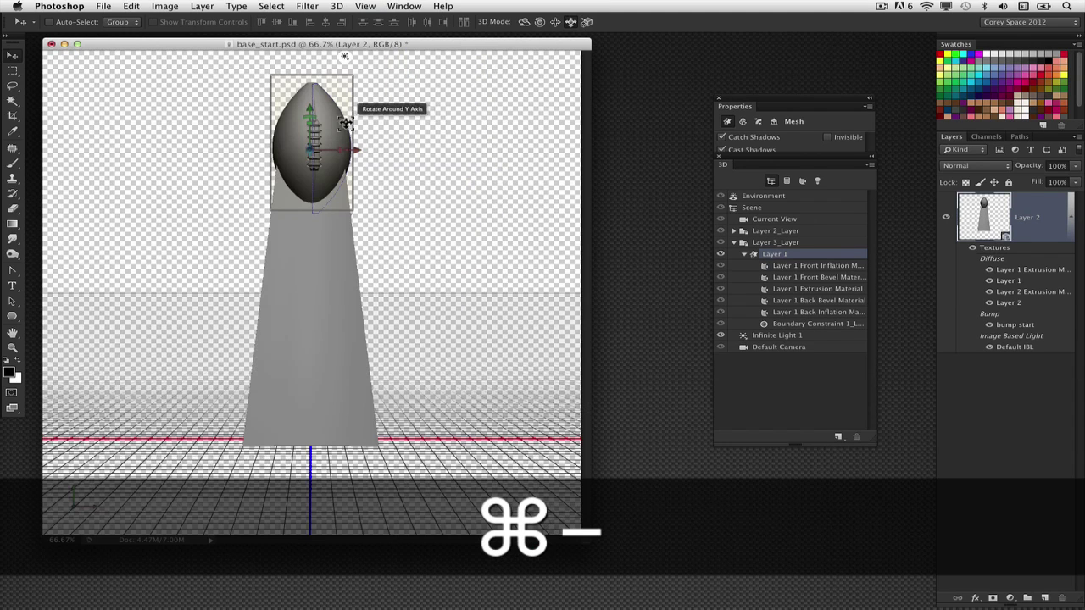
- Scale the column mesh down slightly and lower it back onto the ground plane beneath the football
{"action": "left_click", "coordinate": [327, 244]}
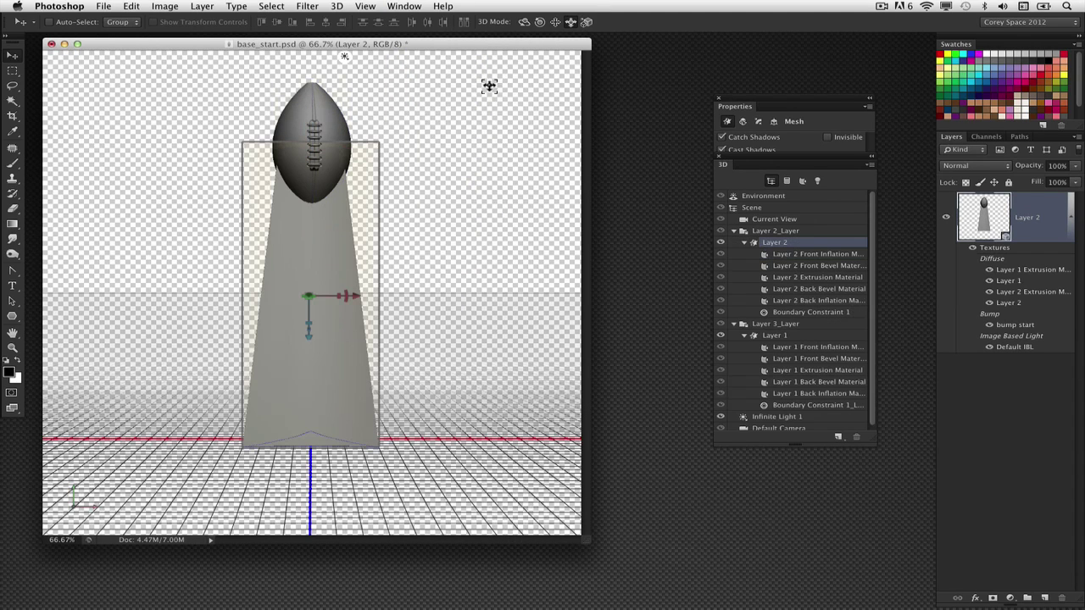
{"action": "left_click", "coordinate": [587, 23]}
{"action": "left_click_drag", "start_coordinate": [422, 184], "coordinate": [428, 225]}
{"action": "left_click", "coordinate": [555, 23]}
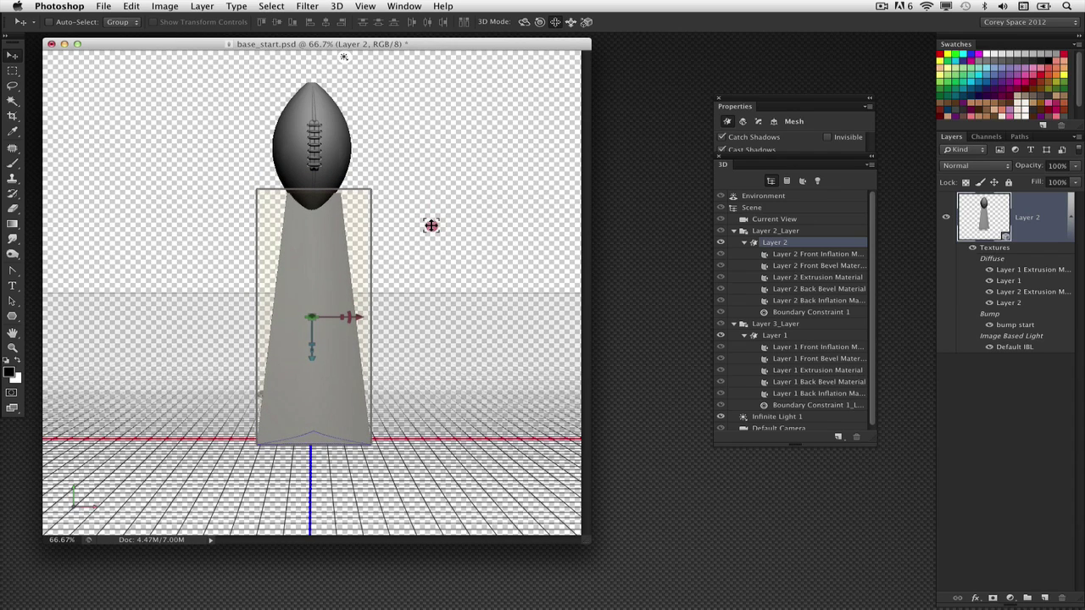
- Scale the football mesh up uniformly so it is noticeably wider than the top of the column
{"action": "left_click", "coordinate": [332, 129]}
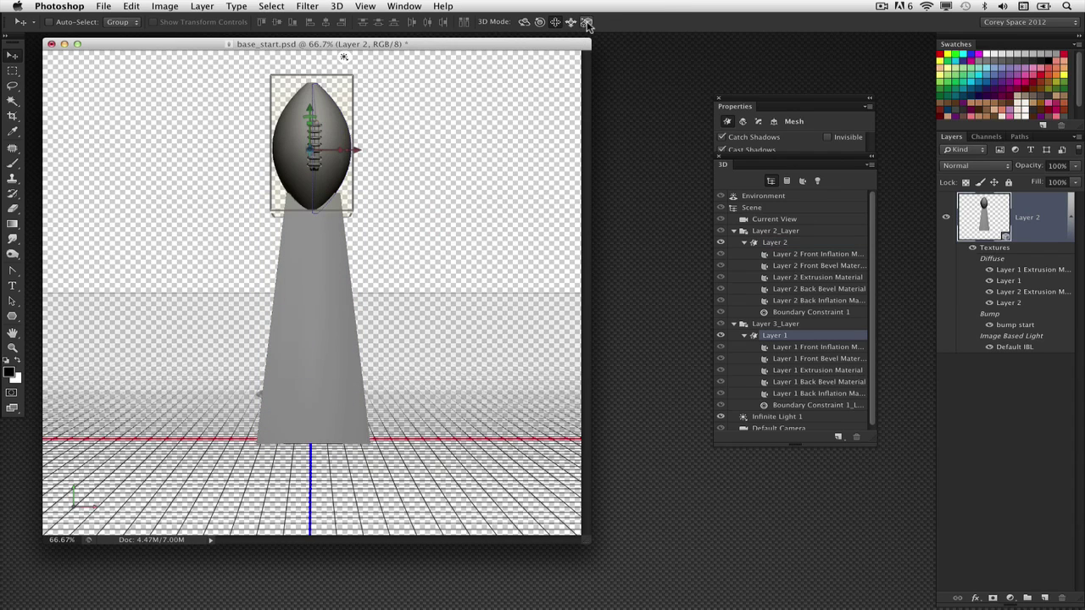
{"action": "left_click_drag", "start_coordinate": [487, 130], "coordinate": [534, 67]}
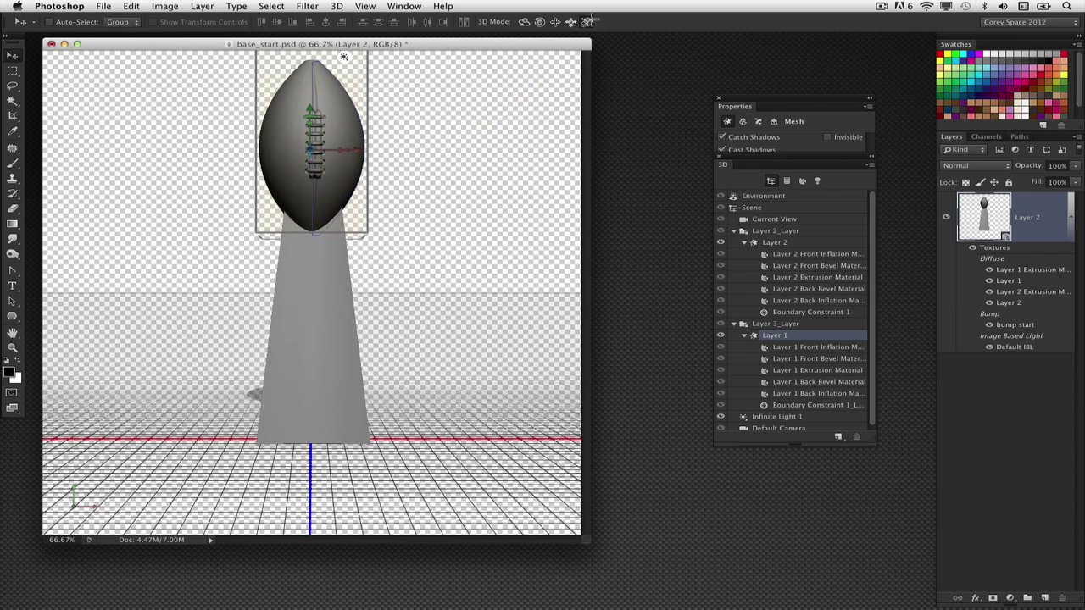
{"action": "key", "text": "super+equal"}
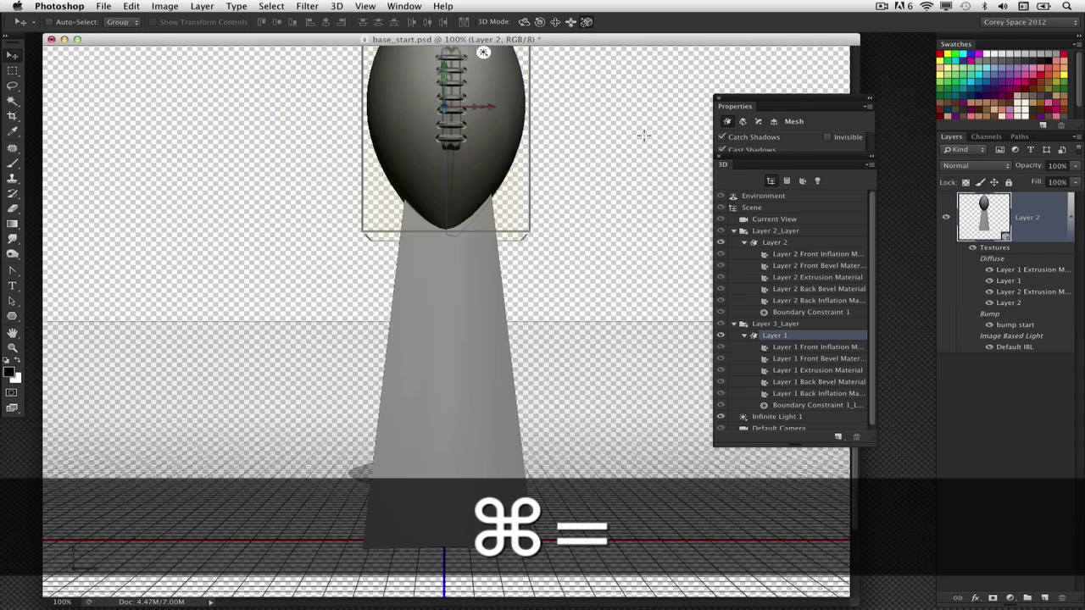
{"action": "left_click_drag", "start_coordinate": [591, 126], "coordinate": [626, 91]}
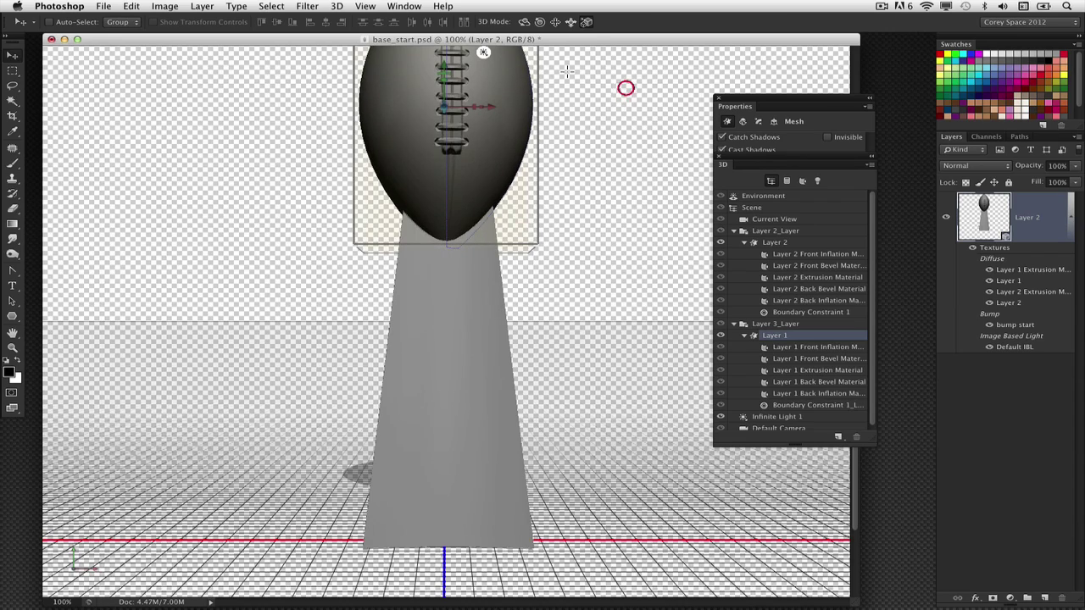
- From a side camera view, rotate the football mesh about its X axis and reposition it so it leans diagonally on the column
{"action": "left_click", "coordinate": [773, 220]}
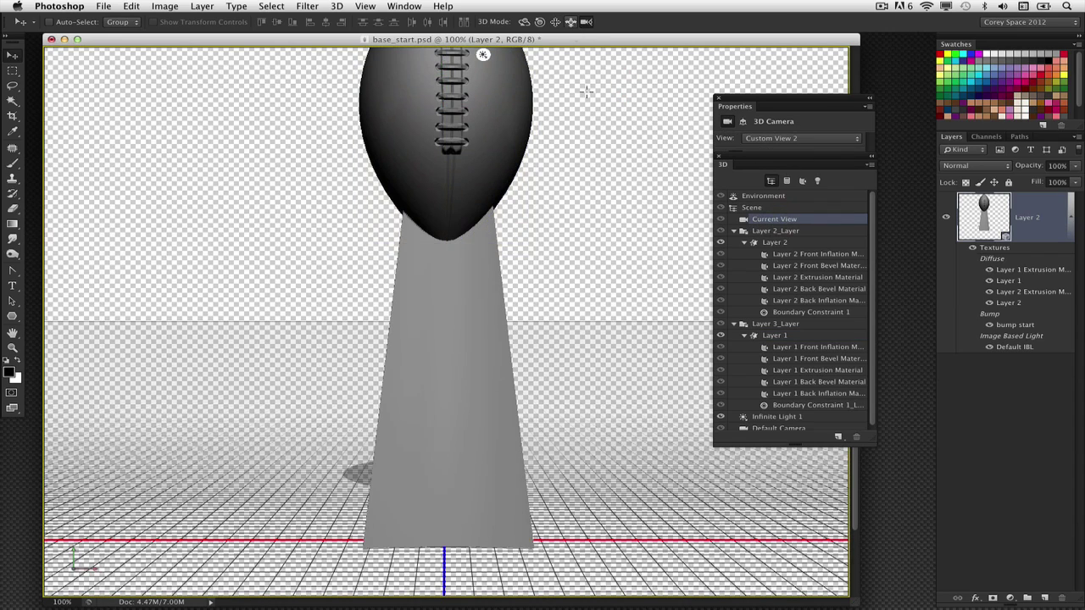
{"action": "left_click", "coordinate": [570, 22]}
{"action": "left_click_drag", "start_coordinate": [630, 194], "coordinate": [570, 24]}
{"action": "left_click", "coordinate": [523, 22]}
{"action": "left_click_drag", "start_coordinate": [642, 225], "coordinate": [491, 232]}
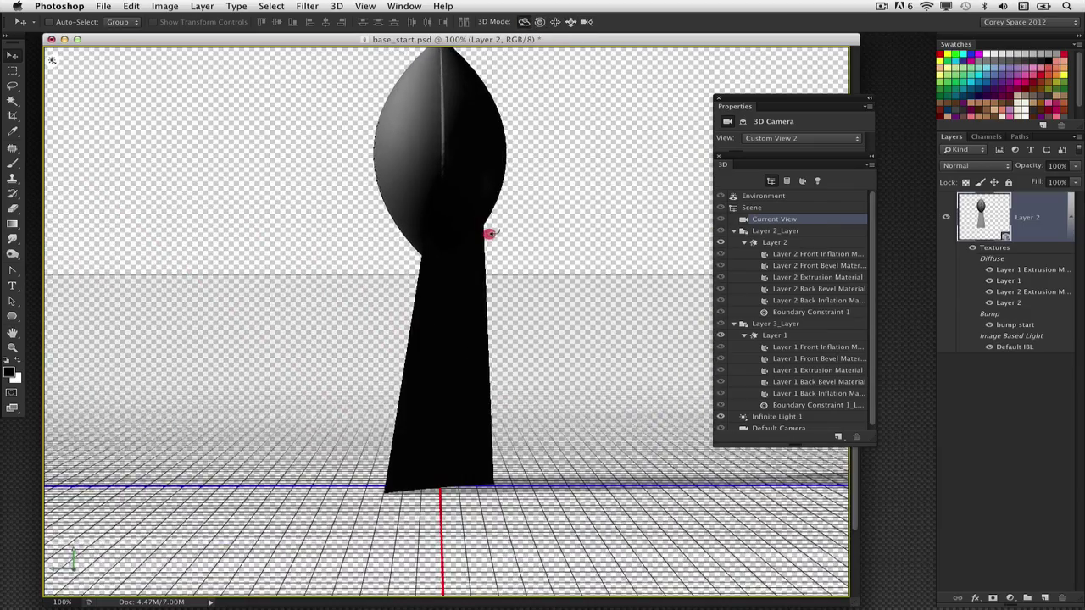
{"action": "left_click", "coordinate": [427, 105]}
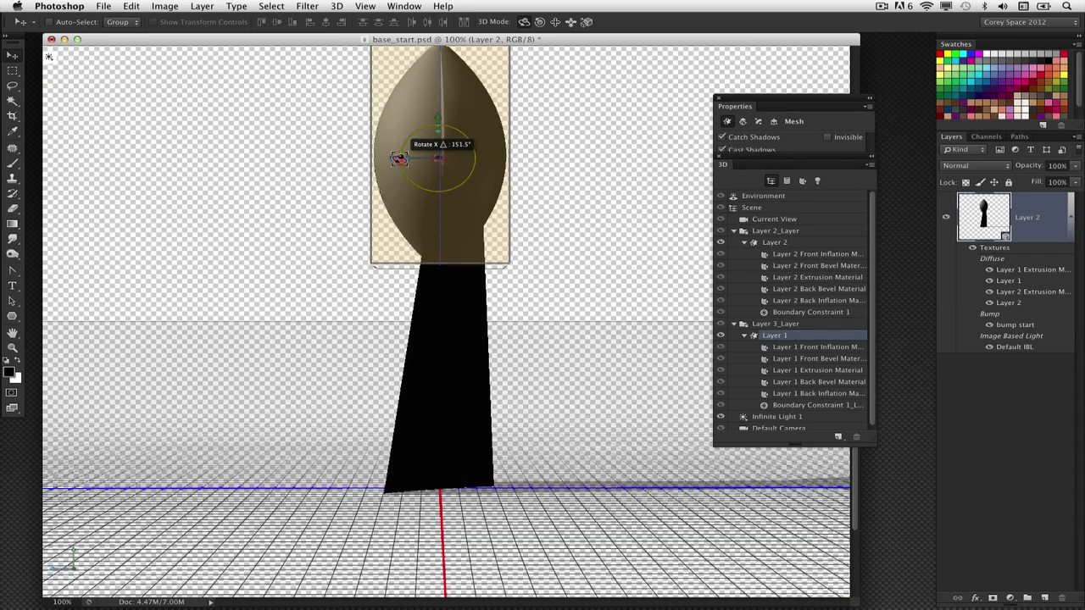
{"action": "left_click_drag", "start_coordinate": [398, 159], "coordinate": [400, 156]}
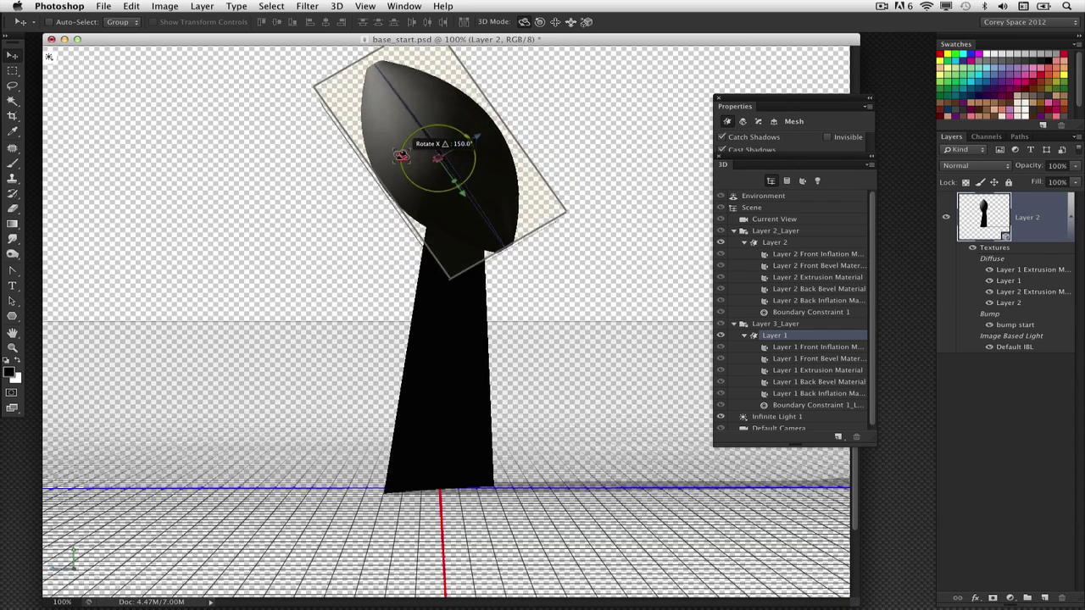
{"action": "key", "text": "super+z"}
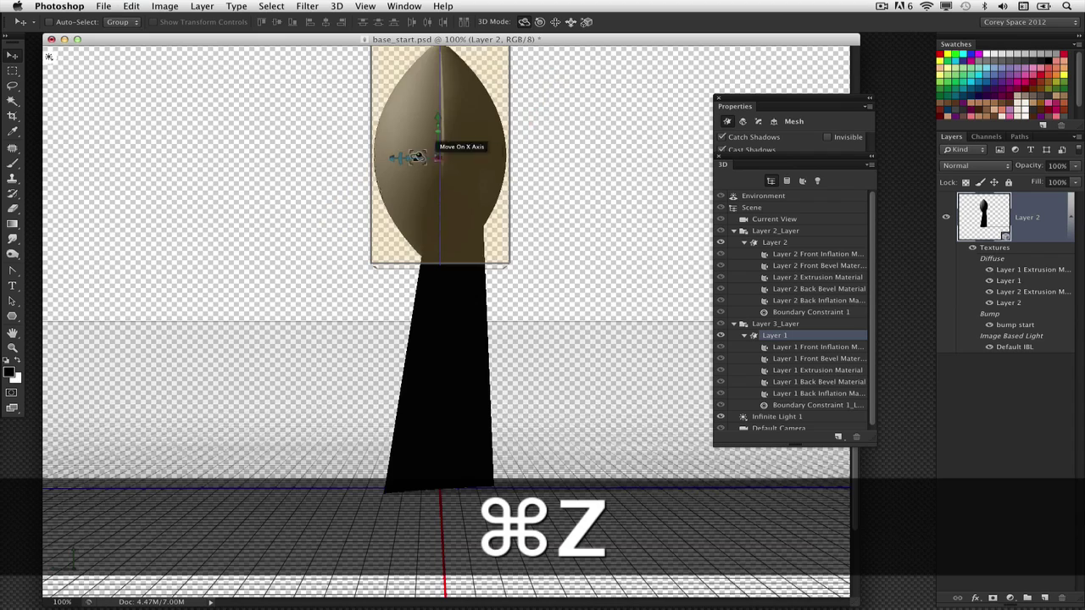
{"action": "left_click_drag", "start_coordinate": [398, 158], "coordinate": [410, 137]}
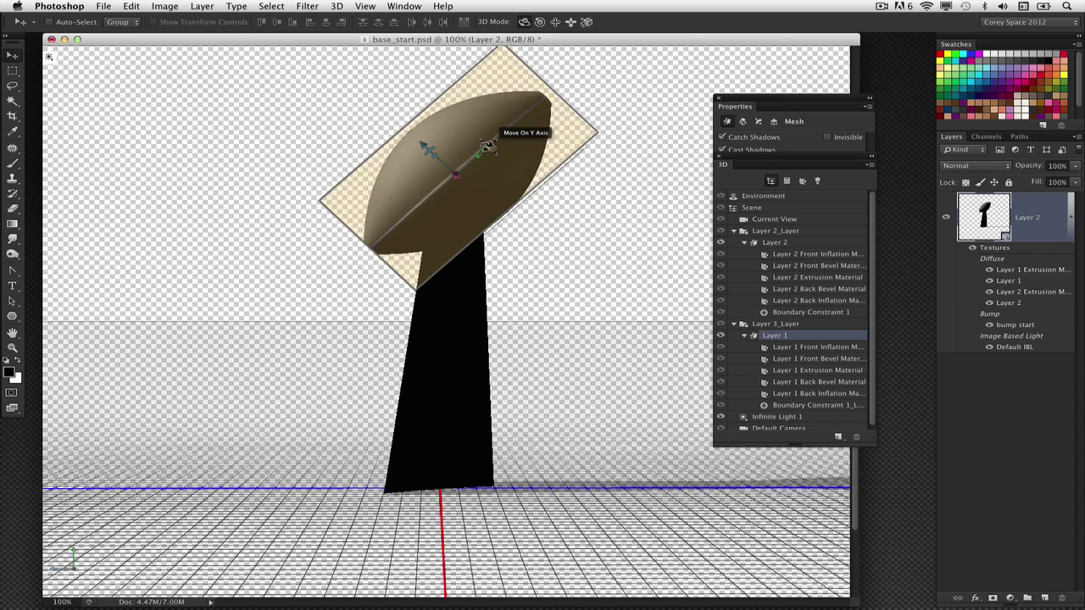
- Orbit the camera to an elevated three-quarter front view, then pan and roll it to place the trophy upright in the canvas's left half
{"action": "left_click", "coordinate": [586, 197]}
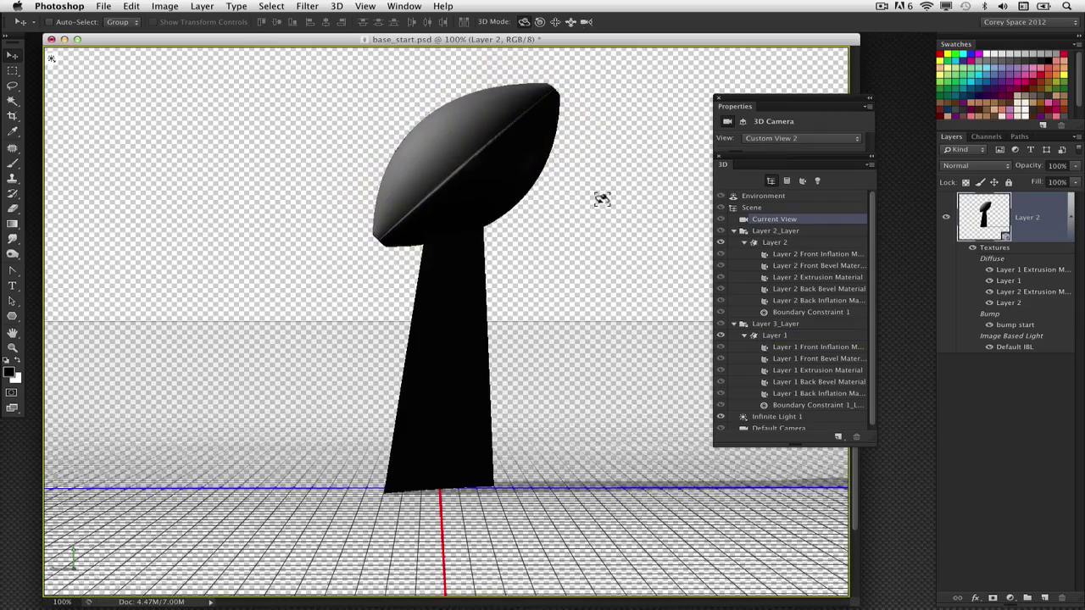
{"action": "left_click", "coordinate": [358, 175]}
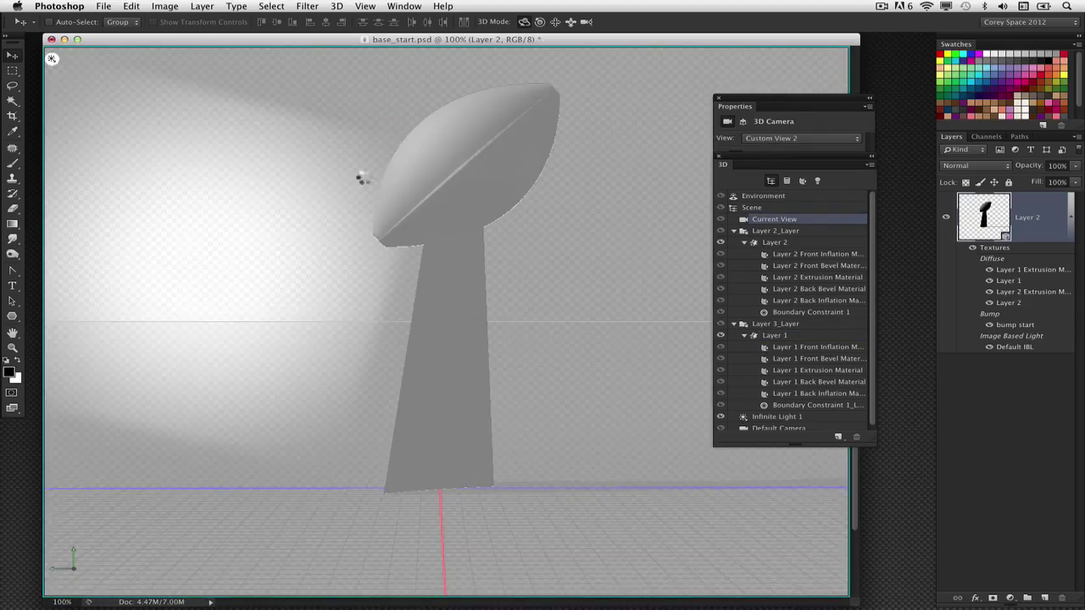
{"action": "left_click", "coordinate": [278, 213]}
{"action": "left_click_drag", "start_coordinate": [279, 217], "coordinate": [383, 229]}
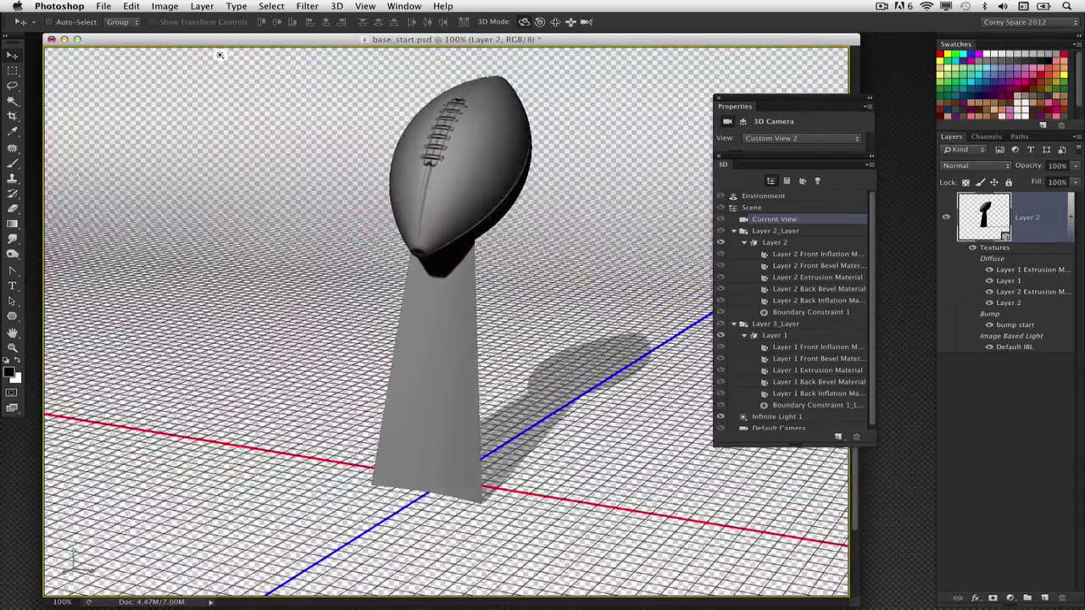
{"action": "left_click", "coordinate": [555, 22]}
{"action": "left_click_drag", "start_coordinate": [598, 150], "coordinate": [475, 159]}
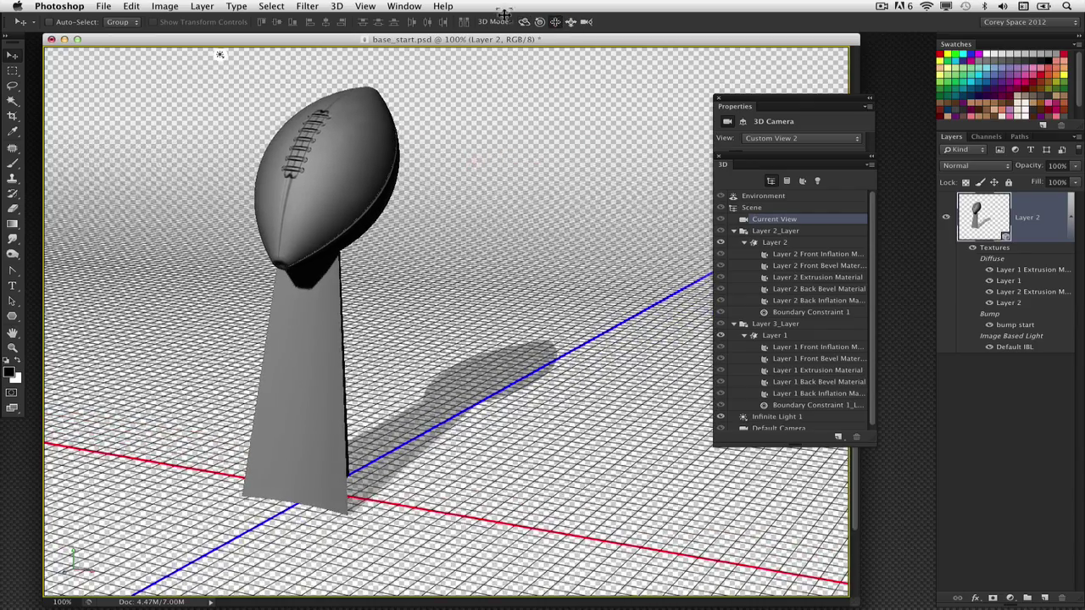
{"action": "left_click_drag", "start_coordinate": [496, 79], "coordinate": [508, 83]}
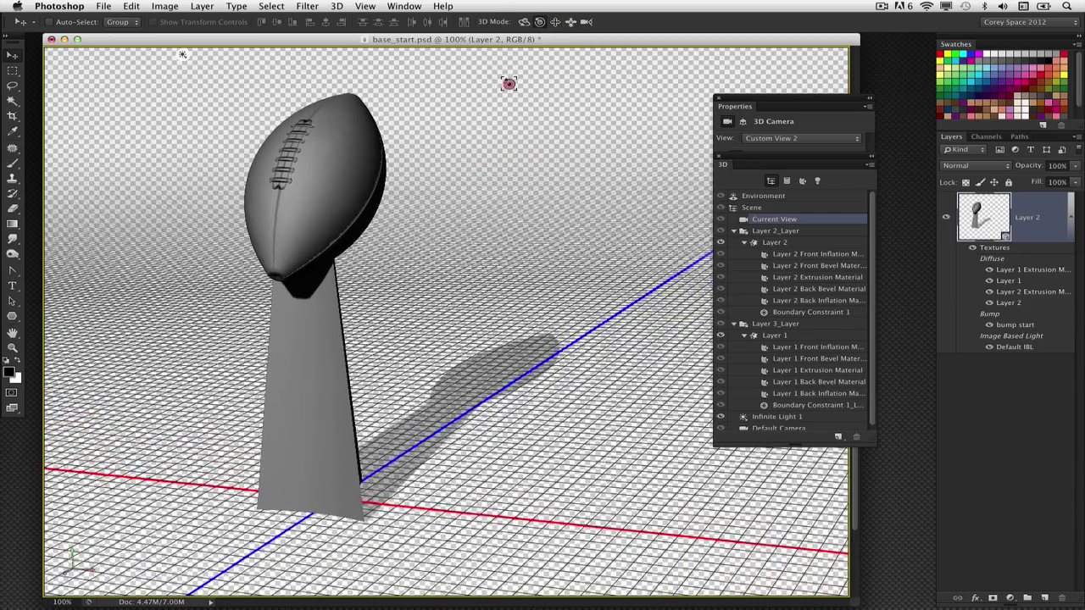
- Orbit the camera further to expose the column's shaded side, then dolly closer and pan until the whole trophy fits the frame
{"action": "left_click", "coordinate": [524, 21]}
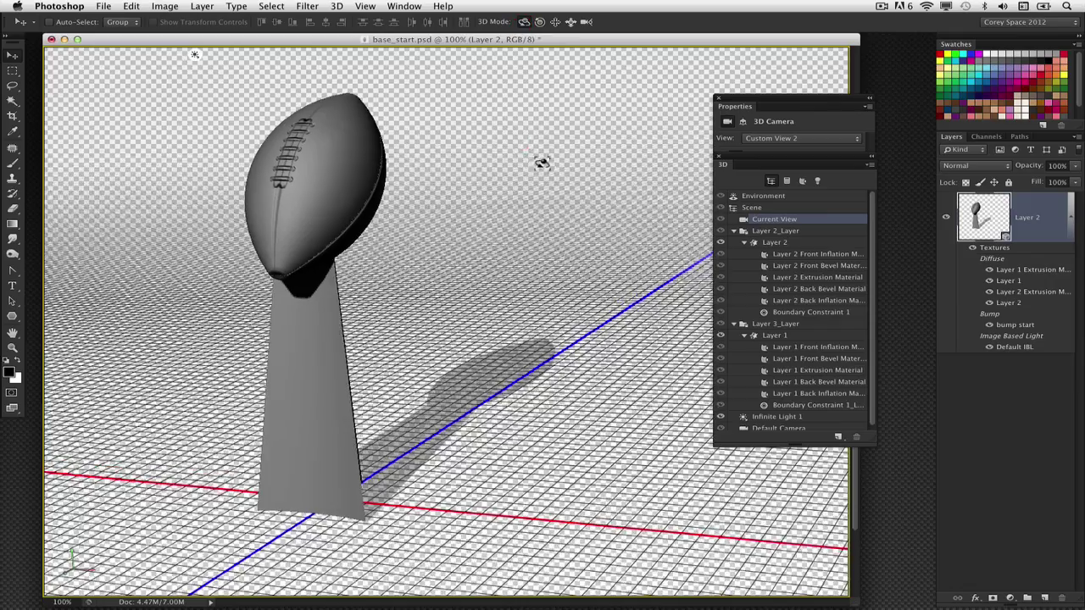
{"action": "left_click", "coordinate": [550, 165]}
{"action": "left_click", "coordinate": [554, 180]}
{"action": "left_click_drag", "start_coordinate": [553, 209], "coordinate": [517, 214]}
{"action": "left_click", "coordinate": [569, 21]}
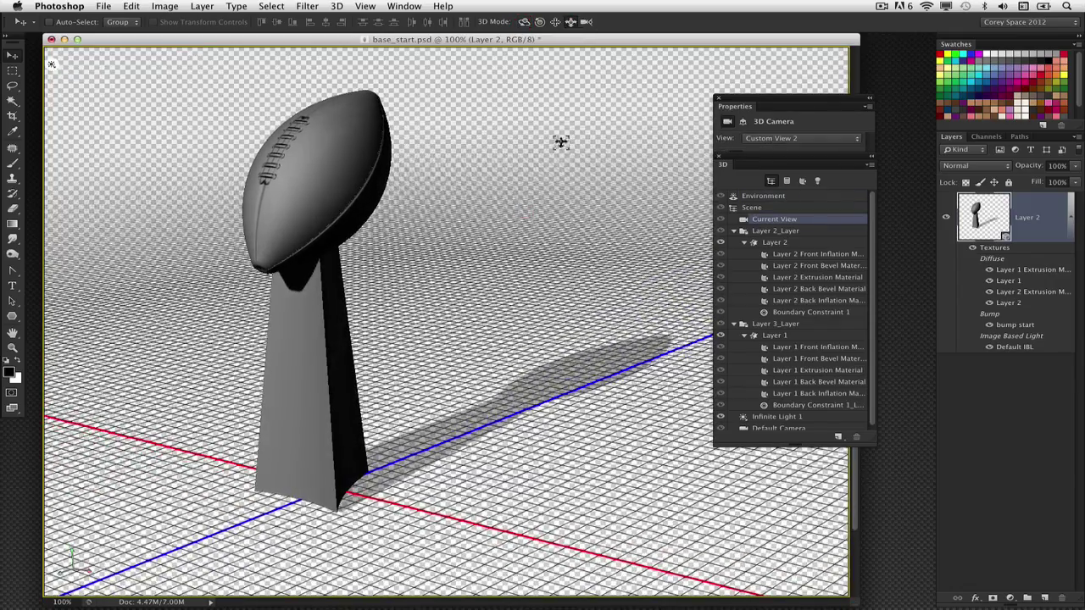
{"action": "left_click_drag", "start_coordinate": [559, 141], "coordinate": [562, 288]}
{"action": "left_click", "coordinate": [555, 21]}
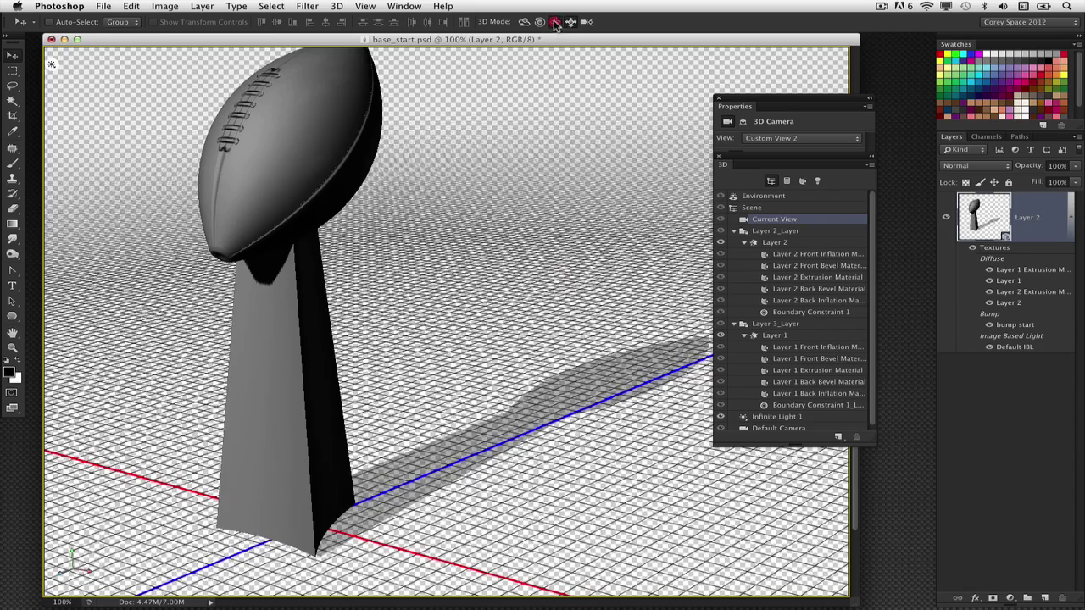
{"action": "left_click_drag", "start_coordinate": [539, 110], "coordinate": [539, 134]}
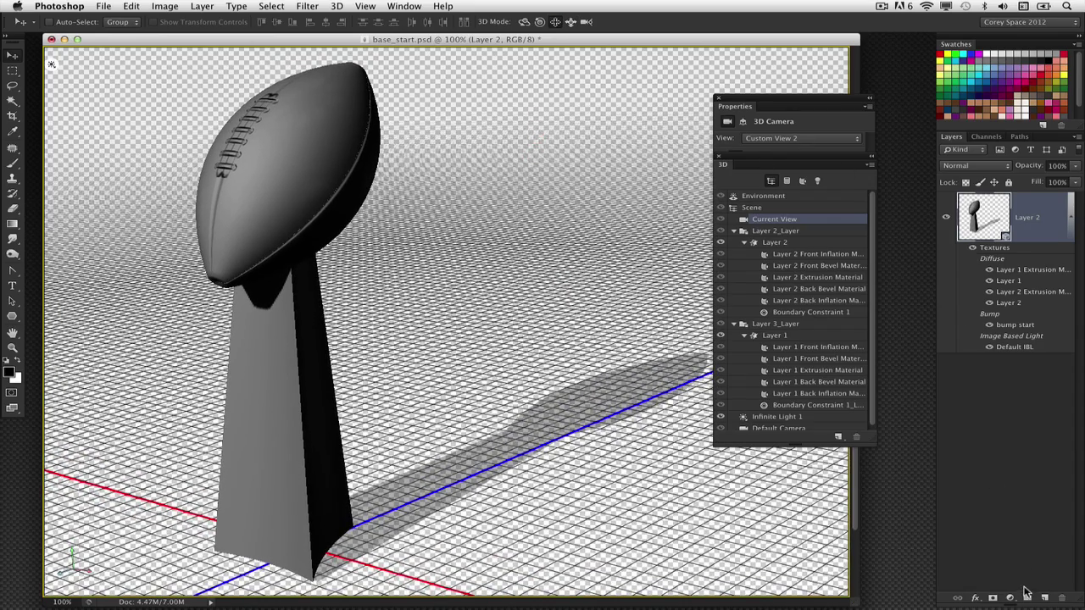
- Add a new layer beneath Layer 2, fill it with white as a backdrop, and reselect the 3D layer
{"action": "left_click", "coordinate": [1044, 598], "text": "super"}
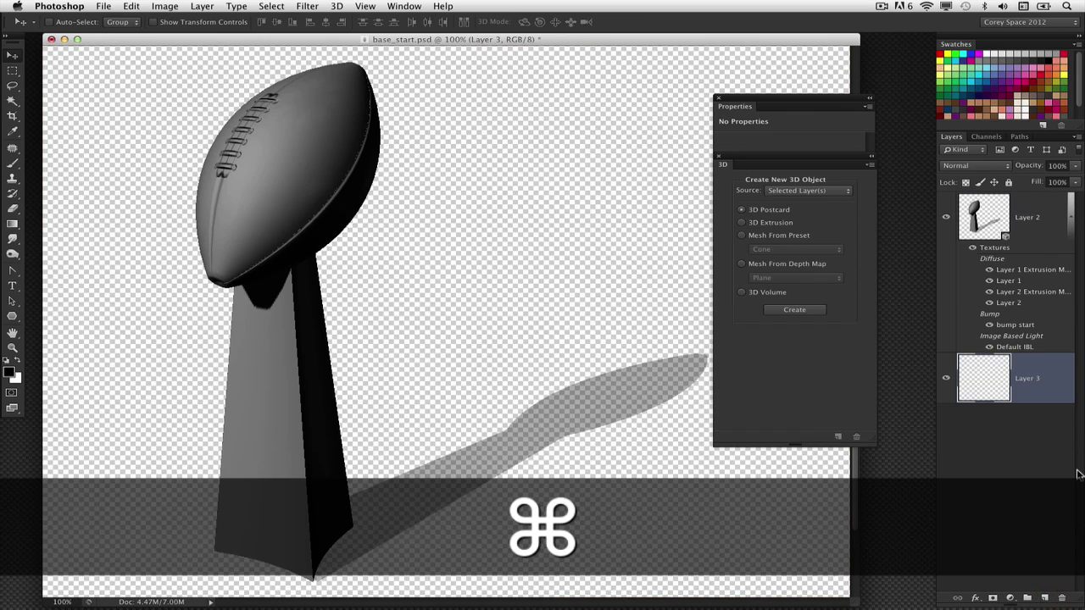
{"action": "key", "text": "super+BackSpace"}
{"action": "left_click", "coordinate": [998, 205]}
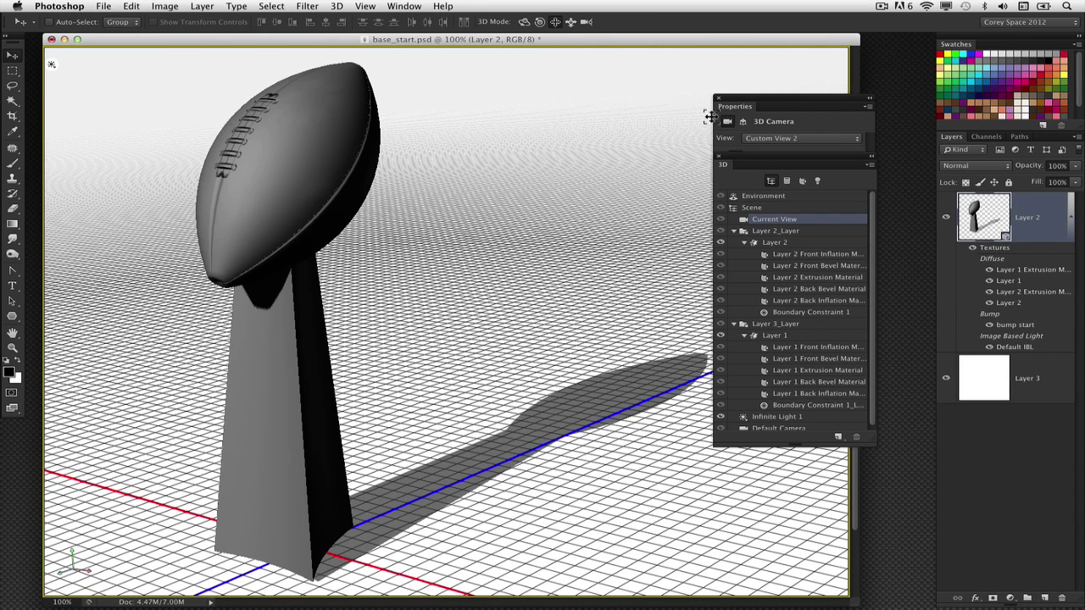
- Place the 3D and Properties panels side by side beside the trophy and enlarge the 3D panel to show the full scene list
{"action": "left_click_drag", "start_coordinate": [737, 100], "coordinate": [575, 142]}
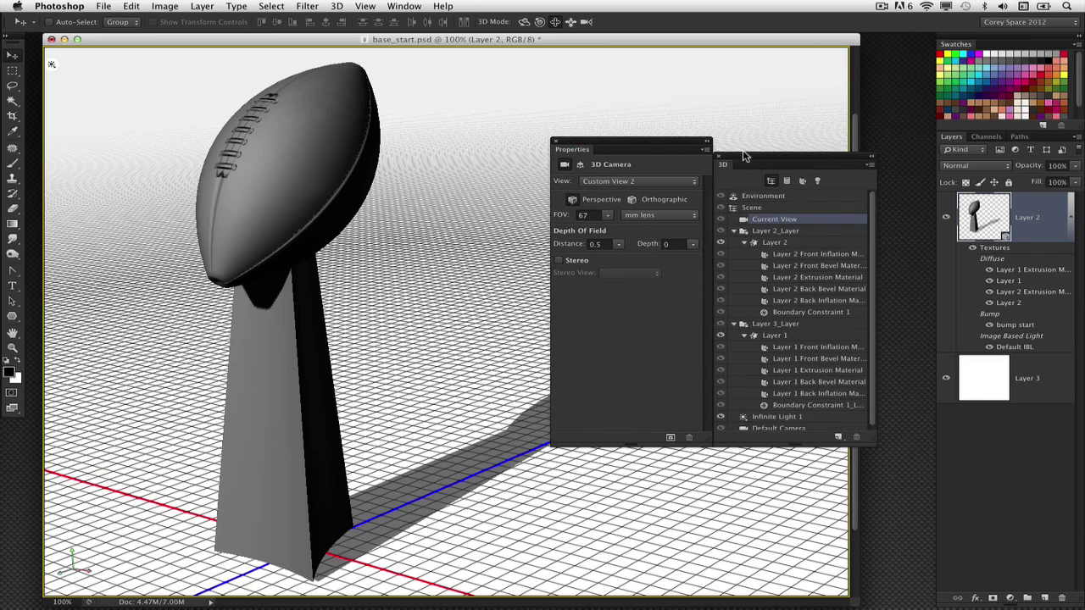
{"action": "left_click_drag", "start_coordinate": [746, 160], "coordinate": [792, 161]}
{"action": "left_click_drag", "start_coordinate": [678, 140], "coordinate": [673, 153]}
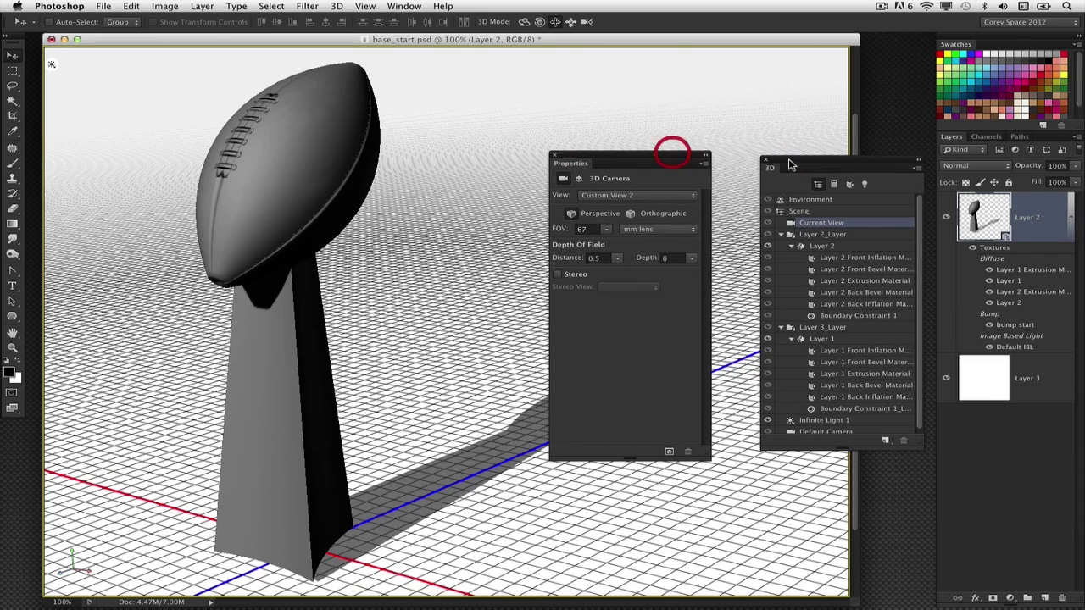
{"action": "left_click_drag", "start_coordinate": [766, 163], "coordinate": [403, 161]}
{"action": "left_click_drag", "start_coordinate": [600, 157], "coordinate": [689, 159]}
{"action": "left_click_drag", "start_coordinate": [500, 173], "coordinate": [547, 161]}
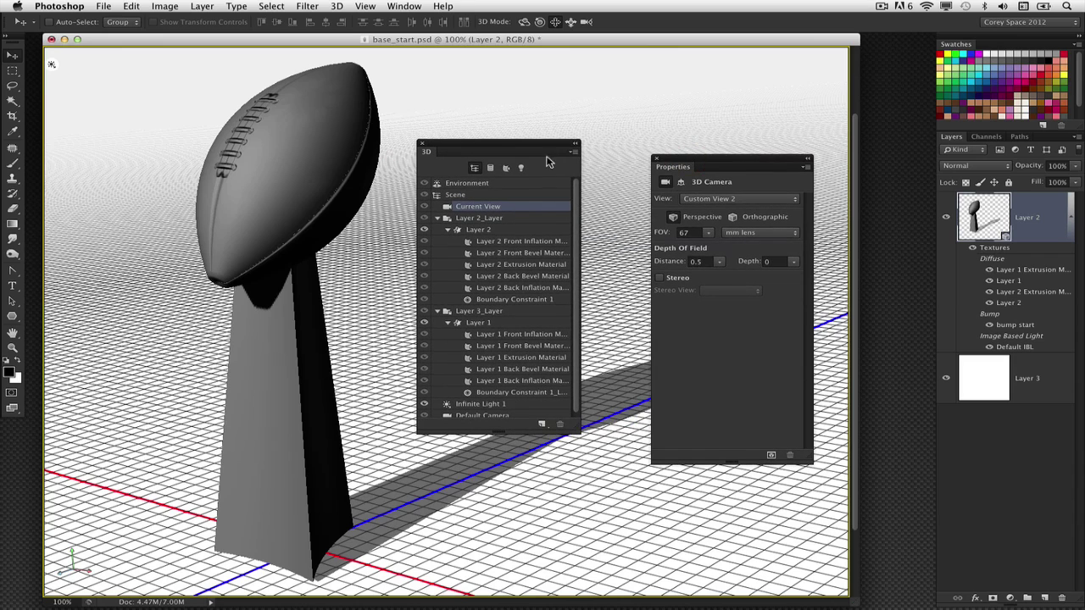
{"action": "left_click_drag", "start_coordinate": [573, 426], "coordinate": [620, 464]}
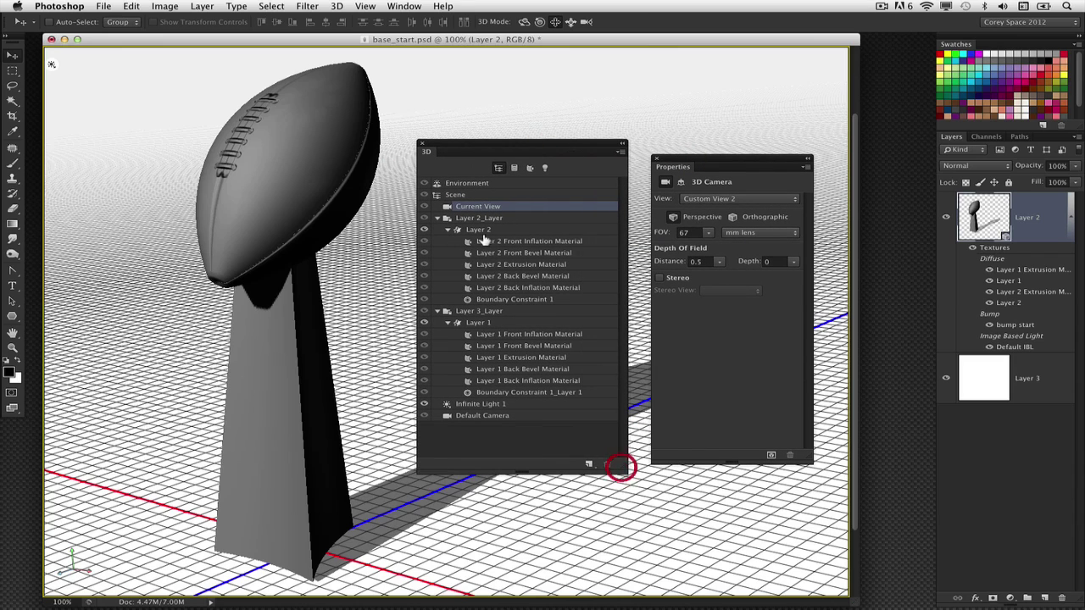
- Set Reflection and Shine to 100% on the column's Layer 2 Extrusion Material
{"action": "left_click", "coordinate": [527, 229]}
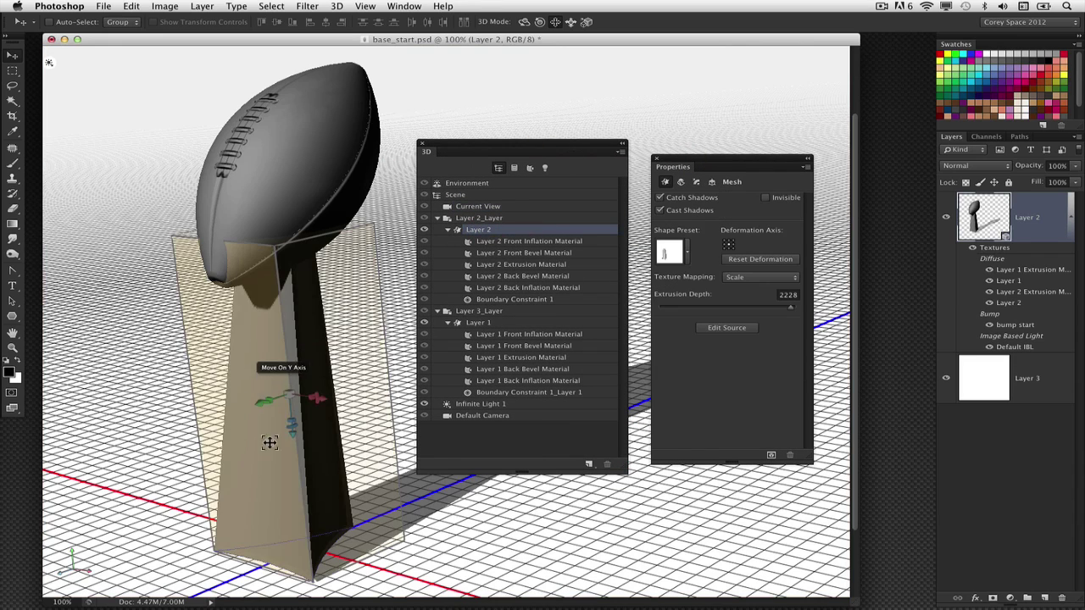
{"action": "left_click", "coordinate": [491, 312]}
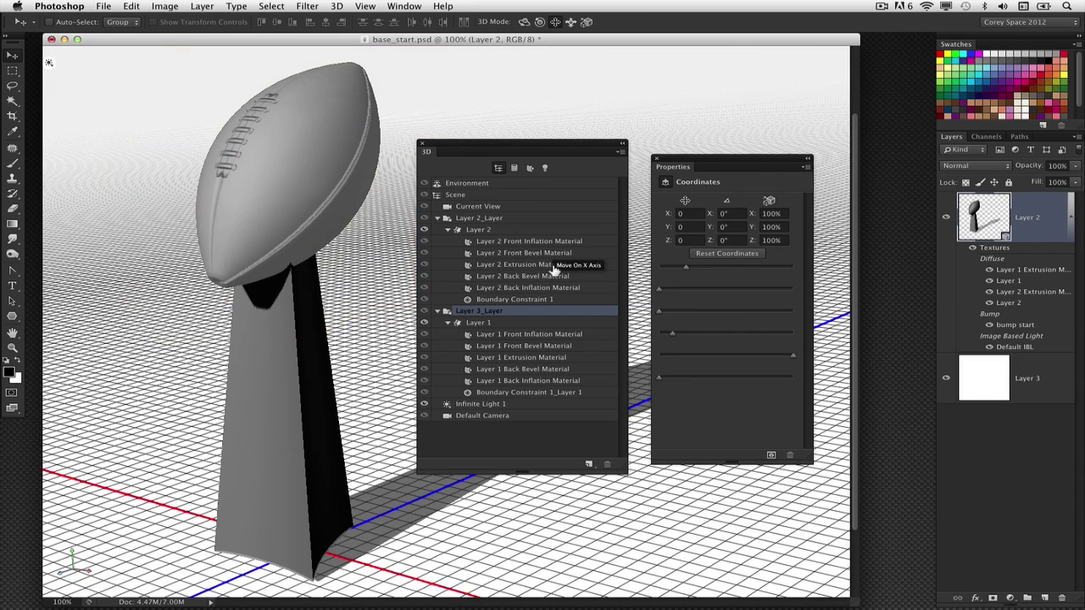
{"action": "left_click", "coordinate": [490, 266]}
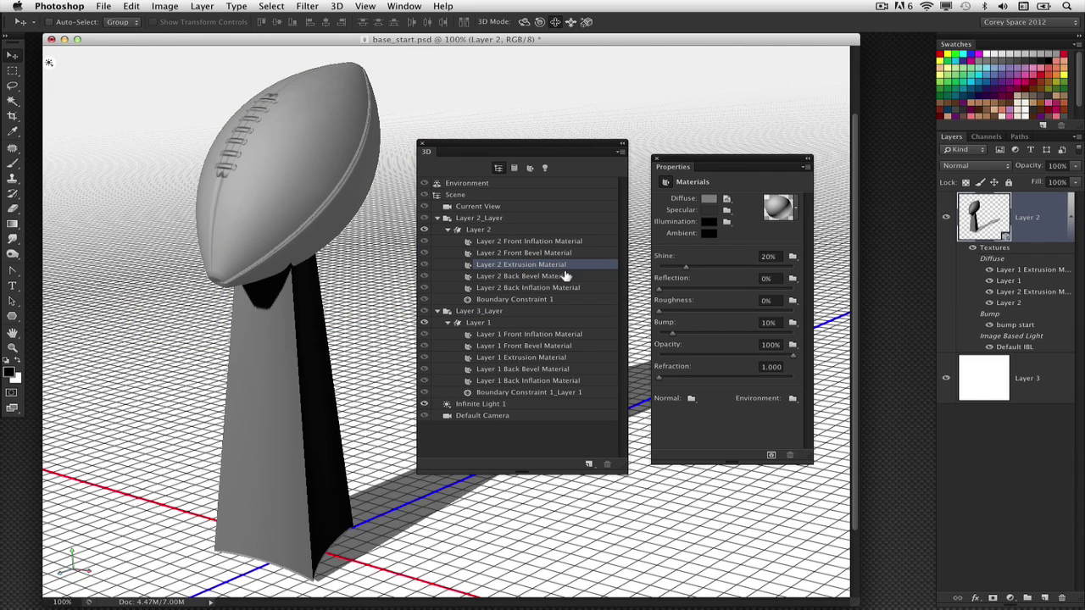
{"action": "left_click_drag", "start_coordinate": [691, 163], "coordinate": [697, 151]}
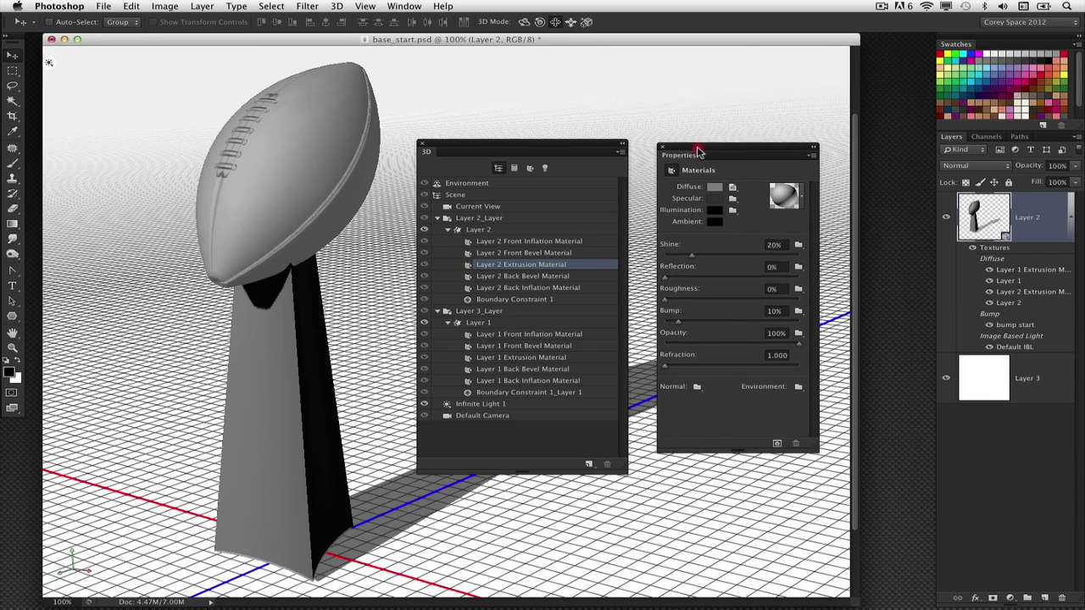
{"action": "left_click_drag", "start_coordinate": [670, 279], "coordinate": [805, 280]}
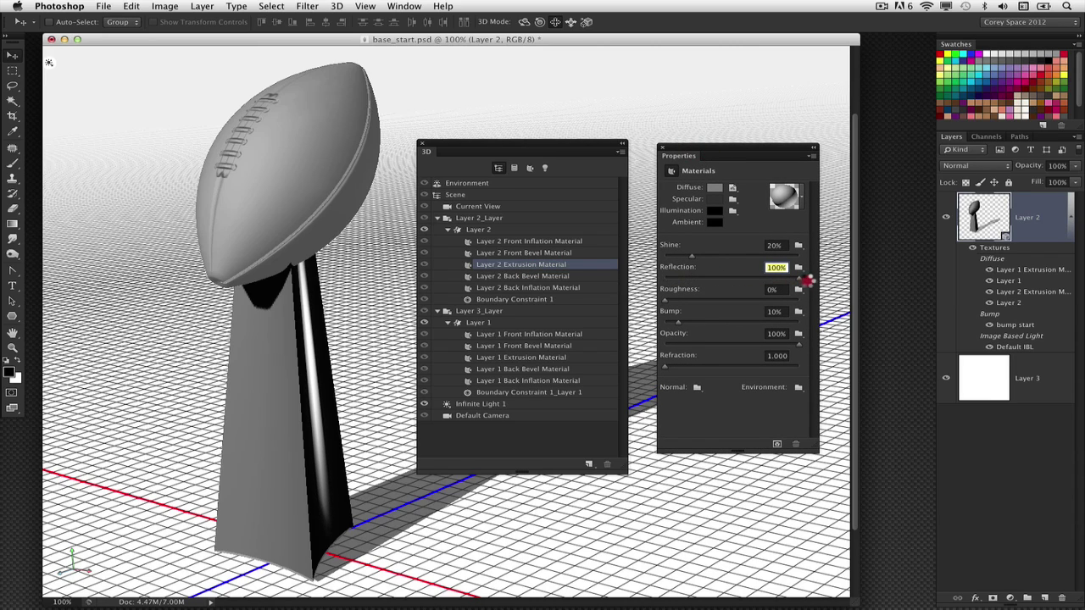
{"action": "left_click_drag", "start_coordinate": [691, 256], "coordinate": [847, 261]}
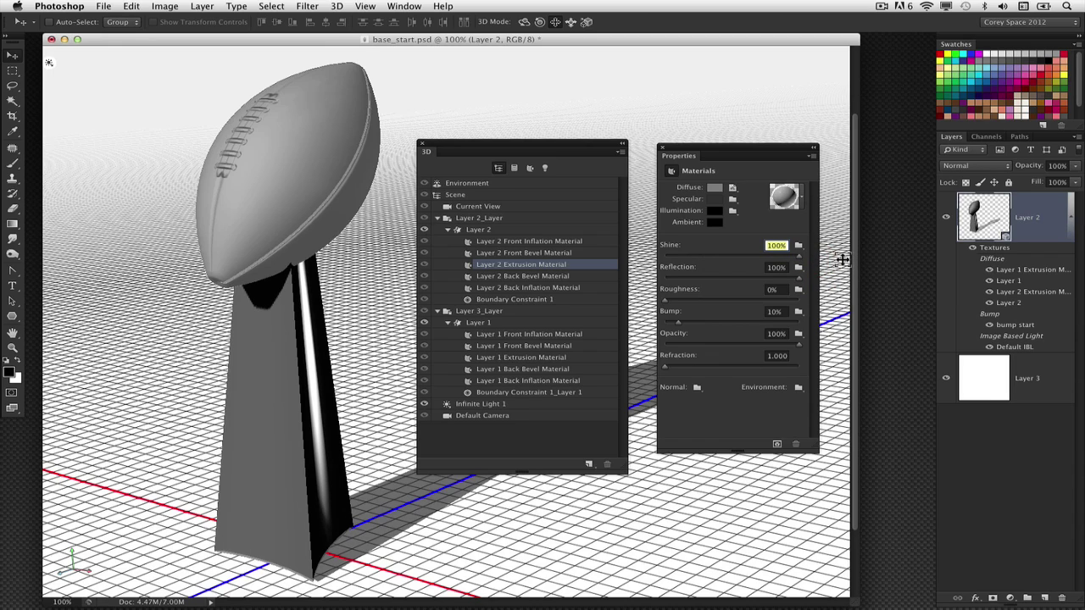
- Set Reflection and Shine to 100% on the football's Layer 1 Extrusion Material
{"action": "left_click", "coordinate": [536, 361]}
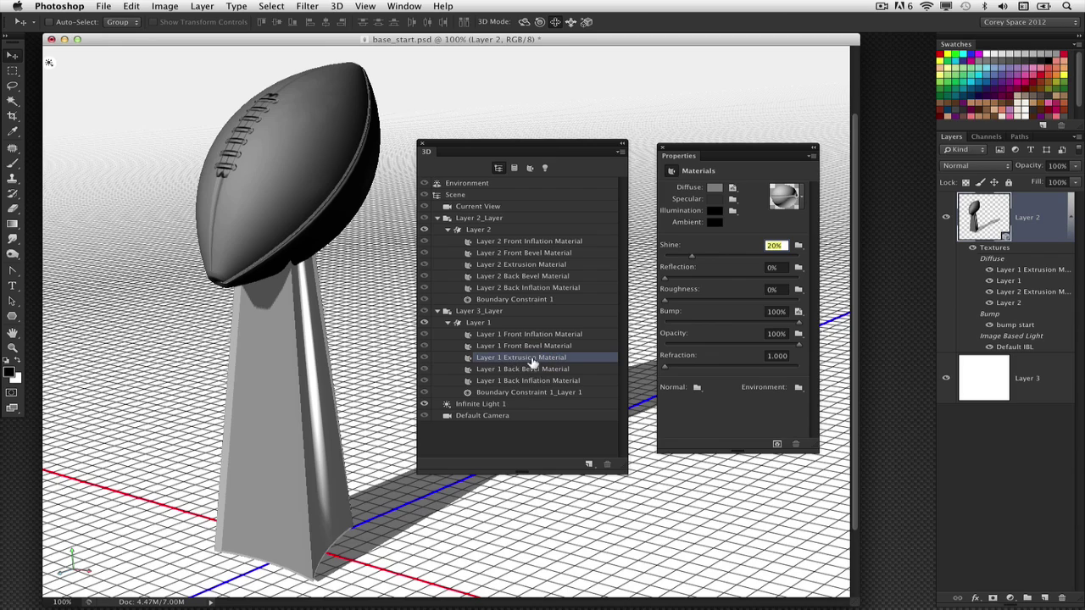
{"action": "left_click_drag", "start_coordinate": [688, 279], "coordinate": [844, 281]}
{"action": "mouse_move", "coordinate": [700, 258]}
{"action": "left_mouse_down"}
{"action": "mouse_move", "coordinate": [850, 252]}
{"action": "mouse_move", "coordinate": [835, 247]}
{"action": "left_mouse_up"}
- Select the scene's Environment and rotate its image-based light to shift the highlights on the football
{"action": "left_click_drag", "start_coordinate": [657, 146], "coordinate": [691, 152]}
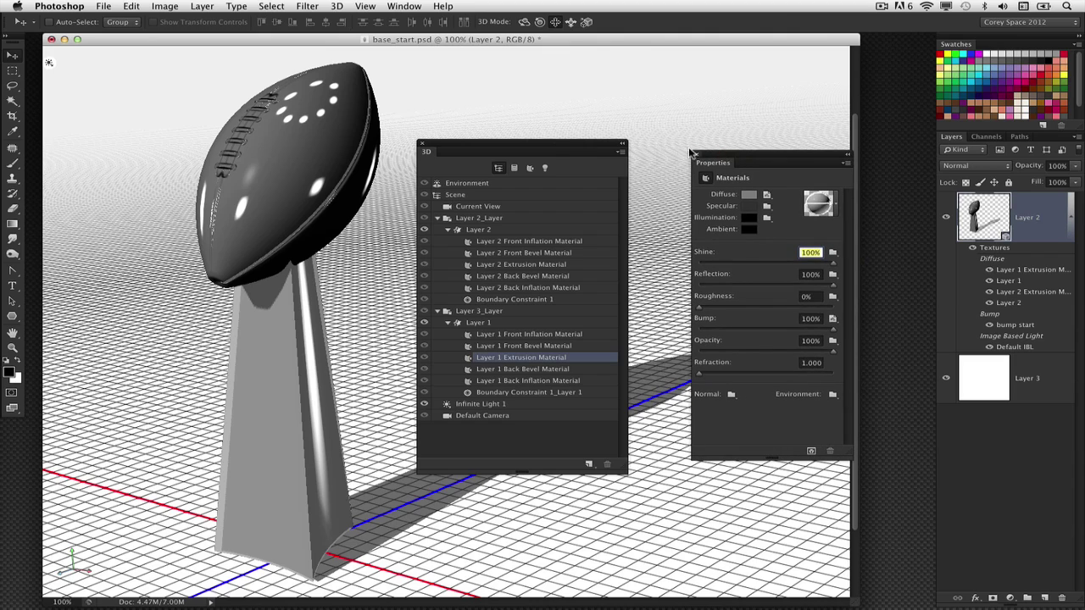
{"action": "left_click_drag", "start_coordinate": [591, 144], "coordinate": [639, 150]}
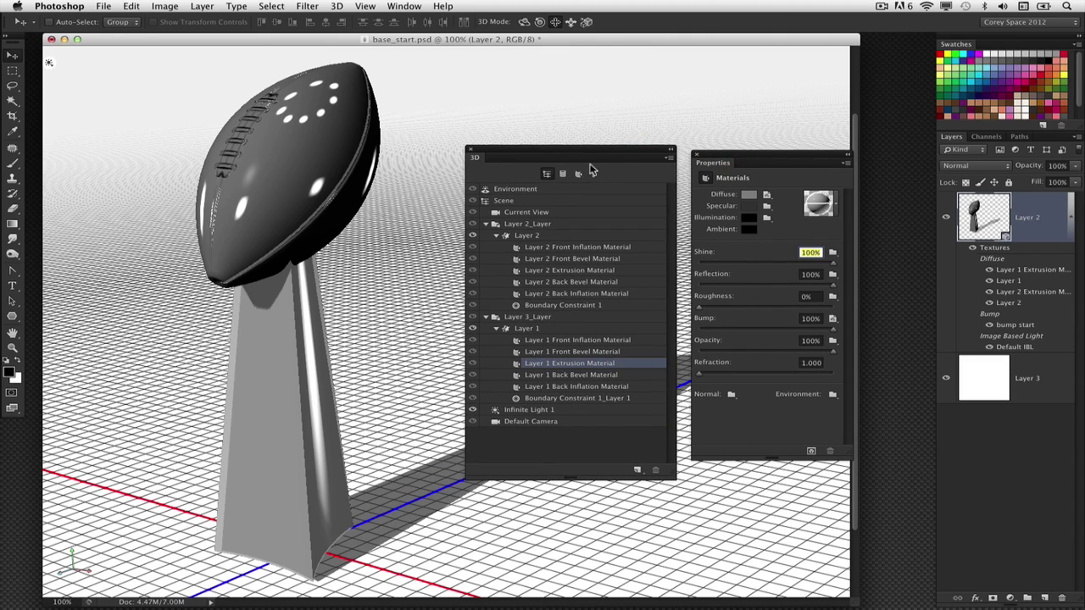
{"action": "left_click", "coordinate": [544, 191]}
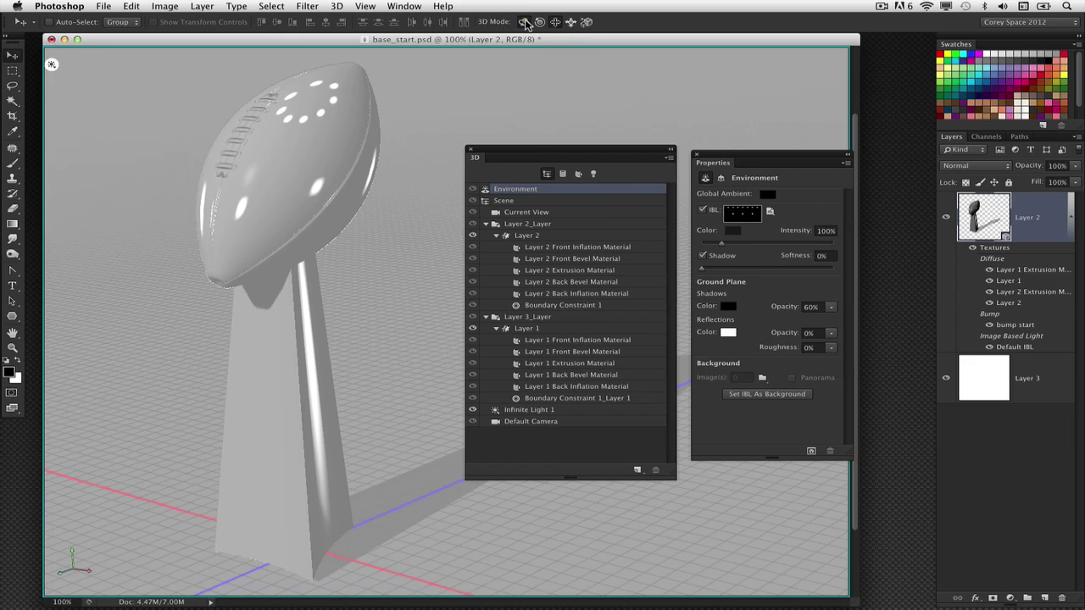
{"action": "mouse_move", "coordinate": [431, 102]}
{"action": "left_mouse_down"}
{"action": "mouse_move", "coordinate": [359, 102]}
{"action": "mouse_move", "coordinate": [286, 168]}
{"action": "mouse_move", "coordinate": [233, 254]}
{"action": "mouse_move", "coordinate": [203, 269]}
{"action": "mouse_move", "coordinate": [210, 228]}
{"action": "mouse_move", "coordinate": [290, 169]}
{"action": "mouse_move", "coordinate": [412, 143]}
{"action": "left_mouse_up"}
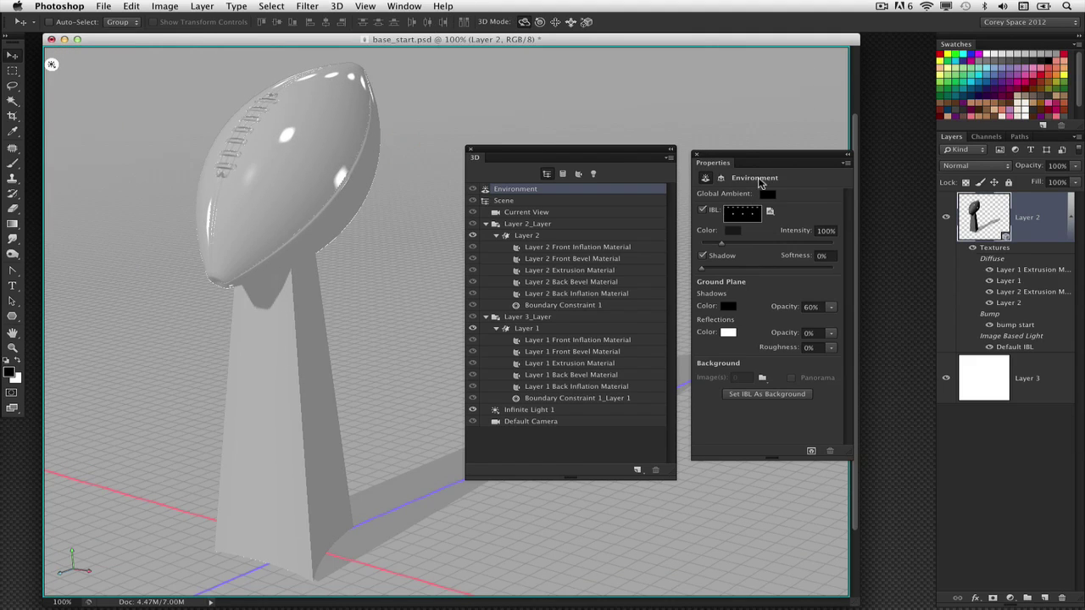
- Switch to Finder, open the Trophy Kit folder on the desktop and preview the stands.psd image
{"action": "key", "text": "super+minus"}
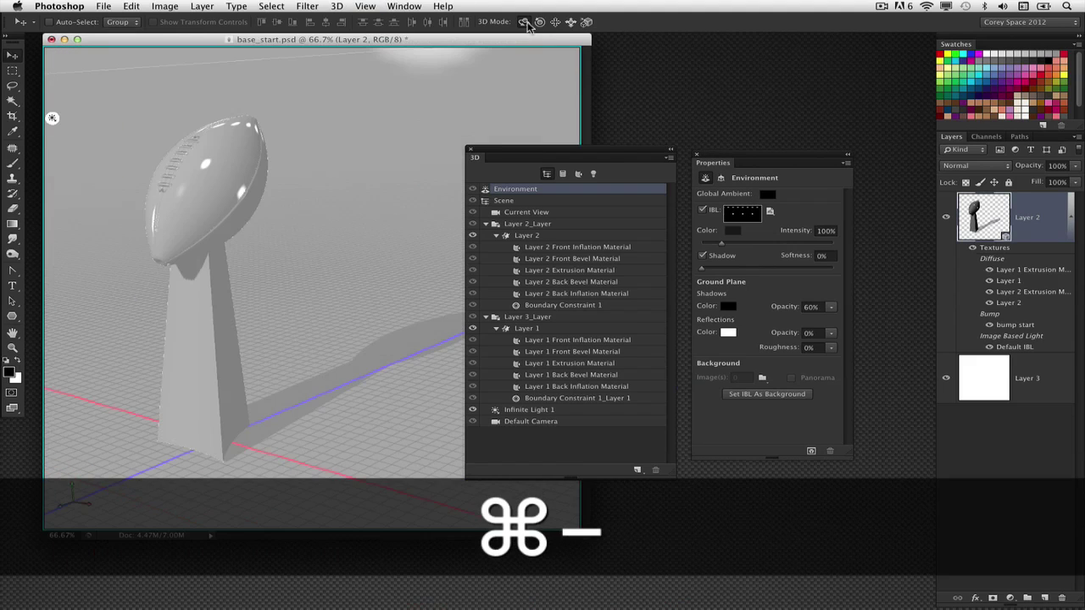
{"action": "left_click_drag", "start_coordinate": [504, 157], "coordinate": [551, 172]}
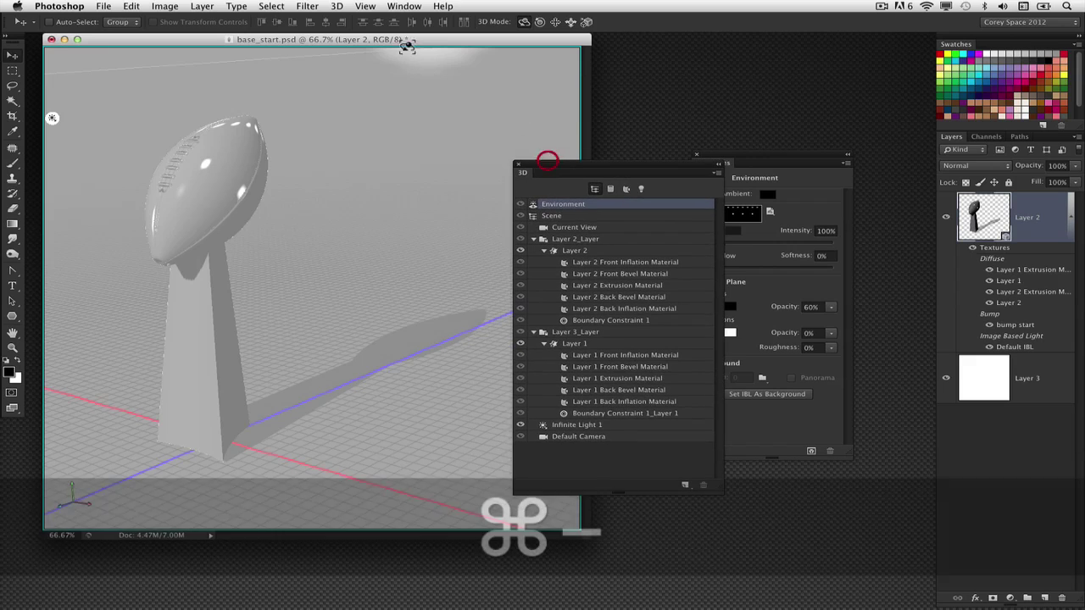
{"action": "left_click_drag", "start_coordinate": [412, 46], "coordinate": [432, 51]}
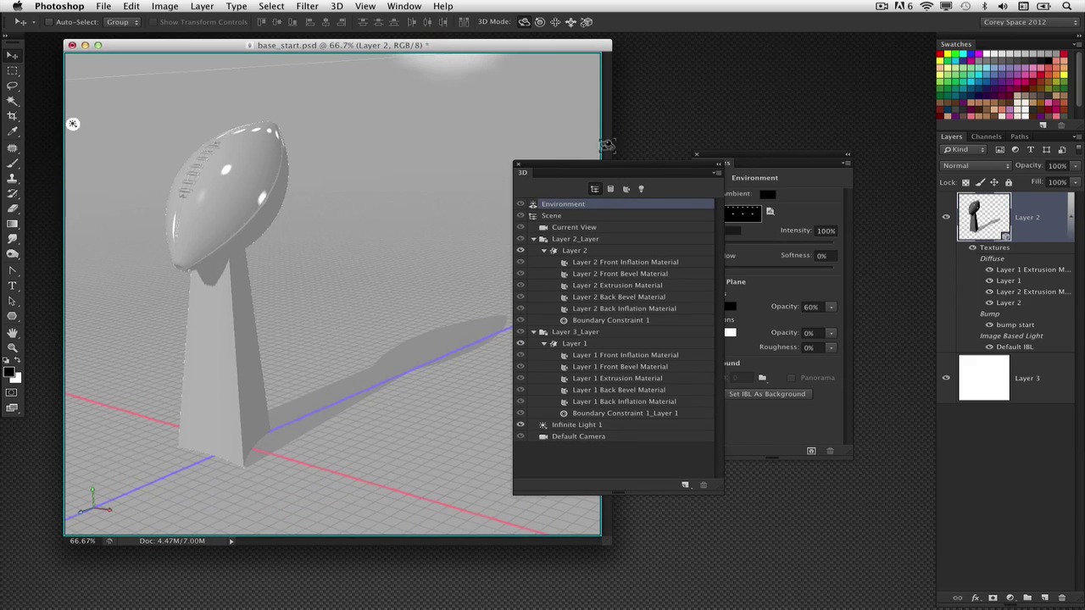
{"action": "left_click", "coordinate": [703, 133]}
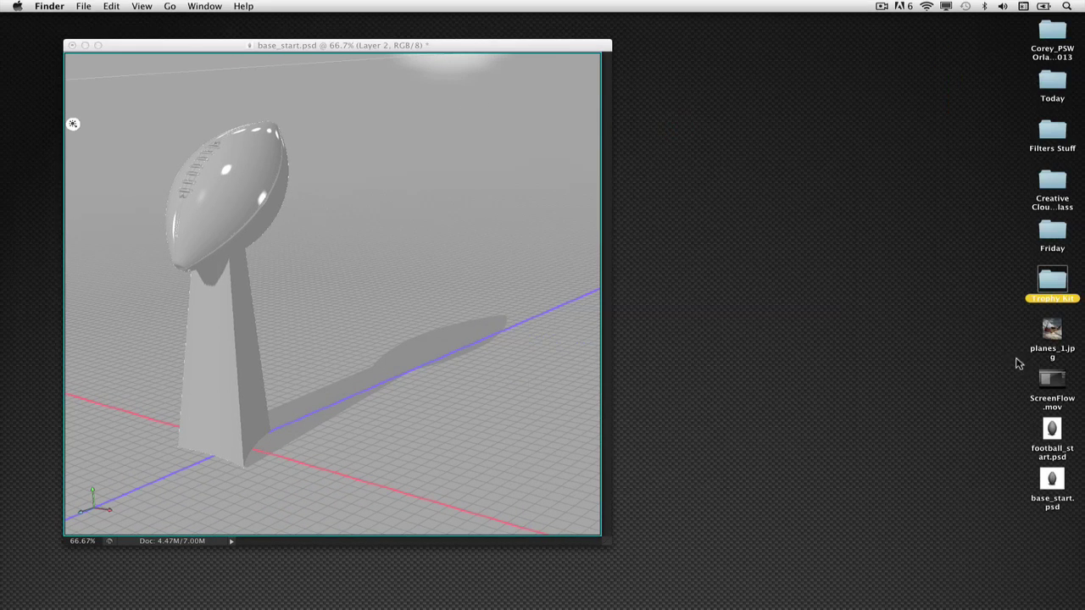
{"action": "double_click", "coordinate": [1051, 286]}
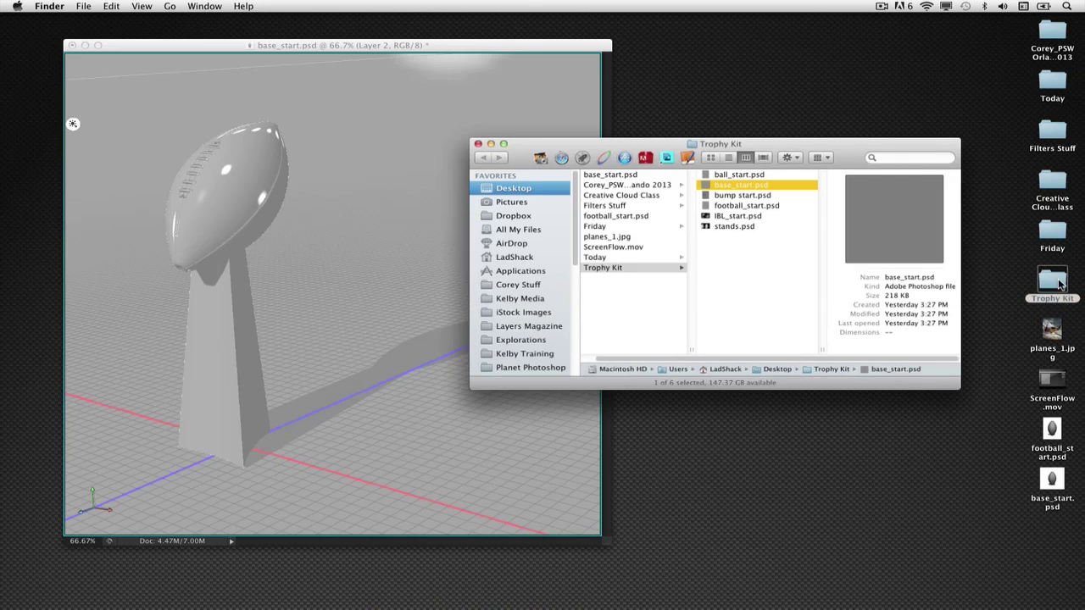
{"action": "left_click_drag", "start_coordinate": [852, 153], "coordinate": [701, 148]}
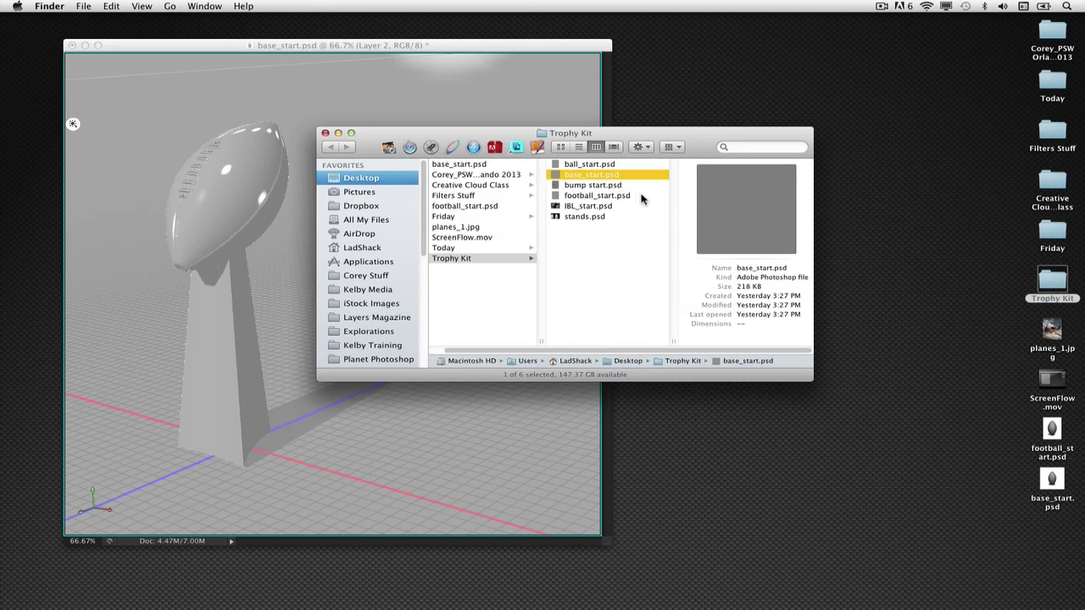
{"action": "left_click", "coordinate": [598, 217]}
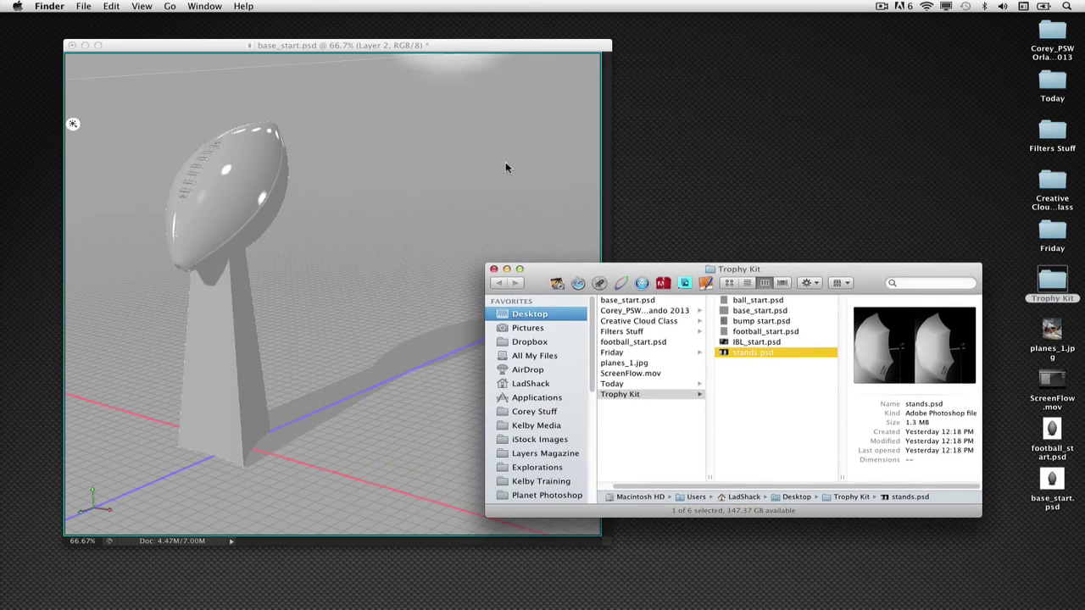
{"action": "left_click", "coordinate": [508, 164]}
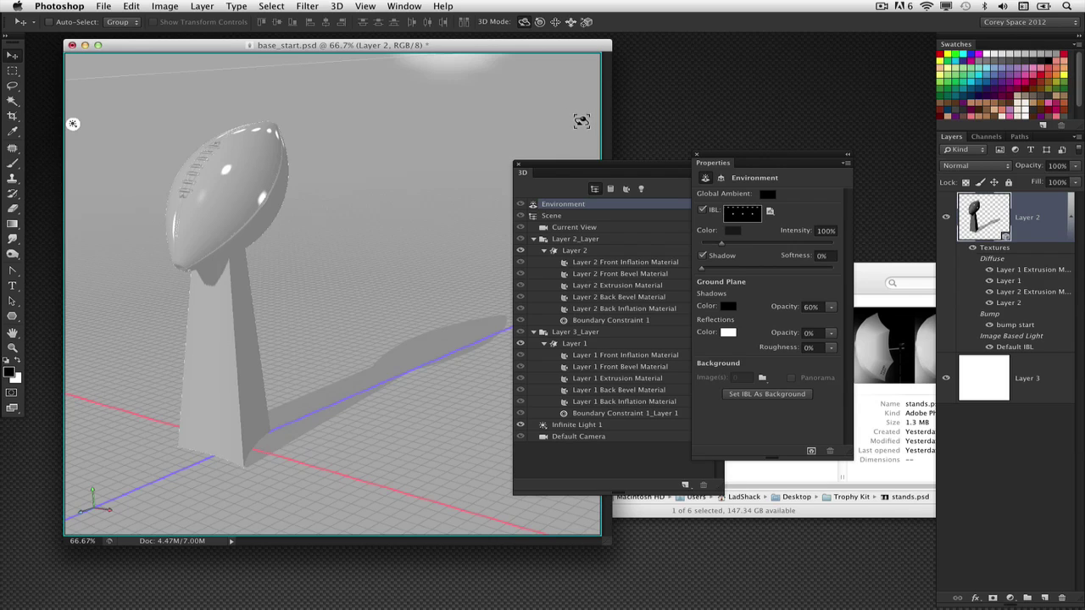
{"action": "left_click", "coordinate": [870, 285]}
{"action": "key", "text": "space"}
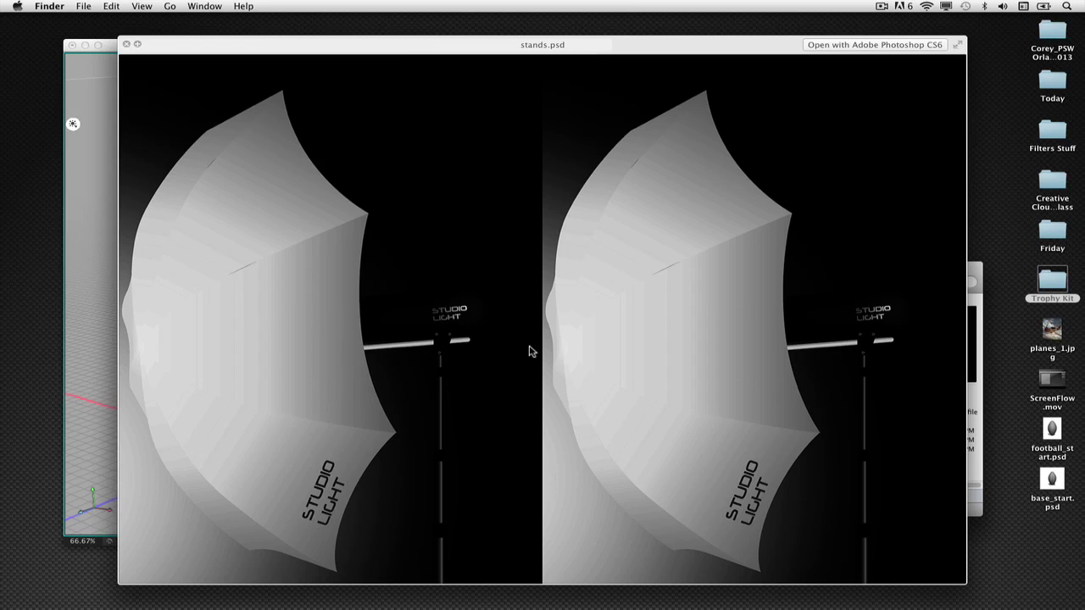
{"action": "key", "text": "space"}
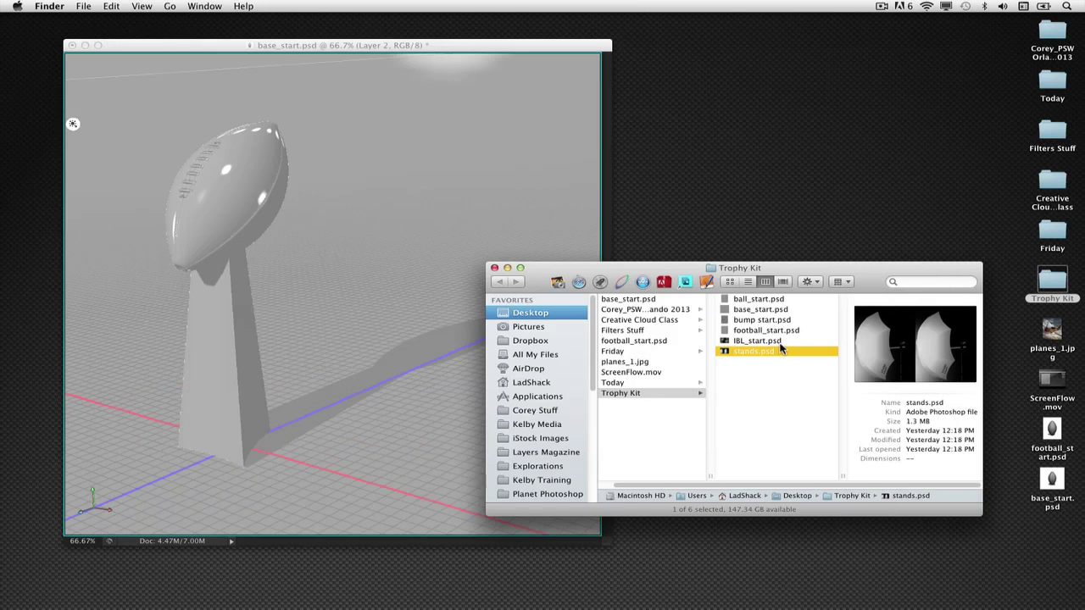
- Open IBL_start.psd from the Trophy Kit folder in Photoshop, examine the umbrella light image, and close it
{"action": "double_click", "coordinate": [780, 342]}
{"action": "left_click_drag", "start_coordinate": [573, 173], "coordinate": [702, 459]}
{"action": "left_click_drag", "start_coordinate": [748, 159], "coordinate": [871, 207]}
{"action": "left_click_drag", "start_coordinate": [542, 51], "coordinate": [624, 77]}
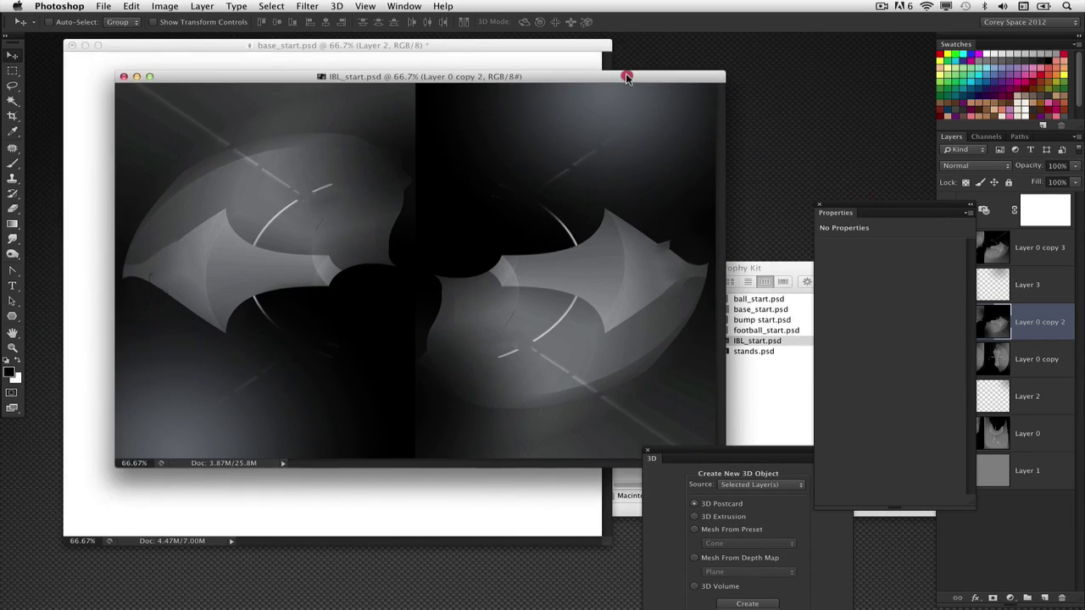
{"action": "left_click_drag", "start_coordinate": [876, 207], "coordinate": [854, 333]}
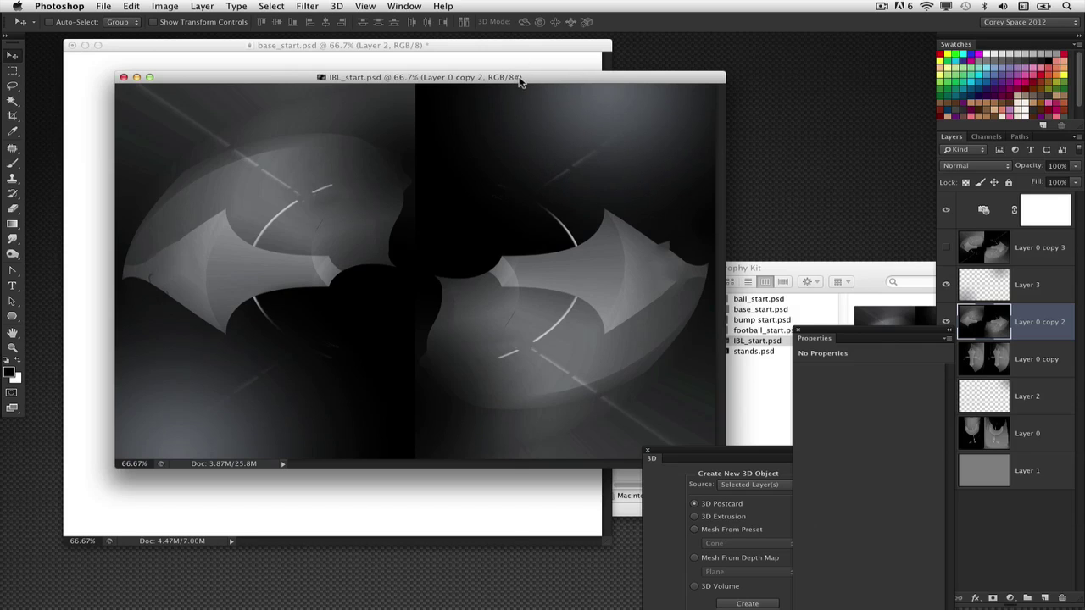
{"action": "key", "text": "super+w"}
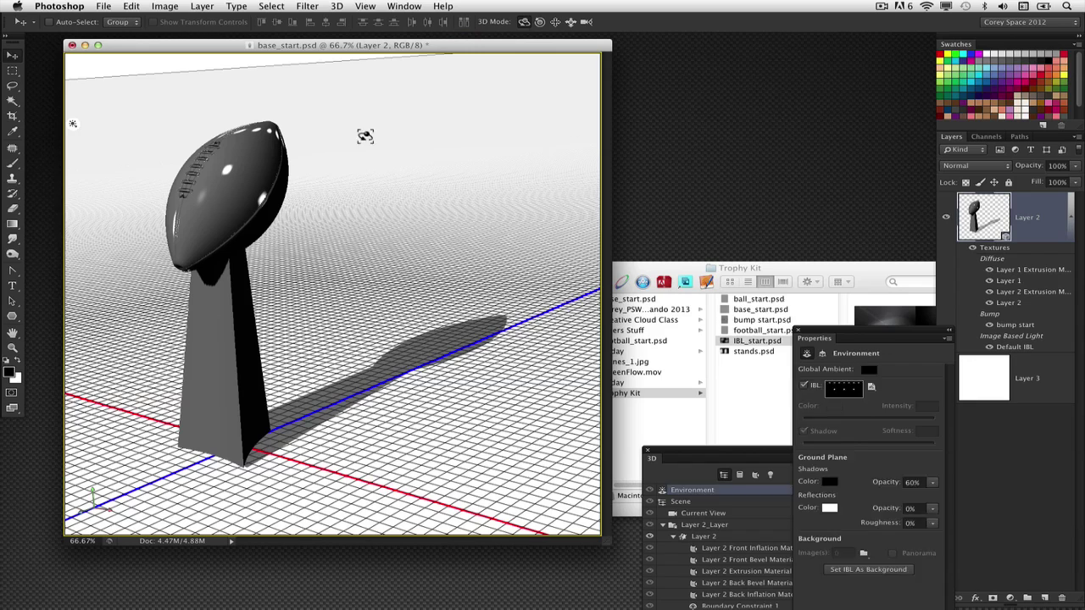
- Place the 3D and Properties panels back beside the trophy and select the scene's Environment
{"action": "left_click", "coordinate": [364, 134]}
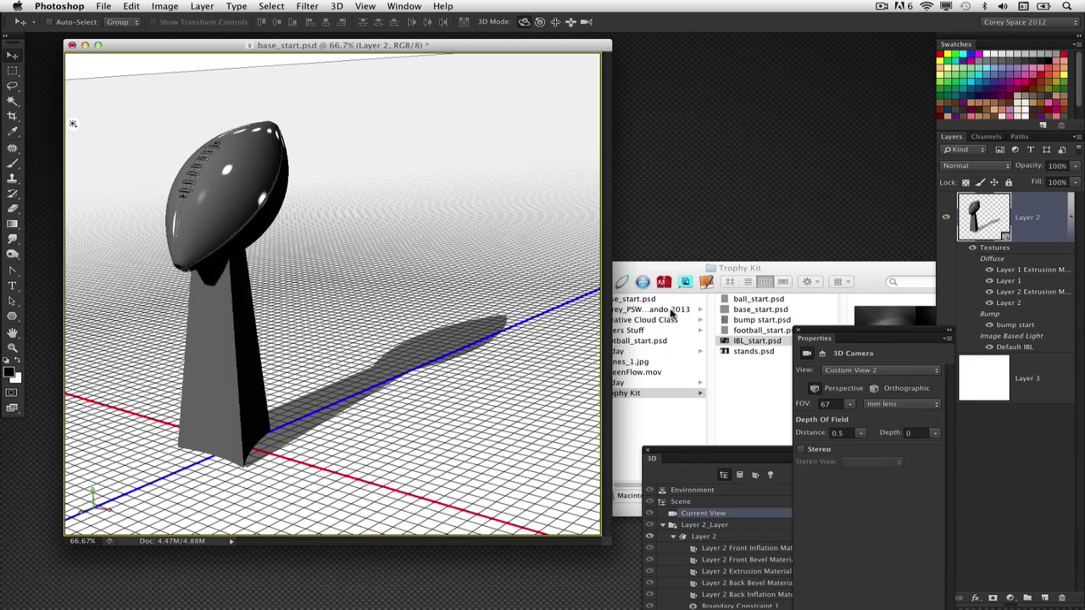
{"action": "left_click_drag", "start_coordinate": [708, 458], "coordinate": [400, 165]}
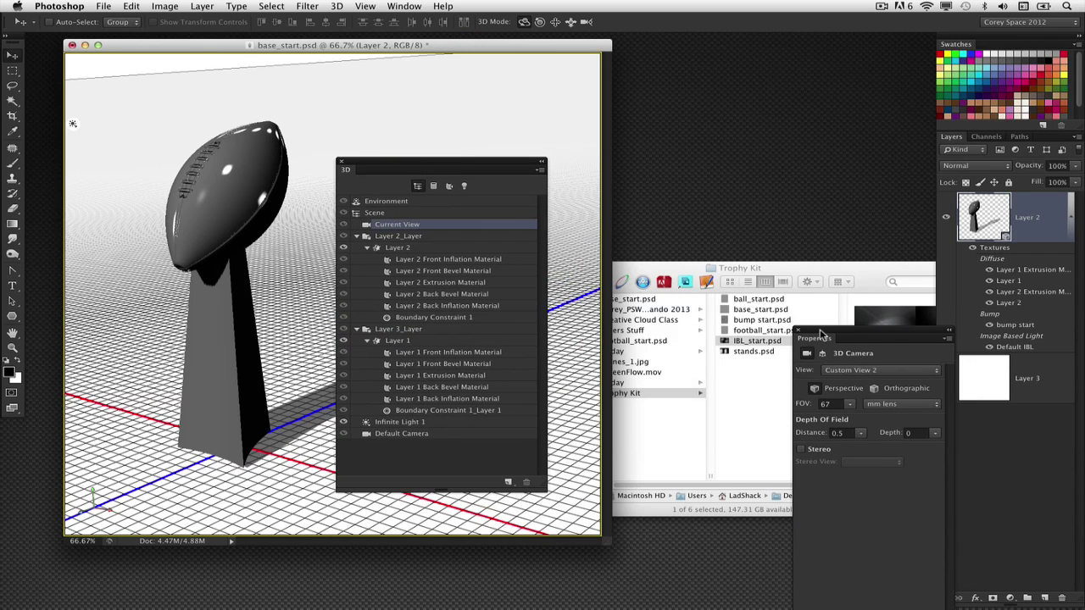
{"action": "left_click_drag", "start_coordinate": [820, 336], "coordinate": [670, 165]}
{"action": "left_click", "coordinate": [385, 201]}
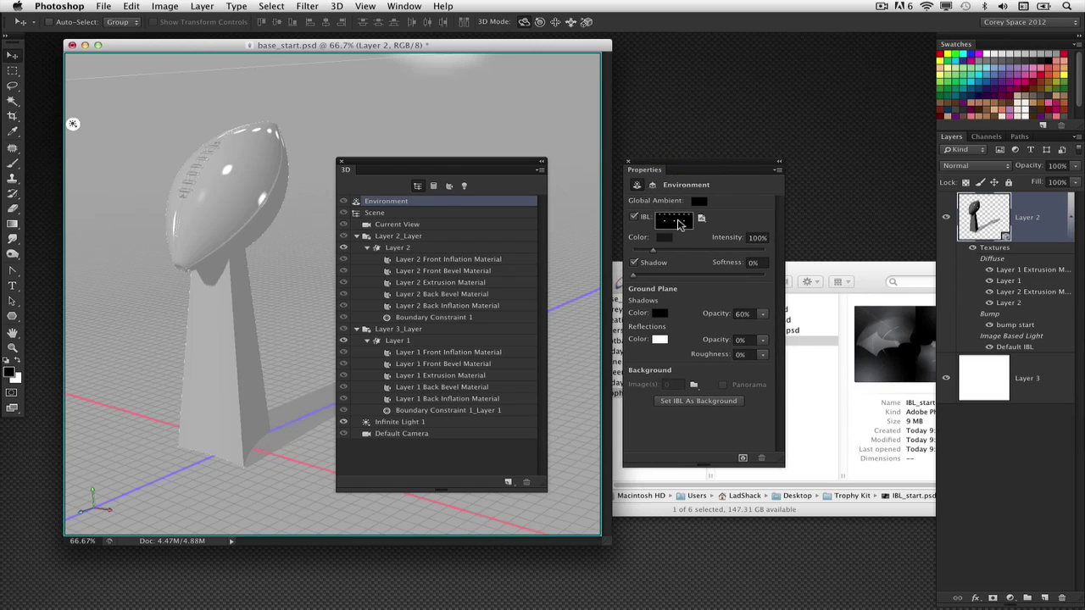
- Open the Environment's default IBL texture to examine its light pattern, and close it again
{"action": "left_click", "coordinate": [703, 220]}
{"action": "left_click", "coordinate": [752, 239]}
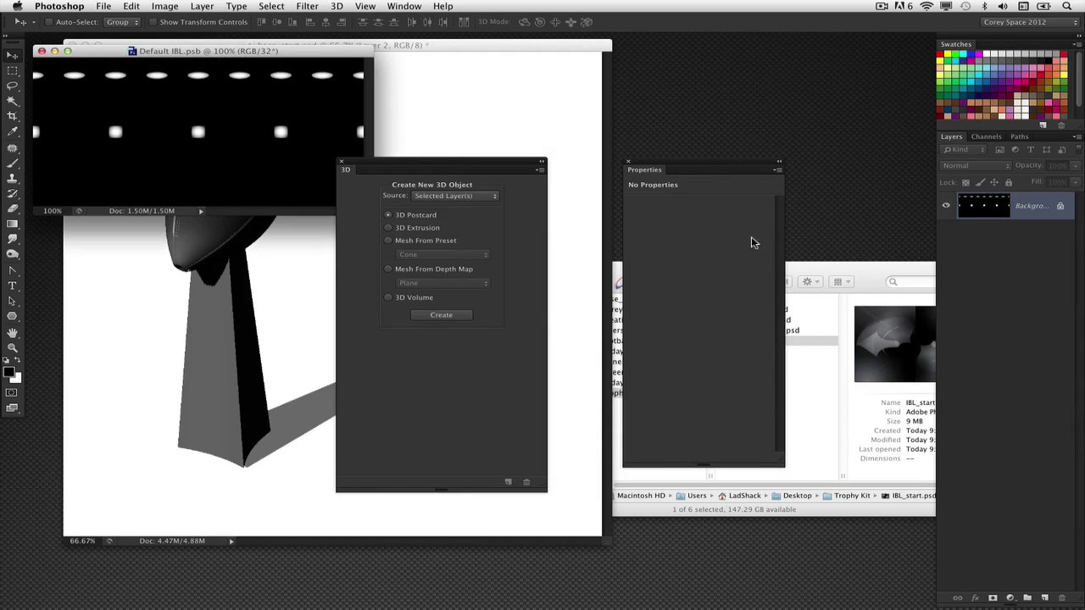
{"action": "left_click_drag", "start_coordinate": [447, 161], "coordinate": [543, 227]}
{"action": "left_click_drag", "start_coordinate": [341, 53], "coordinate": [611, 97]}
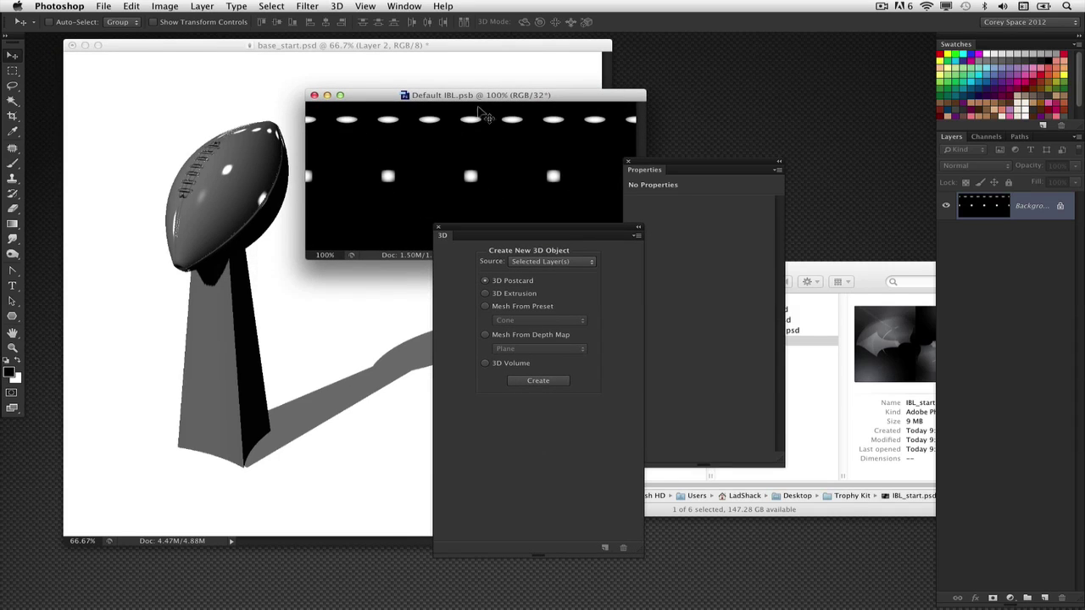
{"action": "left_click_drag", "start_coordinate": [469, 95], "coordinate": [438, 96]}
{"action": "left_click", "coordinate": [283, 94]}
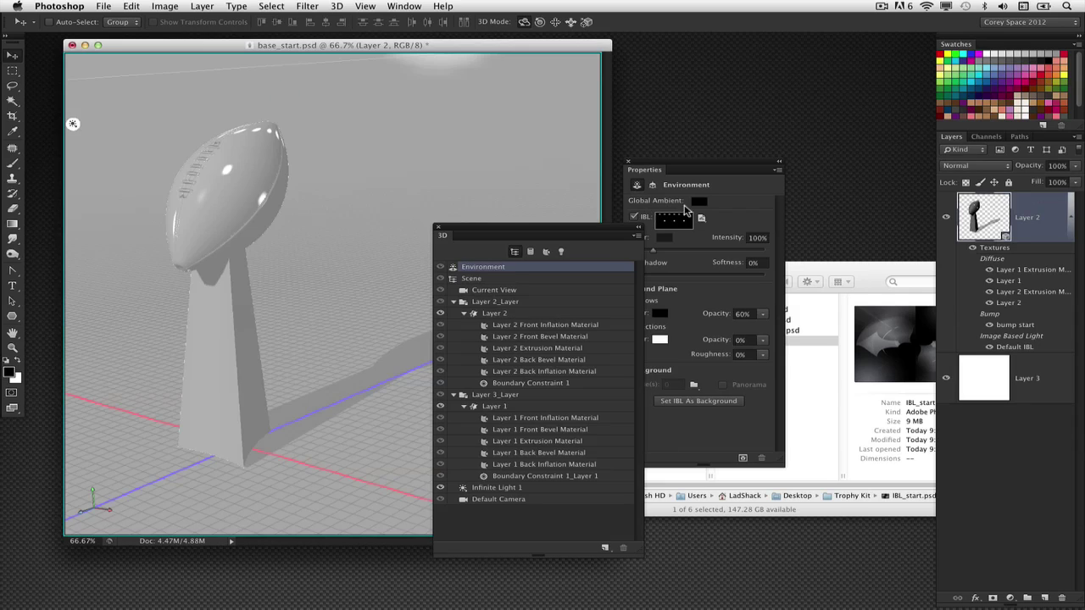
- Replace the Environment's IBL texture with IBL_start.psd from the Trophy Kit folder
{"action": "left_click", "coordinate": [700, 219]}
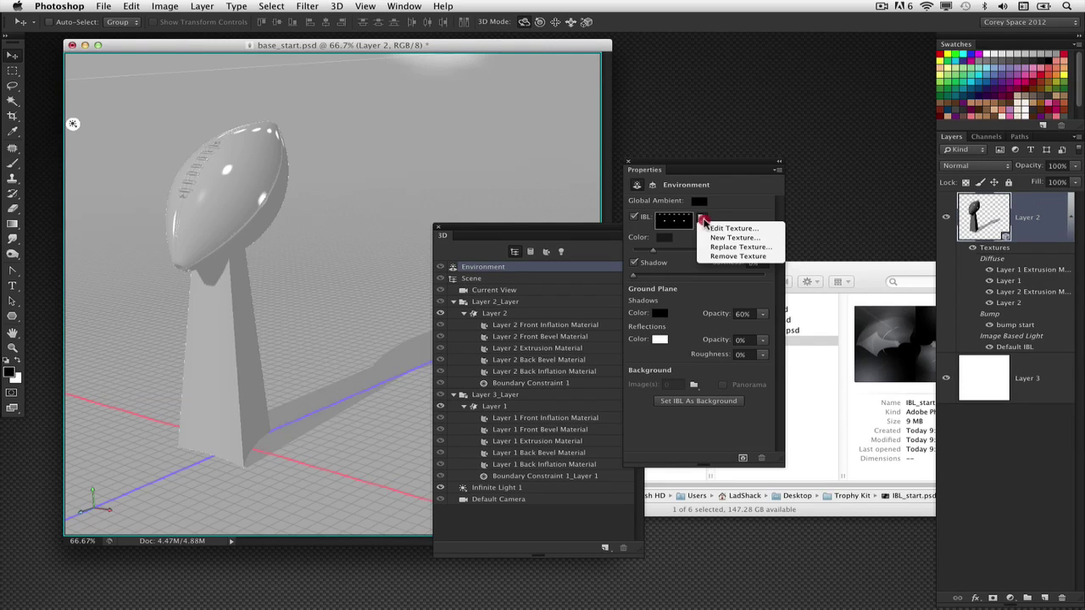
{"action": "left_click", "coordinate": [756, 247]}
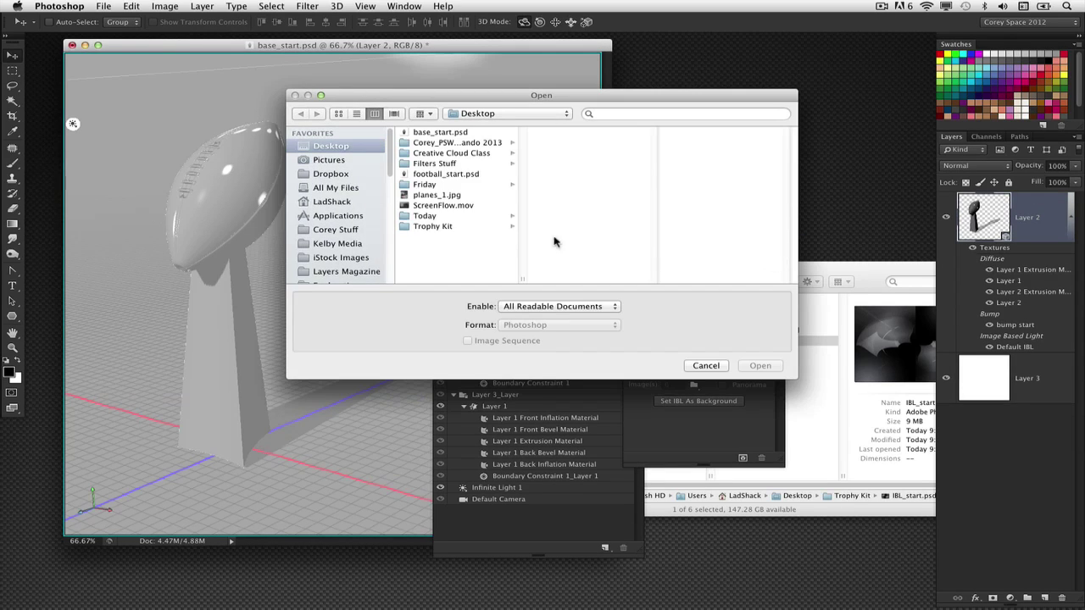
{"action": "left_click", "coordinate": [462, 229]}
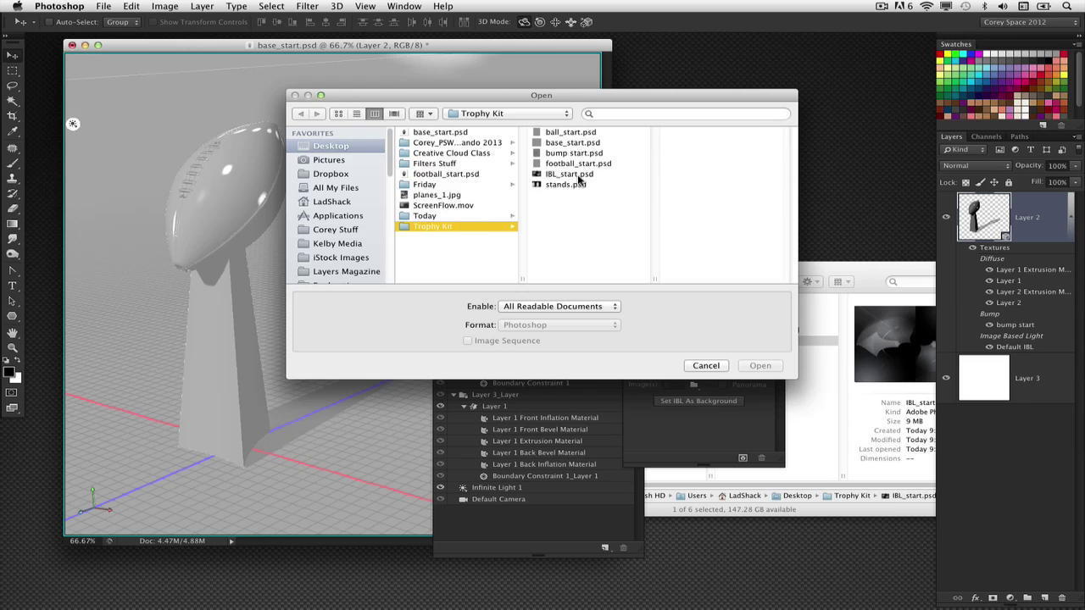
{"action": "left_click", "coordinate": [580, 176]}
{"action": "left_click", "coordinate": [765, 365]}
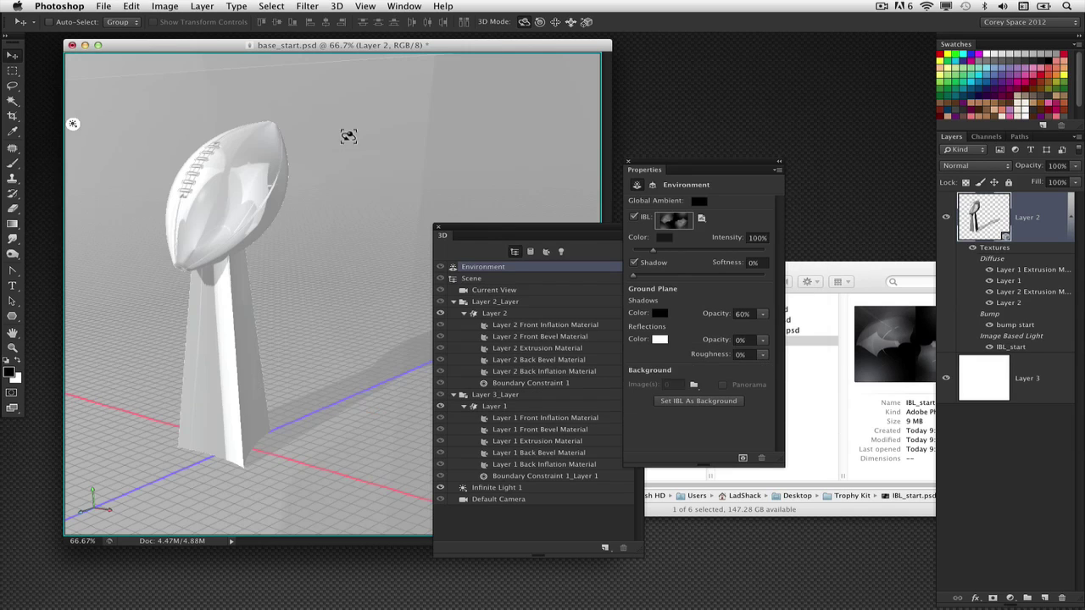
- Rotate the Environment's IBL_start light to reposition the umbrella reflections on the football and column
{"action": "left_click", "coordinate": [348, 136]}
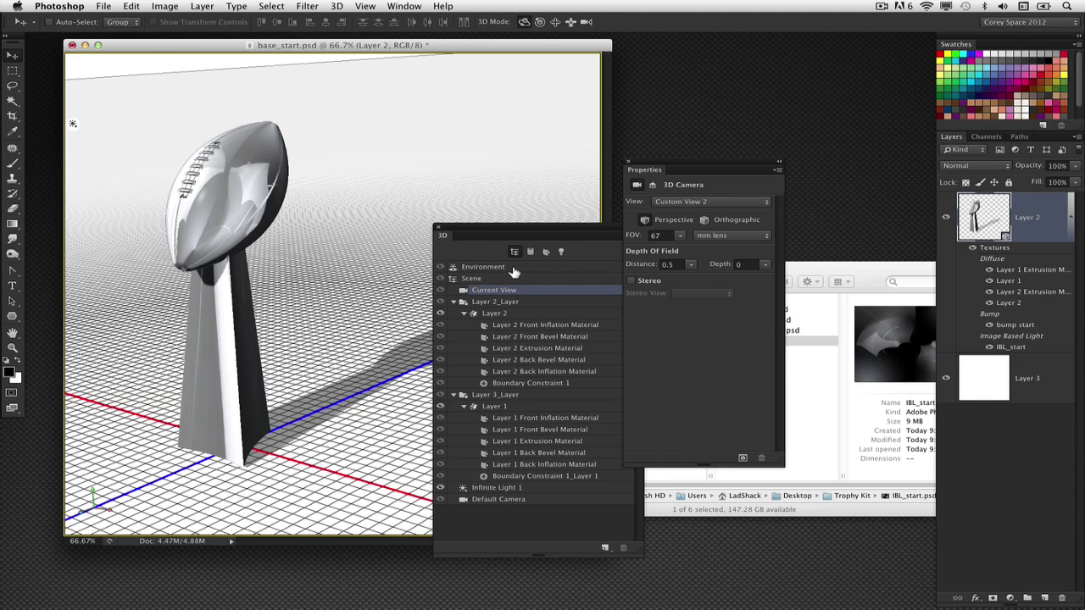
{"action": "left_click", "coordinate": [485, 267]}
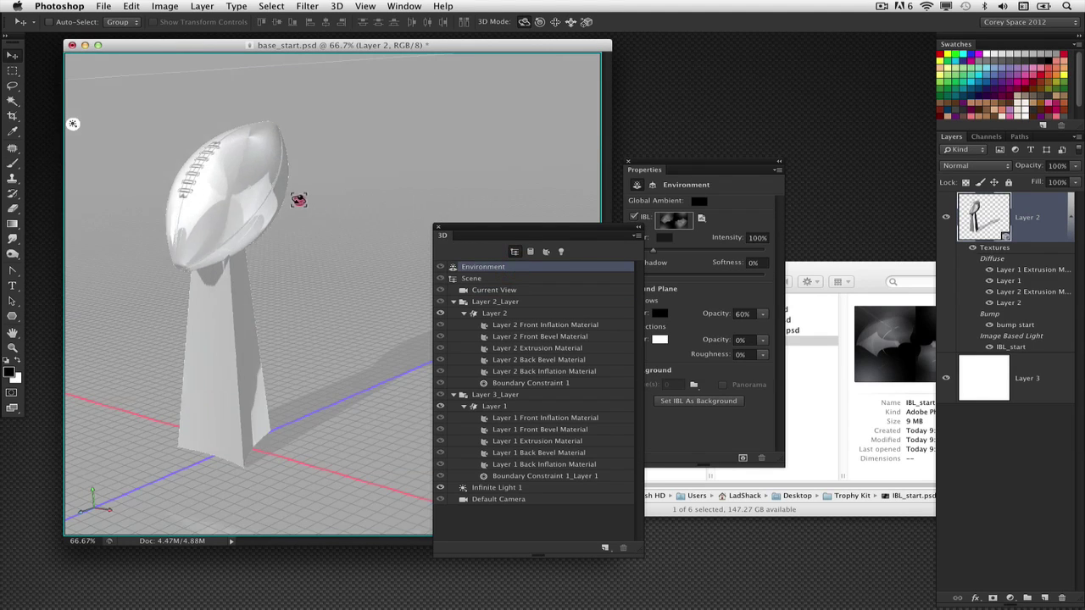
{"action": "mouse_move", "coordinate": [299, 200]}
{"action": "left_mouse_down"}
{"action": "mouse_move", "coordinate": [237, 249]}
{"action": "mouse_move", "coordinate": [237, 237]}
{"action": "mouse_move", "coordinate": [352, 266]}
{"action": "left_mouse_up"}
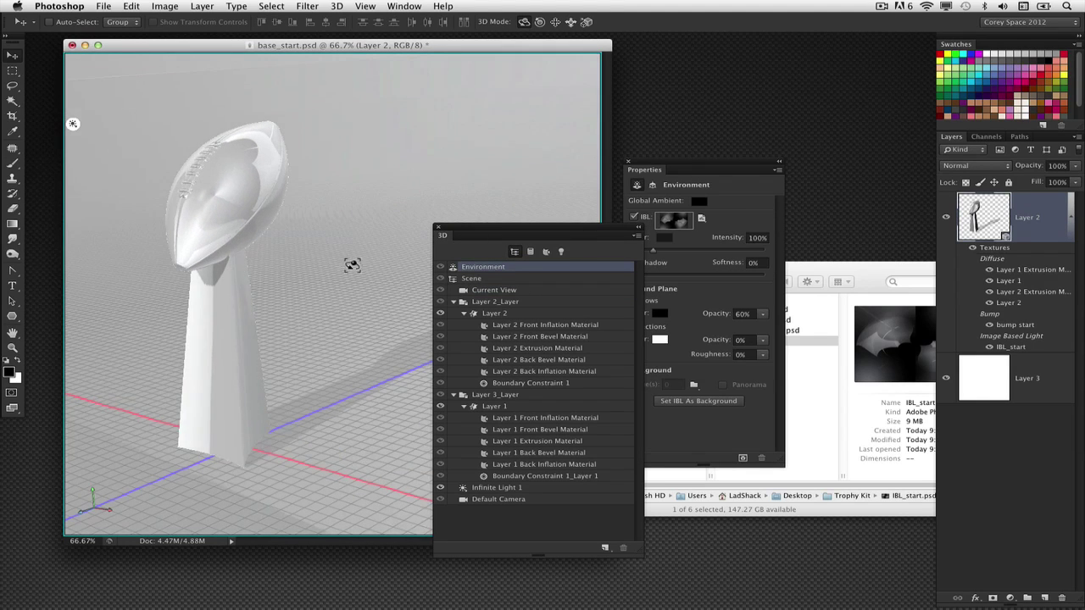
{"action": "left_click_drag", "start_coordinate": [486, 226], "coordinate": [427, 206]}
{"action": "left_click_drag", "start_coordinate": [670, 164], "coordinate": [742, 193]}
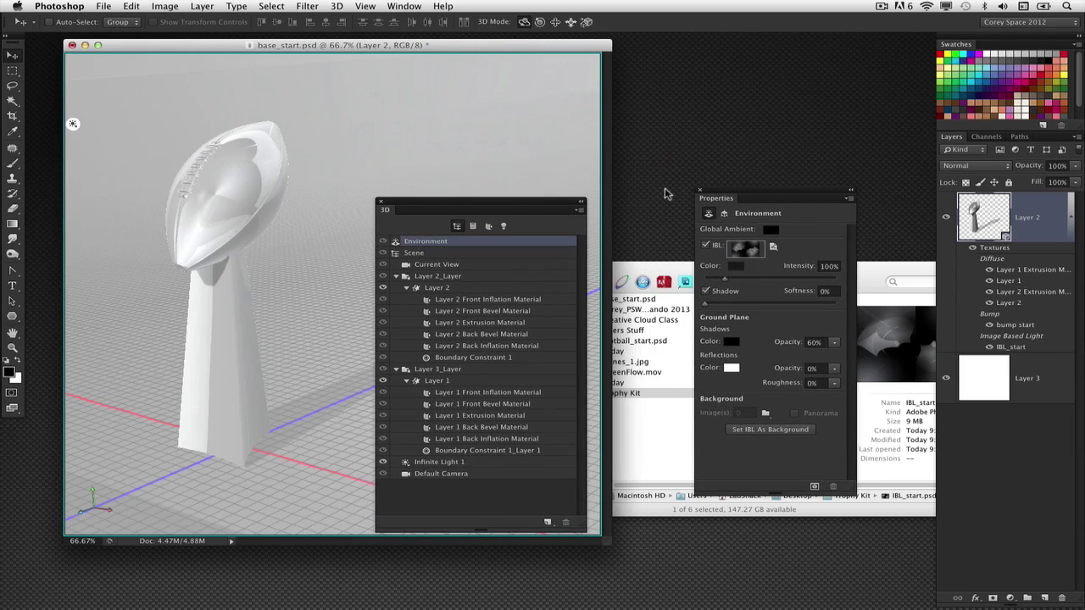
{"action": "left_click_drag", "start_coordinate": [532, 204], "coordinate": [638, 187]}
{"action": "mouse_move", "coordinate": [341, 225]}
{"action": "left_mouse_down"}
{"action": "mouse_move", "coordinate": [277, 235]}
{"action": "mouse_move", "coordinate": [368, 242]}
{"action": "mouse_move", "coordinate": [354, 235]}
{"action": "mouse_move", "coordinate": [350, 246]}
{"action": "left_mouse_up"}
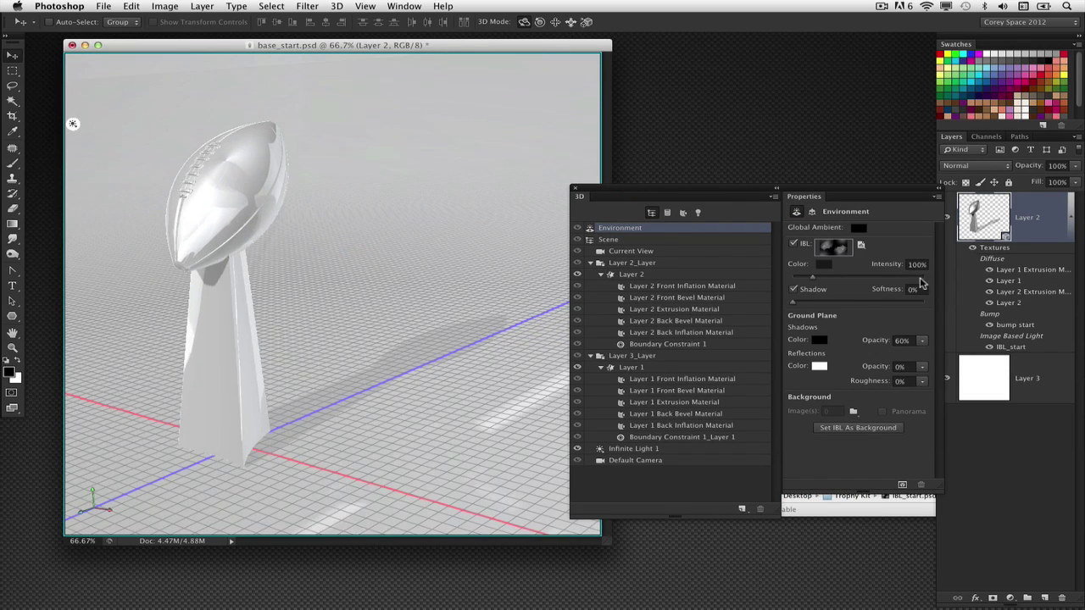
- Select the white backdrop Layer 3 to examine the trophy's reflections without the 3D grid, moving the panels clear of it
{"action": "left_click", "coordinate": [976, 371]}
{"action": "key", "text": "super+equal"}
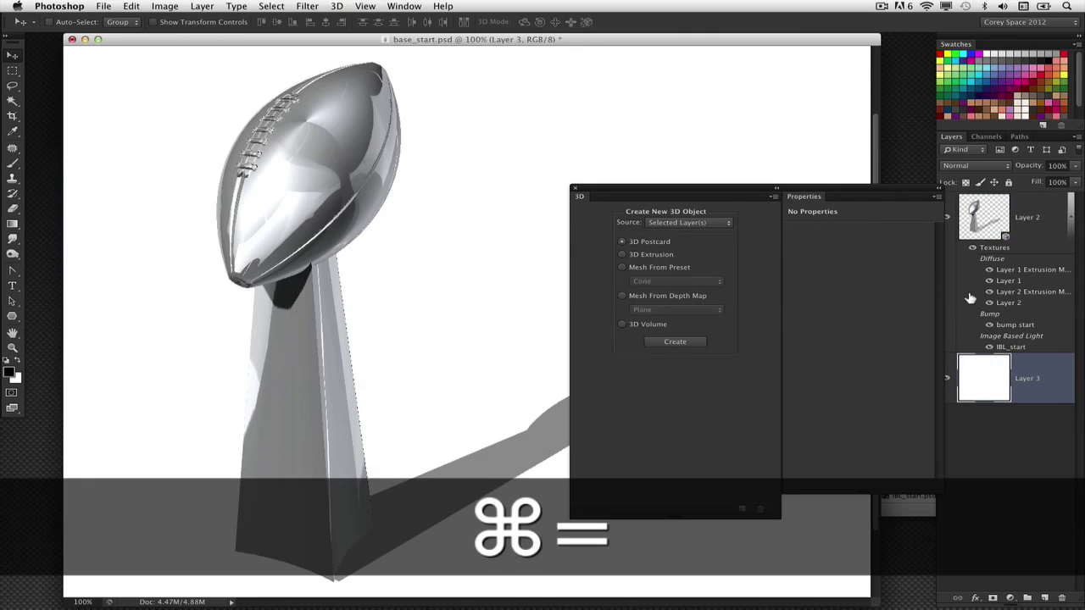
{"action": "left_click_drag", "start_coordinate": [617, 188], "coordinate": [537, 185]}
{"action": "key", "text": "super+minus"}
{"action": "left_click_drag", "start_coordinate": [805, 273], "coordinate": [823, 170]}
{"action": "left_click_drag", "start_coordinate": [587, 187], "coordinate": [529, 185]}
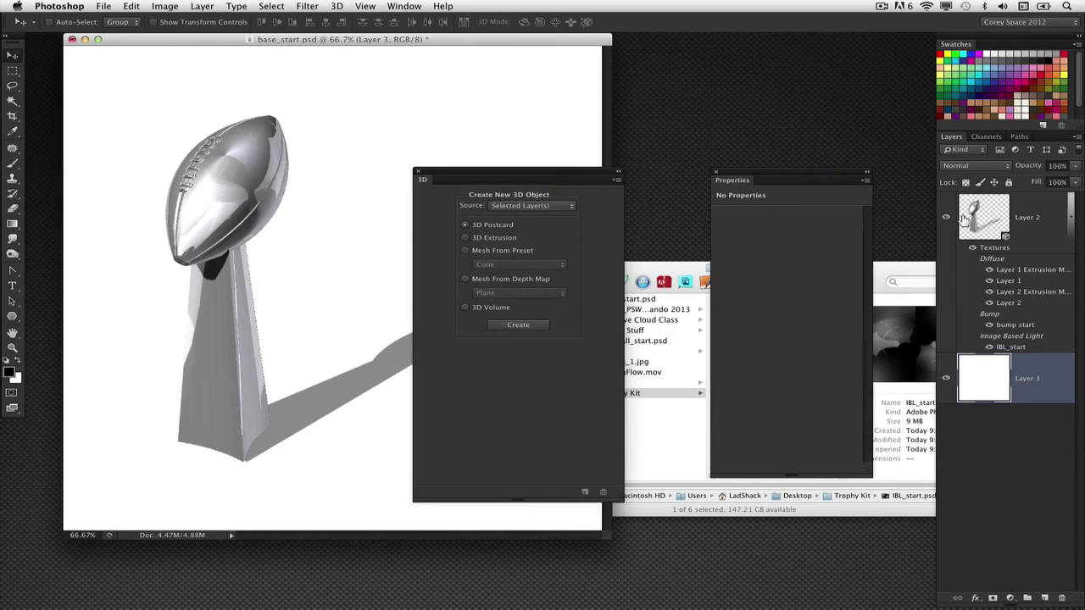
- Hide Infinite Light 1 on the 3D trophy's Layer 2 and add a new point light to the scene
{"action": "left_click", "coordinate": [965, 217]}
{"action": "left_click", "coordinate": [539, 195]}
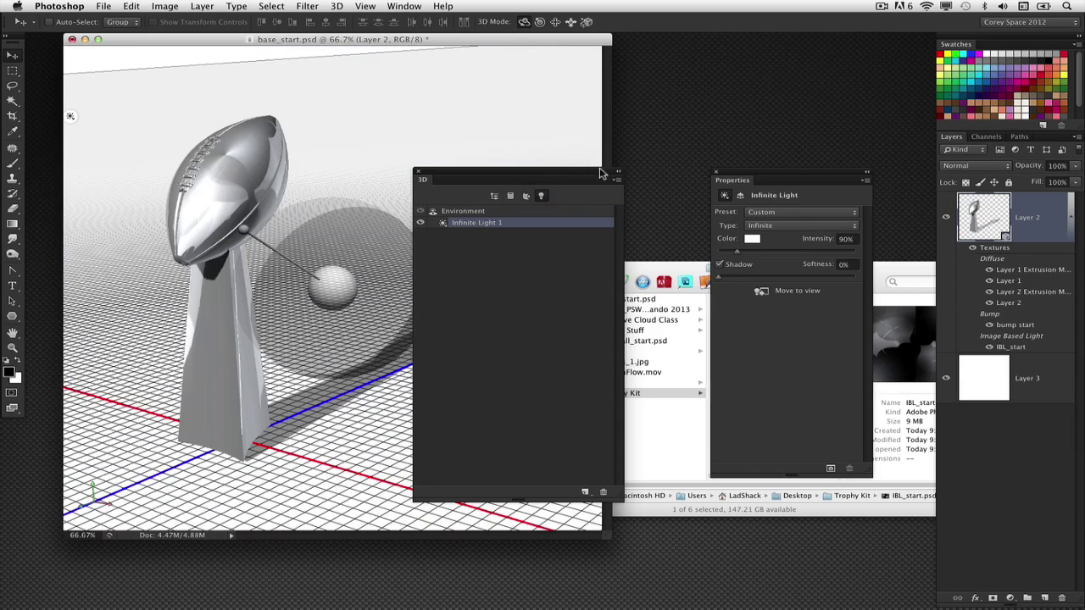
{"action": "left_click_drag", "start_coordinate": [557, 177], "coordinate": [599, 170]}
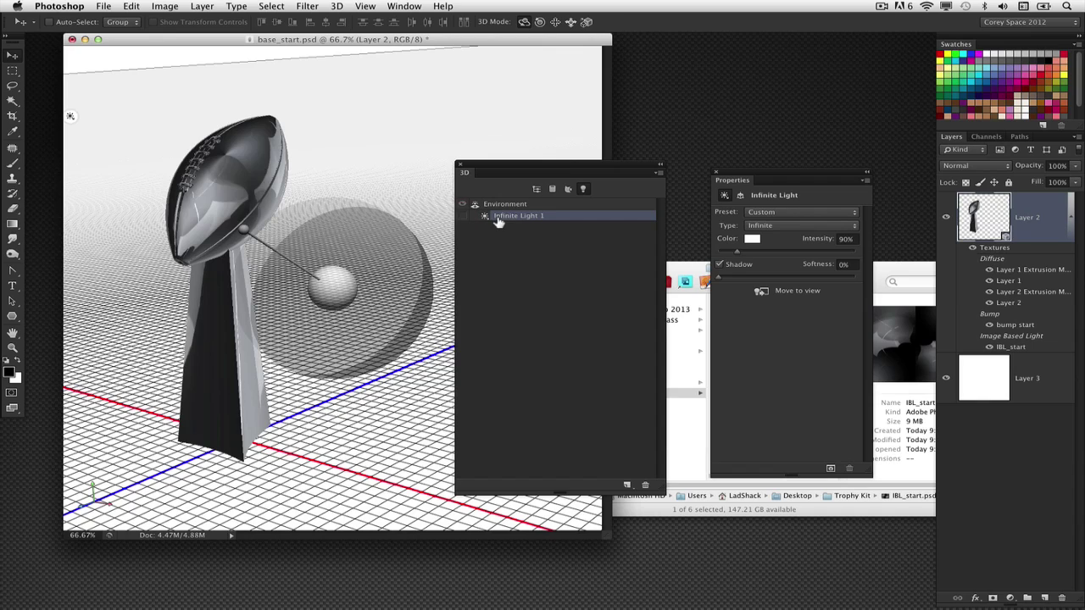
{"action": "left_click_drag", "start_coordinate": [520, 169], "coordinate": [571, 177]}
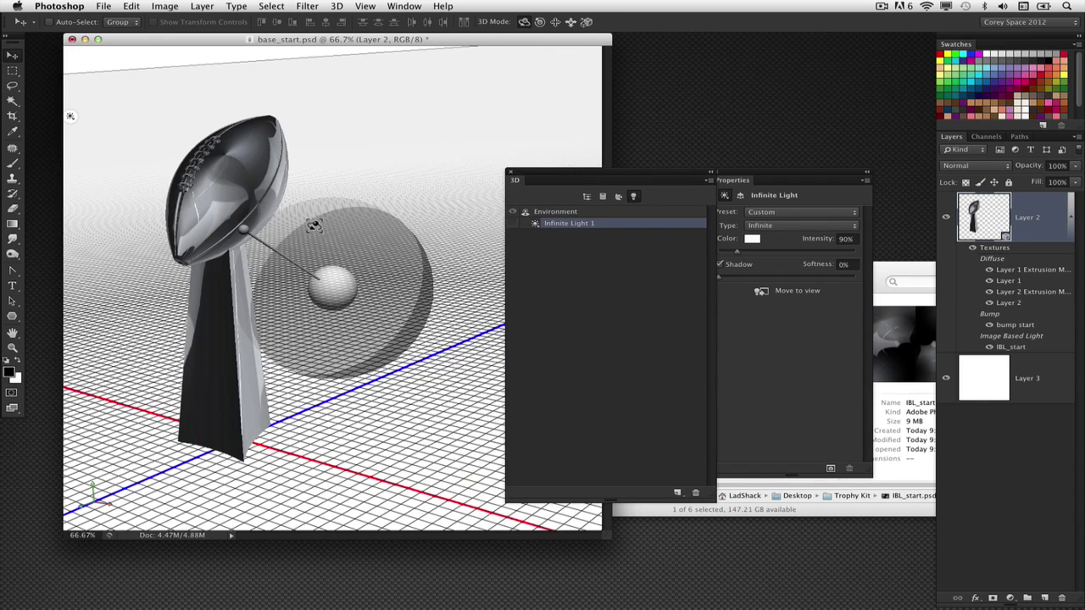
{"action": "left_click_drag", "start_coordinate": [667, 498], "coordinate": [754, 516]}
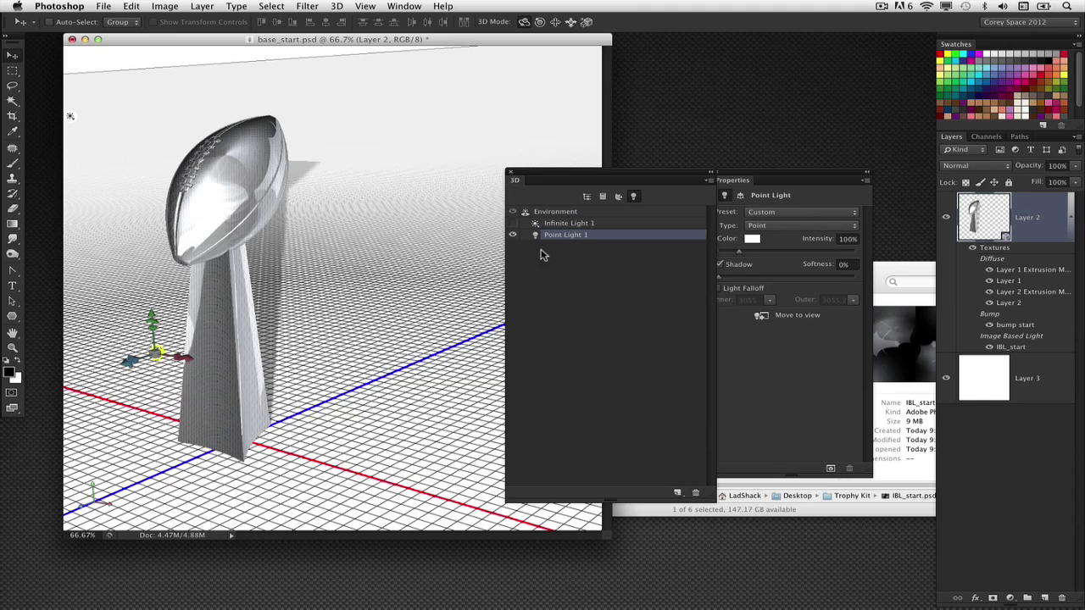
{"action": "left_click_drag", "start_coordinate": [531, 172], "coordinate": [684, 200]}
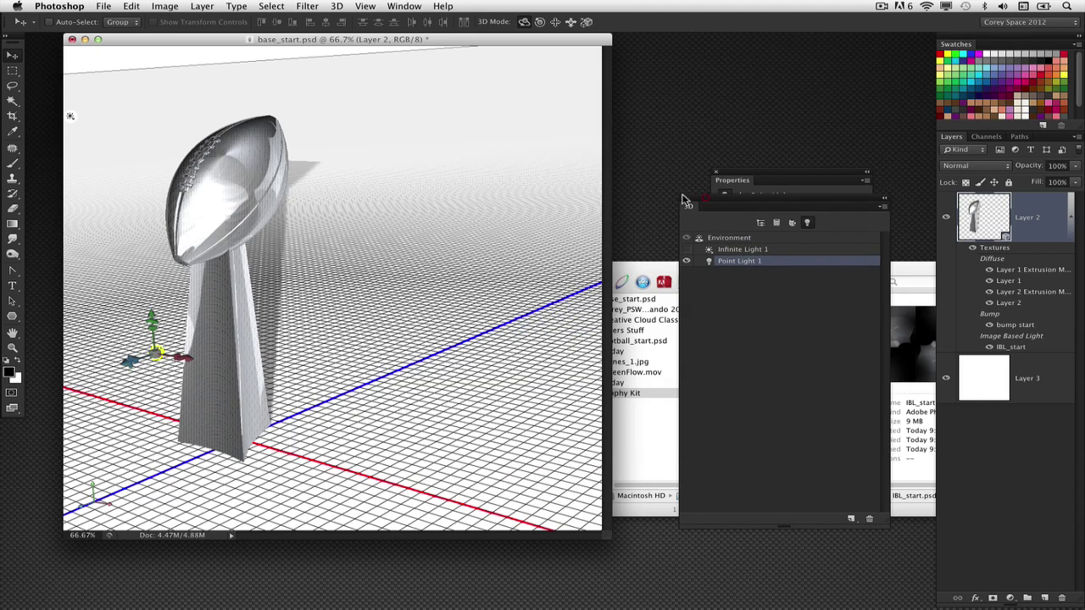
- Pan the Current View so the trophy sits near the centre of the canvas
{"action": "left_click", "coordinate": [760, 224]}
{"action": "left_click", "coordinate": [756, 262]}
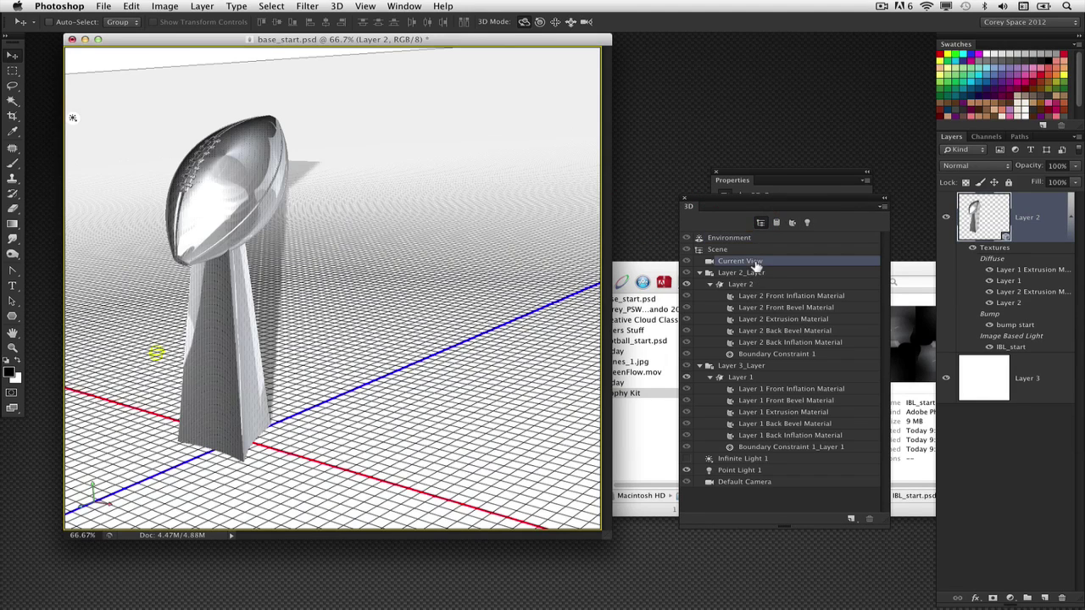
{"action": "left_click", "coordinate": [554, 21]}
{"action": "left_click_drag", "start_coordinate": [447, 160], "coordinate": [537, 150]}
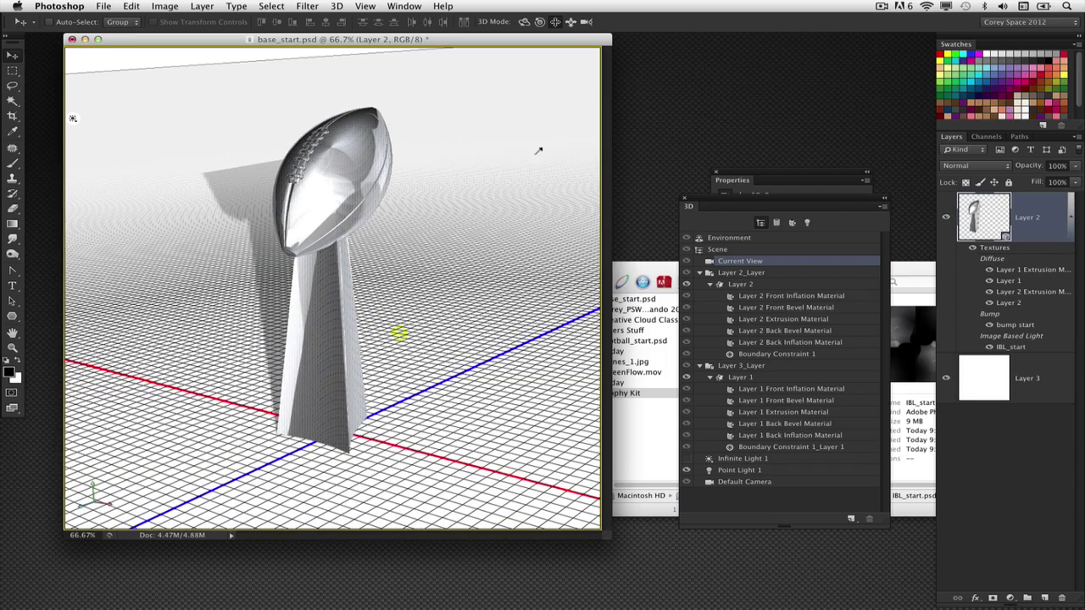
- Position Point Light 1 just above the football, toggling its visibility to compare its effect on the chrome
{"action": "left_click", "coordinate": [807, 222]}
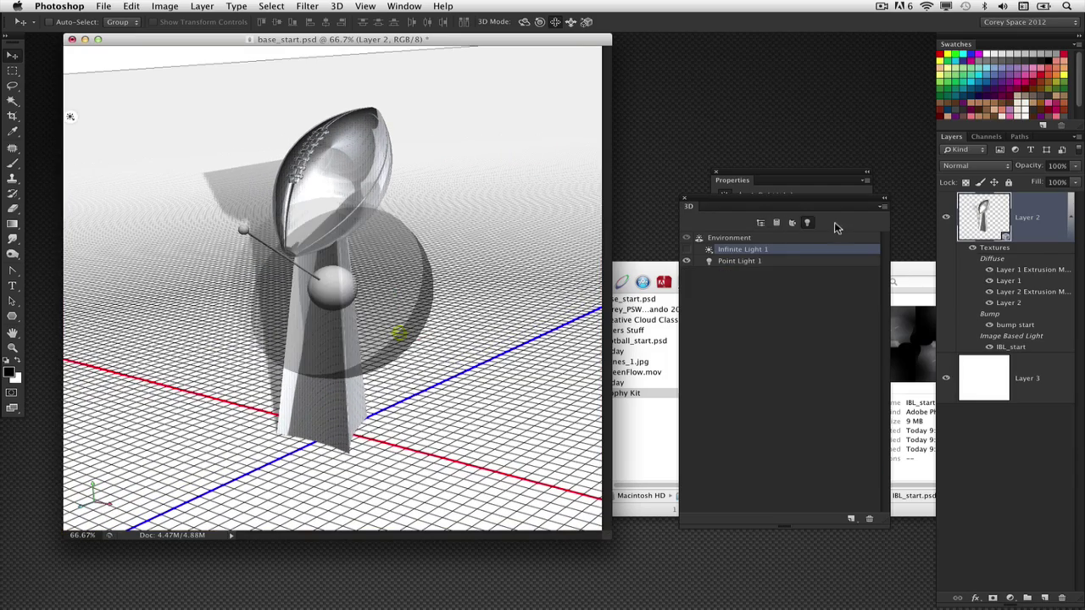
{"action": "left_click", "coordinate": [748, 262]}
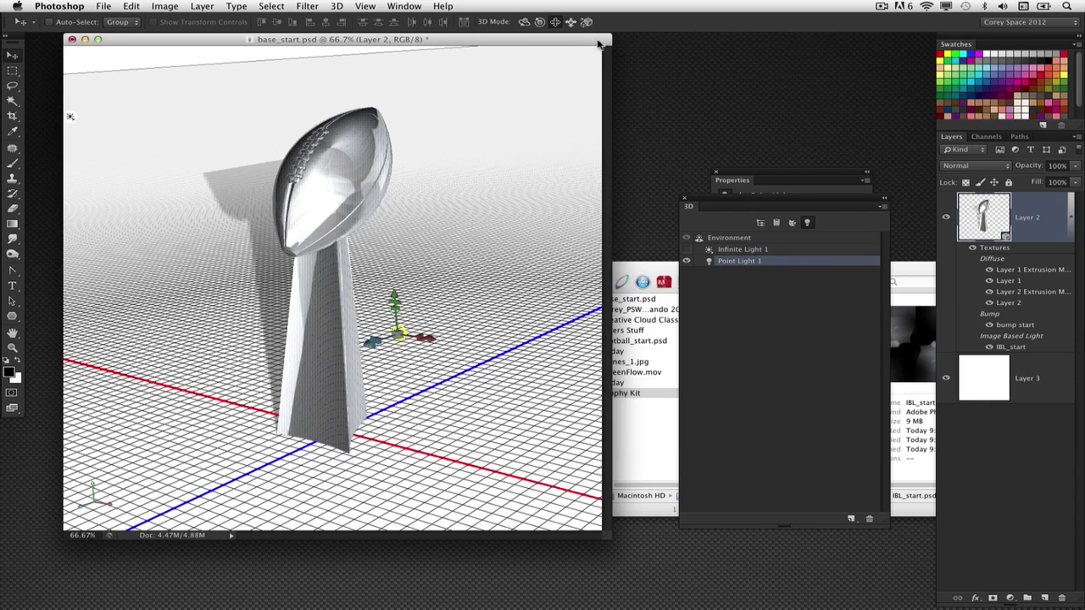
{"action": "left_click", "coordinate": [571, 22]}
{"action": "mouse_move", "coordinate": [486, 353]}
{"action": "left_mouse_down"}
{"action": "mouse_move", "coordinate": [471, 194]}
{"action": "mouse_move", "coordinate": [509, 102]}
{"action": "left_mouse_up"}
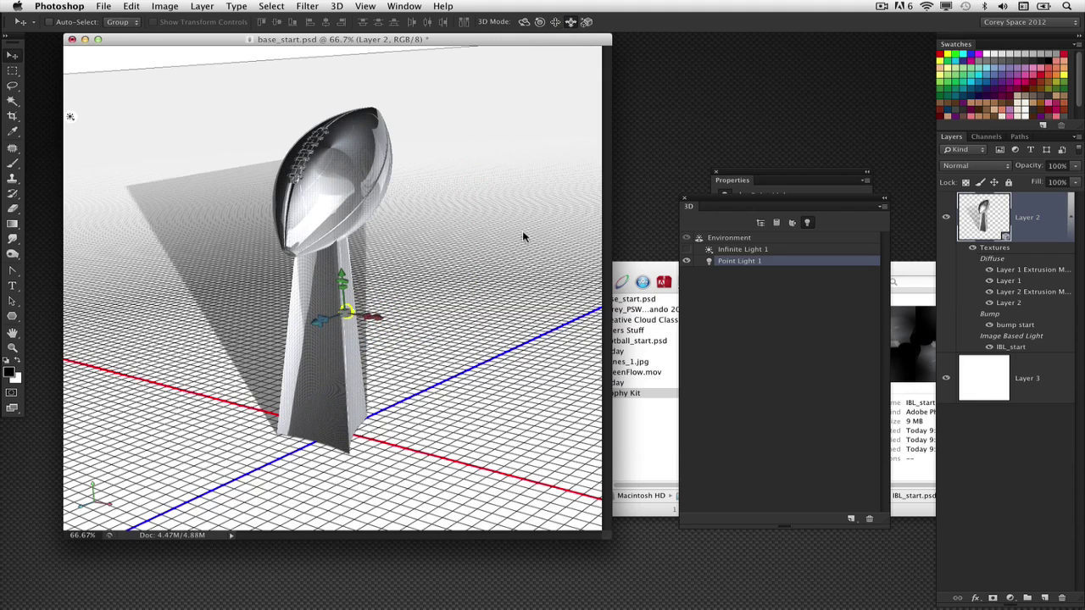
{"action": "left_click_drag", "start_coordinate": [454, 217], "coordinate": [403, 201]}
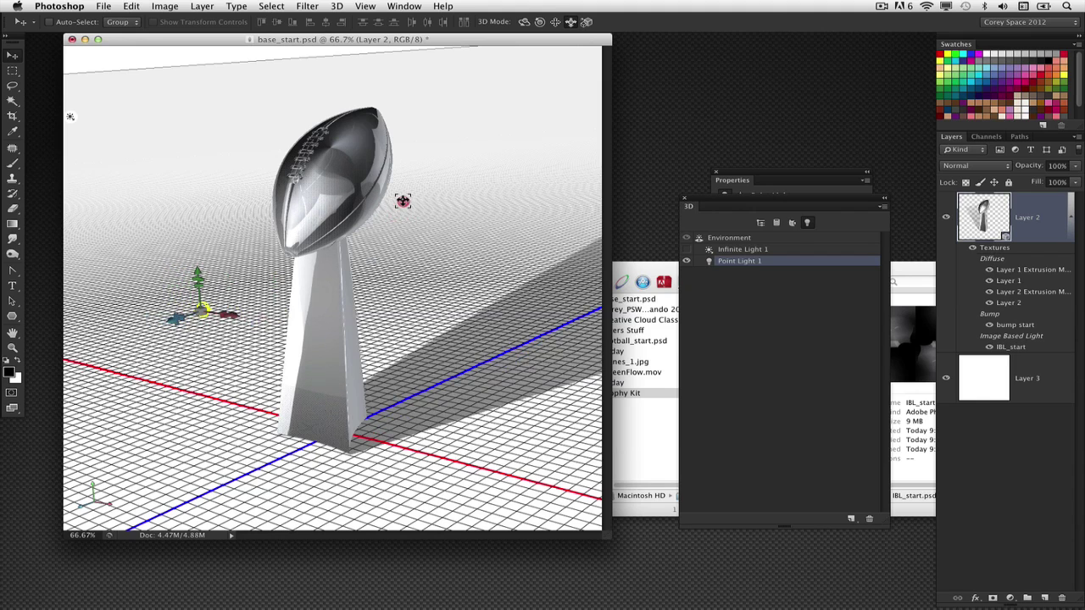
{"action": "left_click_drag", "start_coordinate": [509, 173], "coordinate": [511, 145]}
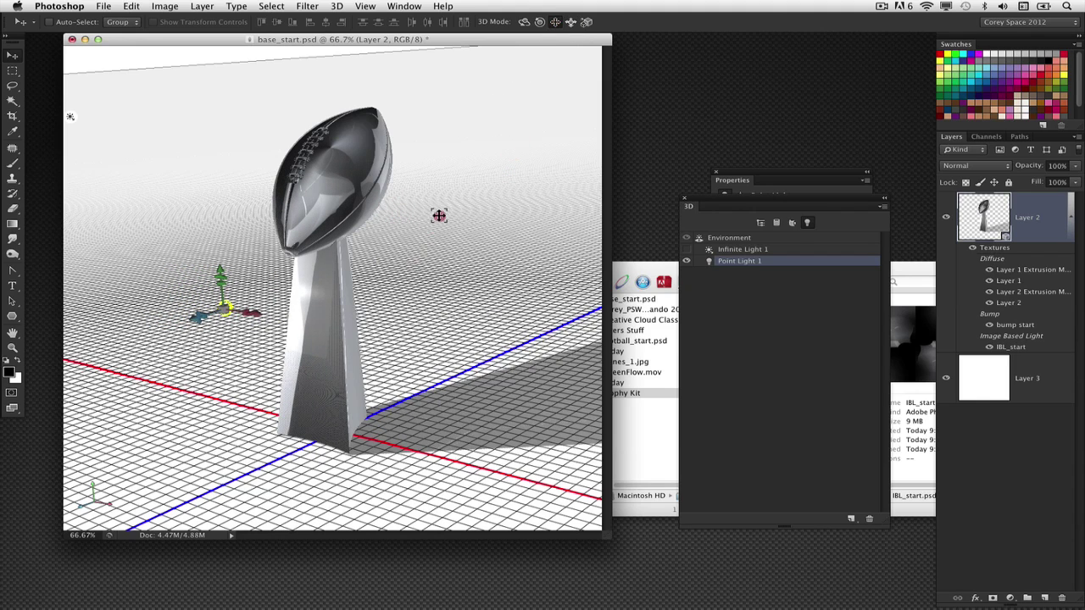
{"action": "mouse_move", "coordinate": [438, 212]}
{"action": "left_mouse_down"}
{"action": "mouse_move", "coordinate": [518, 101]}
{"action": "mouse_move", "coordinate": [548, 36]}
{"action": "mouse_move", "coordinate": [528, 141]}
{"action": "mouse_move", "coordinate": [548, 157]}
{"action": "mouse_move", "coordinate": [561, 77]}
{"action": "mouse_move", "coordinate": [385, 142]}
{"action": "left_mouse_up"}
{"action": "left_click", "coordinate": [570, 21]}
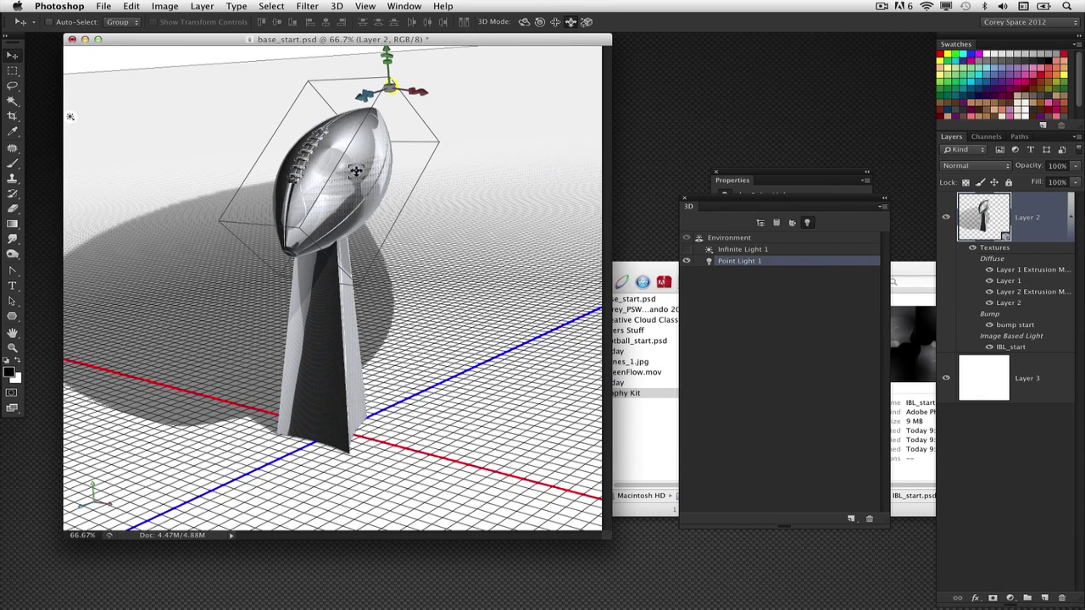
{"action": "left_click", "coordinate": [686, 261]}
{"action": "left_click", "coordinate": [686, 261]}
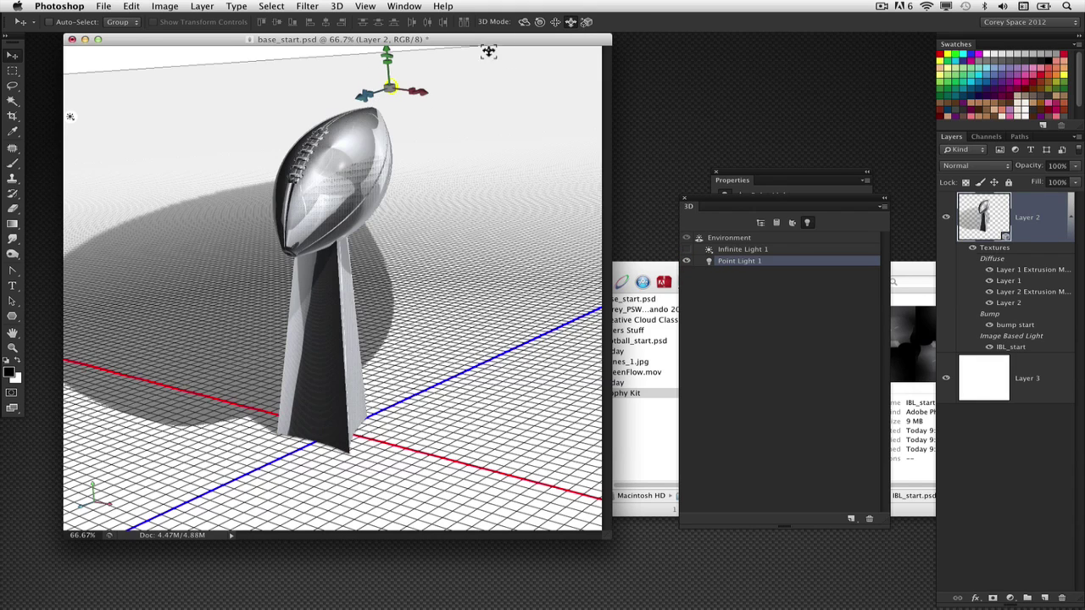
{"action": "left_click_drag", "start_coordinate": [528, 106], "coordinate": [530, 115]}
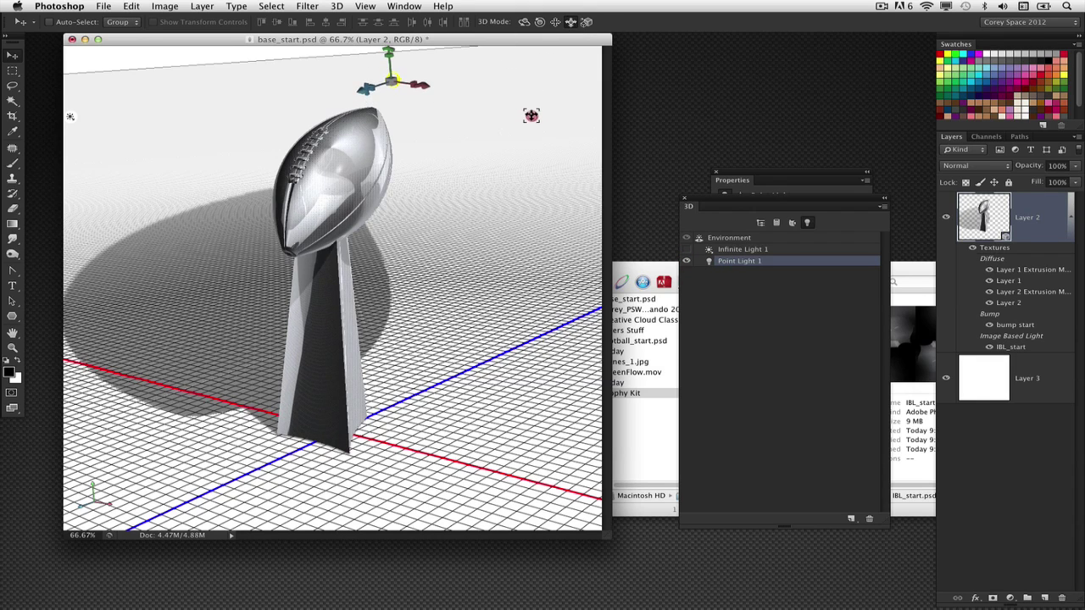
- Turn off the shadow of Point Light 1, arranging the 3D and Properties panels clear of the trophy
{"action": "left_click_drag", "start_coordinate": [720, 204], "coordinate": [612, 193]}
{"action": "left_click_drag", "start_coordinate": [708, 200], "coordinate": [629, 196]}
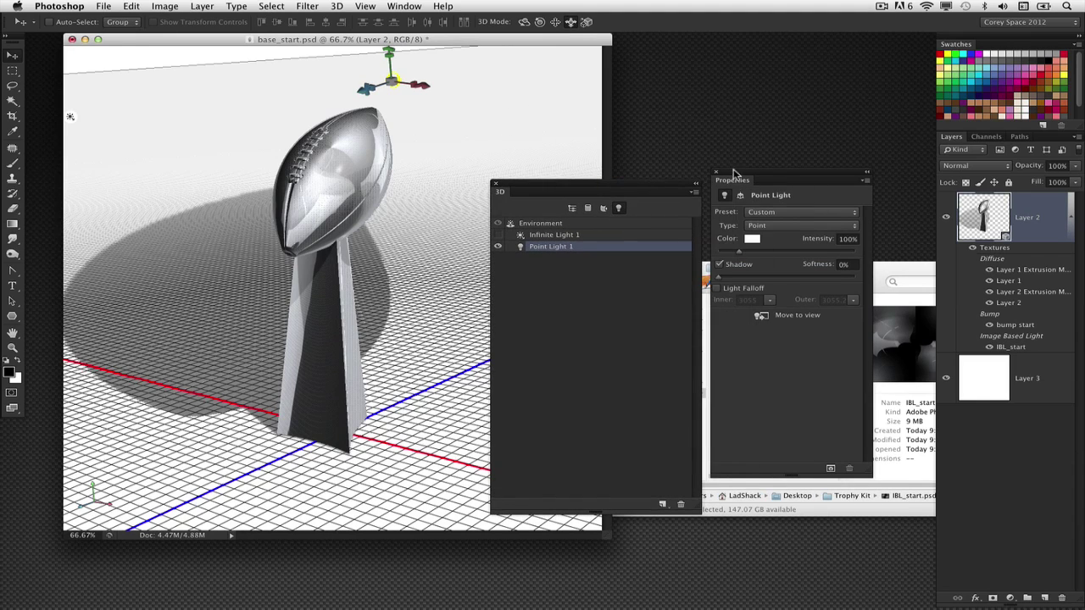
{"action": "left_click_drag", "start_coordinate": [745, 176], "coordinate": [774, 197]}
{"action": "left_click_drag", "start_coordinate": [662, 187], "coordinate": [668, 186]}
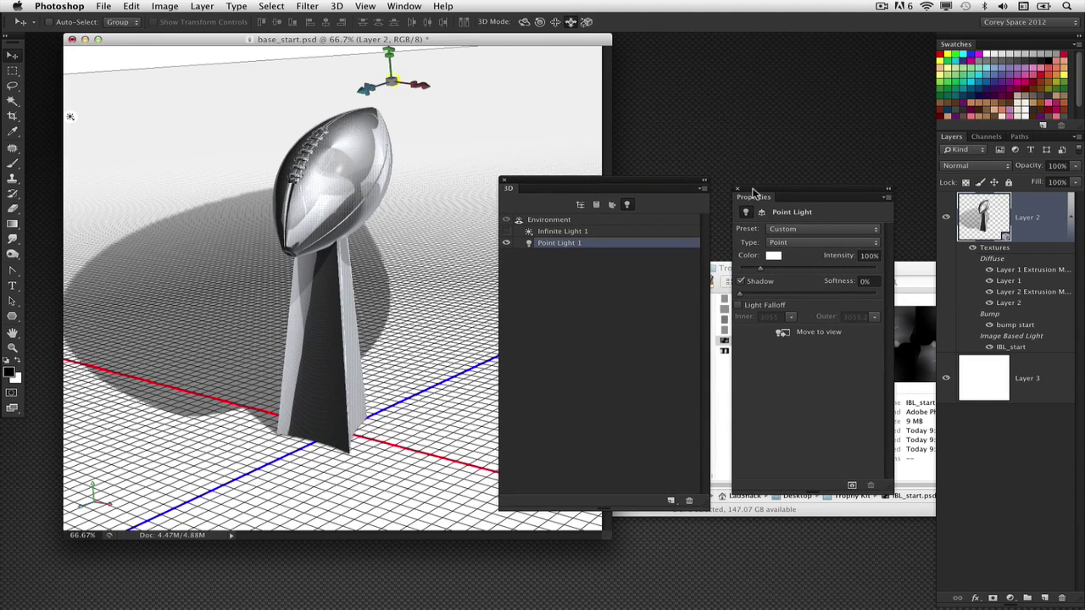
{"action": "left_click_drag", "start_coordinate": [753, 193], "coordinate": [762, 183]}
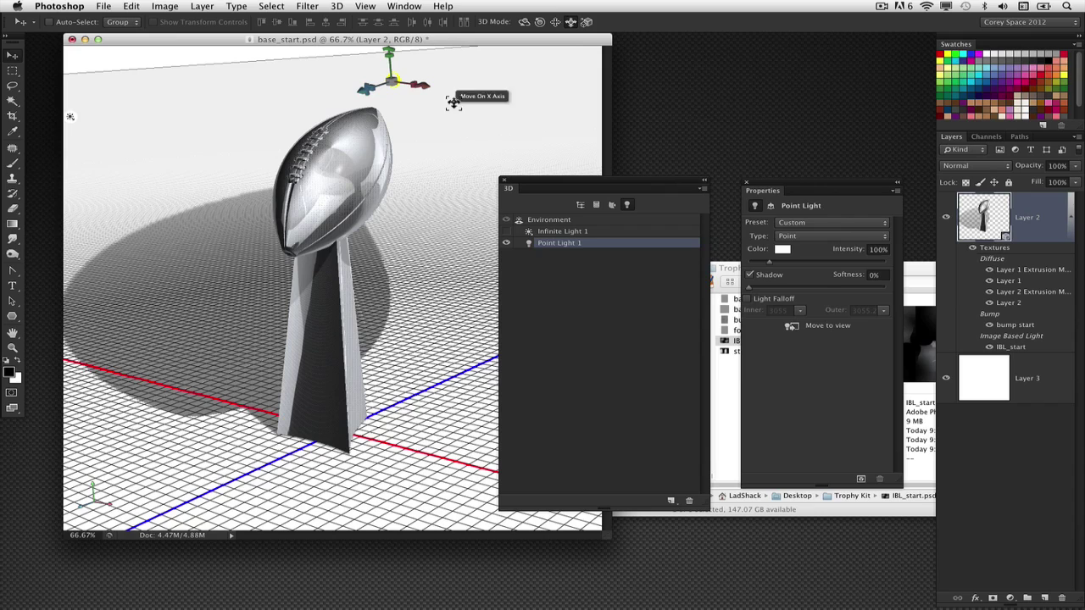
{"action": "left_click_drag", "start_coordinate": [766, 185], "coordinate": [773, 186]}
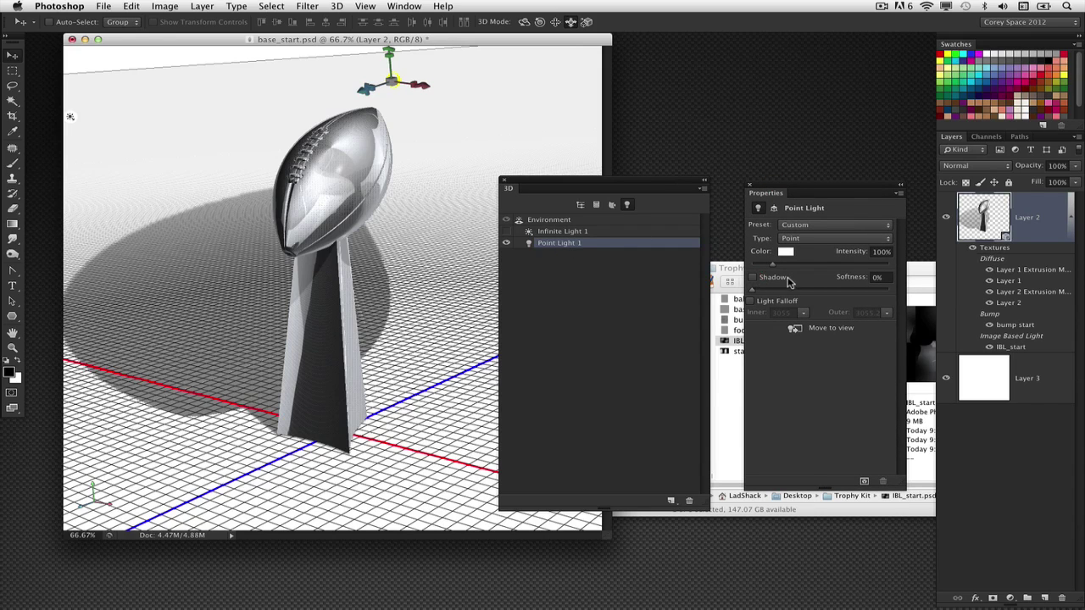
{"action": "left_click", "coordinate": [787, 282]}
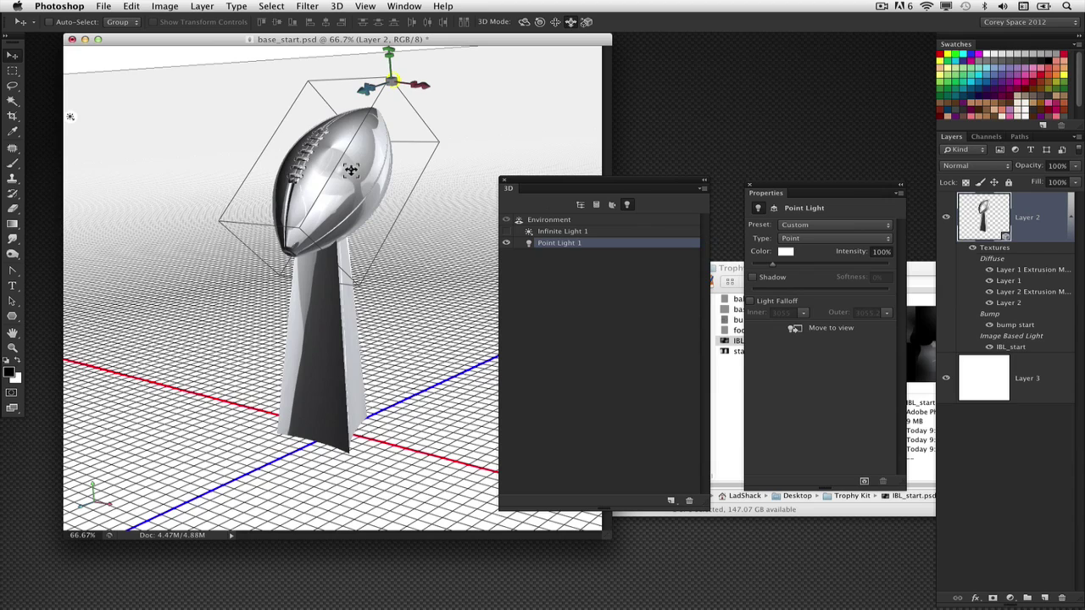
- Add a second point light and move it out to the left of the trophy, at about the football's base height
{"action": "mouse_move", "coordinate": [551, 188]}
{"action": "left_mouse_down"}
{"action": "mouse_move", "coordinate": [565, 188]}
{"action": "mouse_move", "coordinate": [560, 169]}
{"action": "left_mouse_up"}
{"action": "left_click", "coordinate": [679, 483]}
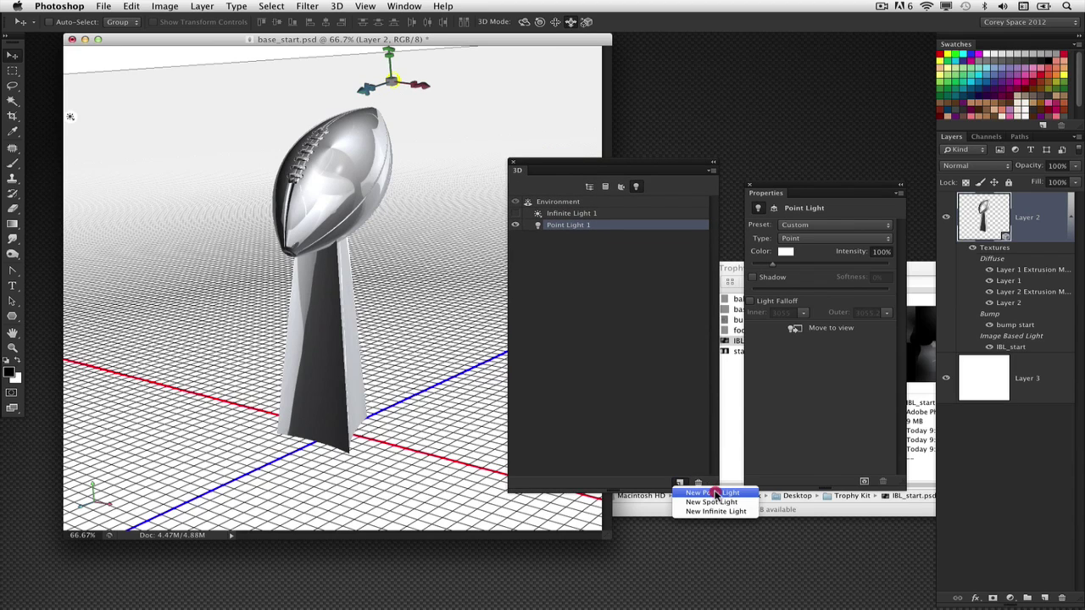
{"action": "left_click", "coordinate": [716, 493]}
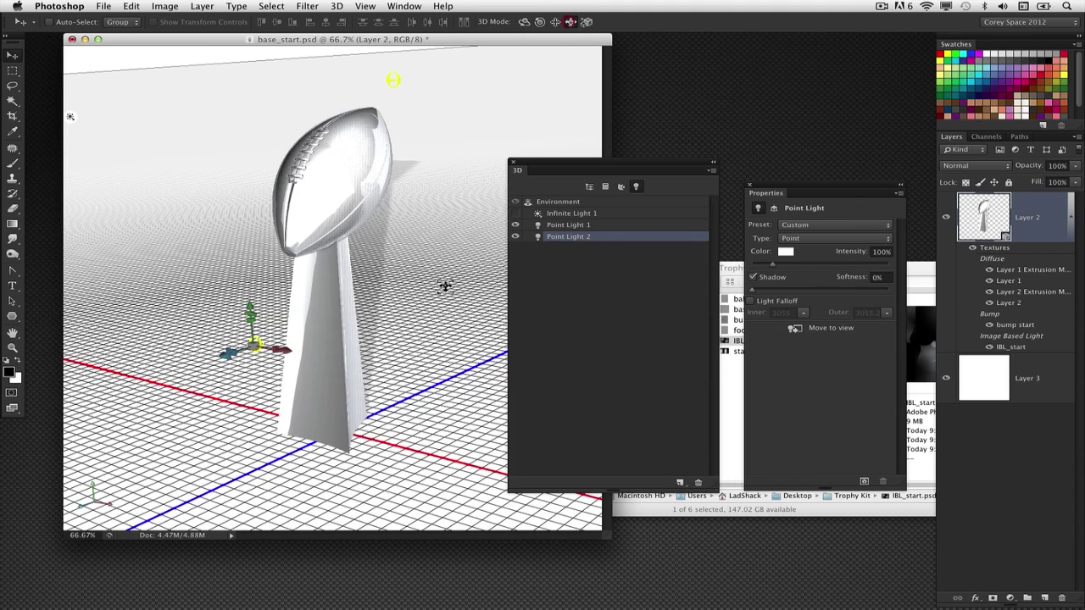
{"action": "mouse_move", "coordinate": [436, 288]}
{"action": "left_mouse_down"}
{"action": "mouse_move", "coordinate": [409, 344]}
{"action": "mouse_move", "coordinate": [368, 218]}
{"action": "mouse_move", "coordinate": [376, 201]}
{"action": "mouse_move", "coordinate": [376, 293]}
{"action": "left_mouse_up"}
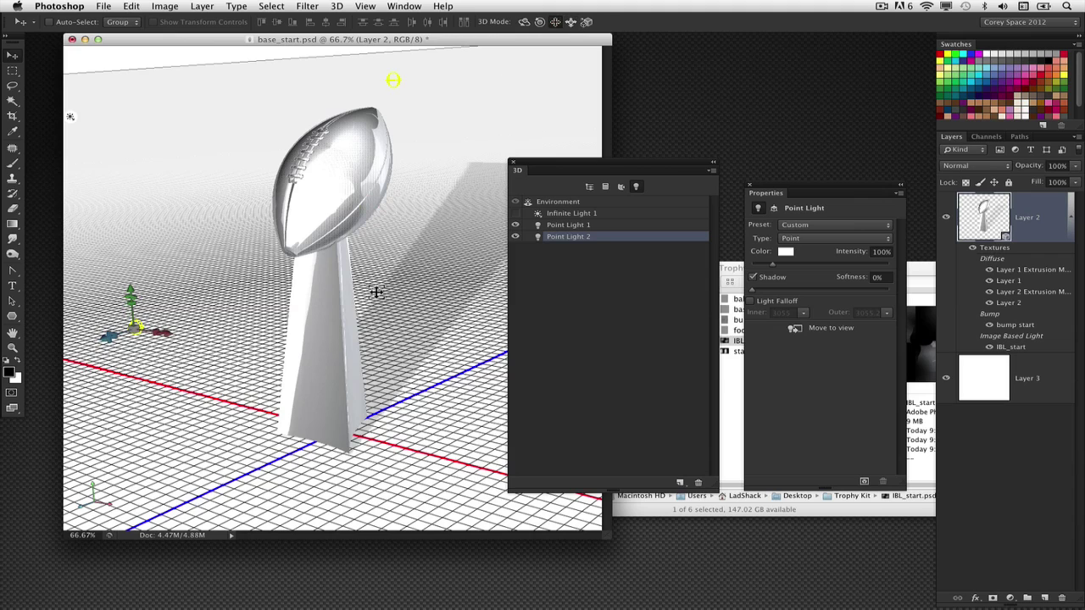
{"action": "mouse_move", "coordinate": [254, 340]}
{"action": "left_mouse_down"}
{"action": "mouse_move", "coordinate": [226, 310]}
{"action": "mouse_move", "coordinate": [242, 261]}
{"action": "mouse_move", "coordinate": [232, 217]}
{"action": "mouse_move", "coordinate": [206, 184]}
{"action": "mouse_move", "coordinate": [181, 174]}
{"action": "mouse_move", "coordinate": [167, 188]}
{"action": "left_mouse_up"}
{"action": "left_click", "coordinate": [572, 23]}
{"action": "left_click", "coordinate": [554, 21]}
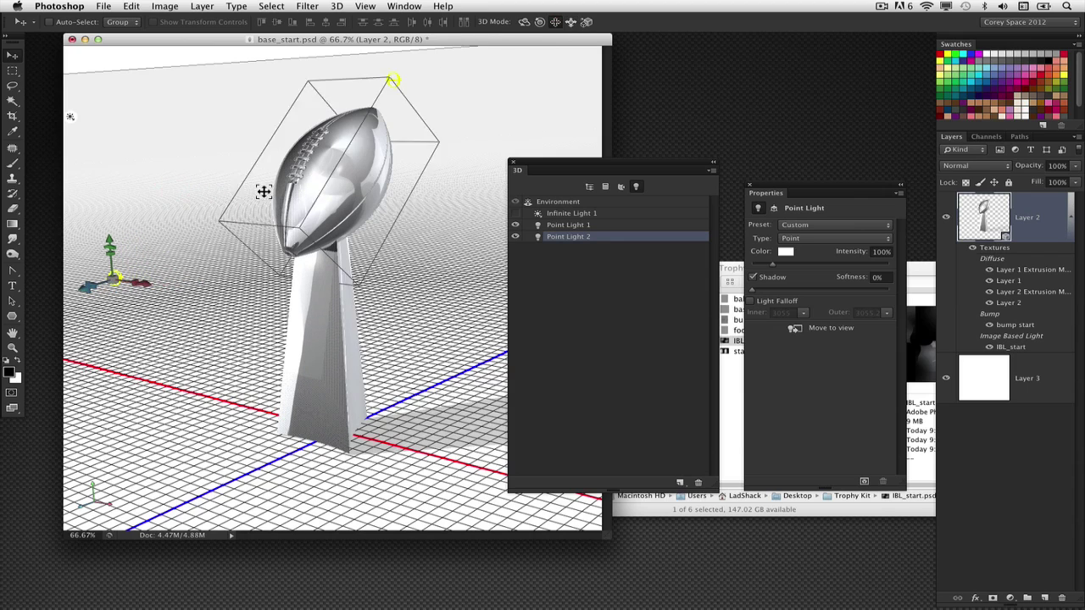
{"action": "left_click_drag", "start_coordinate": [113, 278], "coordinate": [88, 261]}
- Set Point Light 2's intensity to 50% and its shadow softness to 20%
{"action": "left_click_drag", "start_coordinate": [584, 163], "coordinate": [602, 119]}
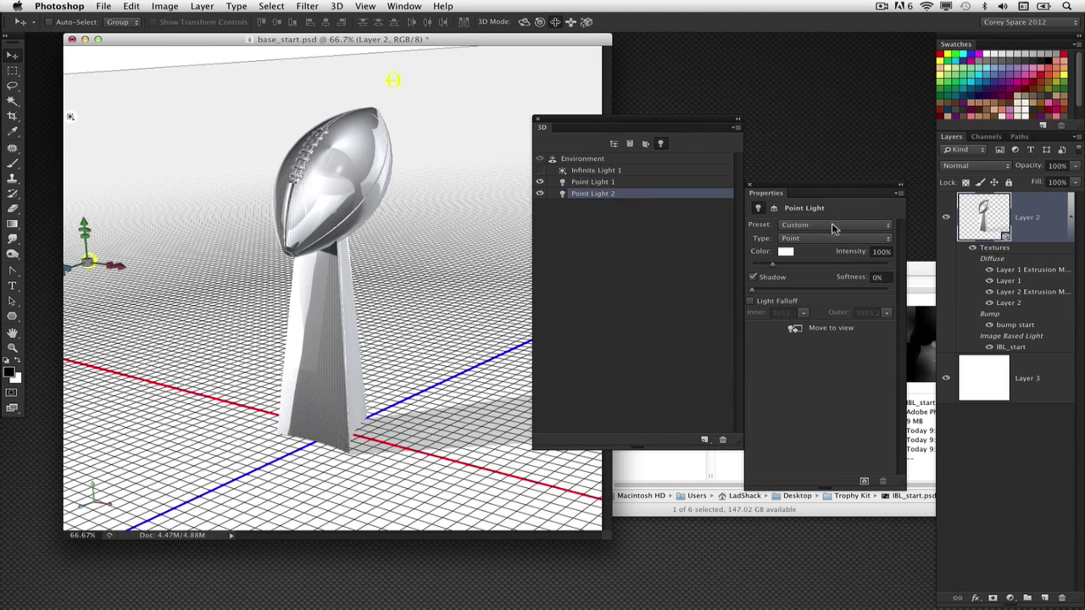
{"action": "left_click_drag", "start_coordinate": [795, 187], "coordinate": [825, 120]}
{"action": "left_click_drag", "start_coordinate": [703, 121], "coordinate": [662, 122]}
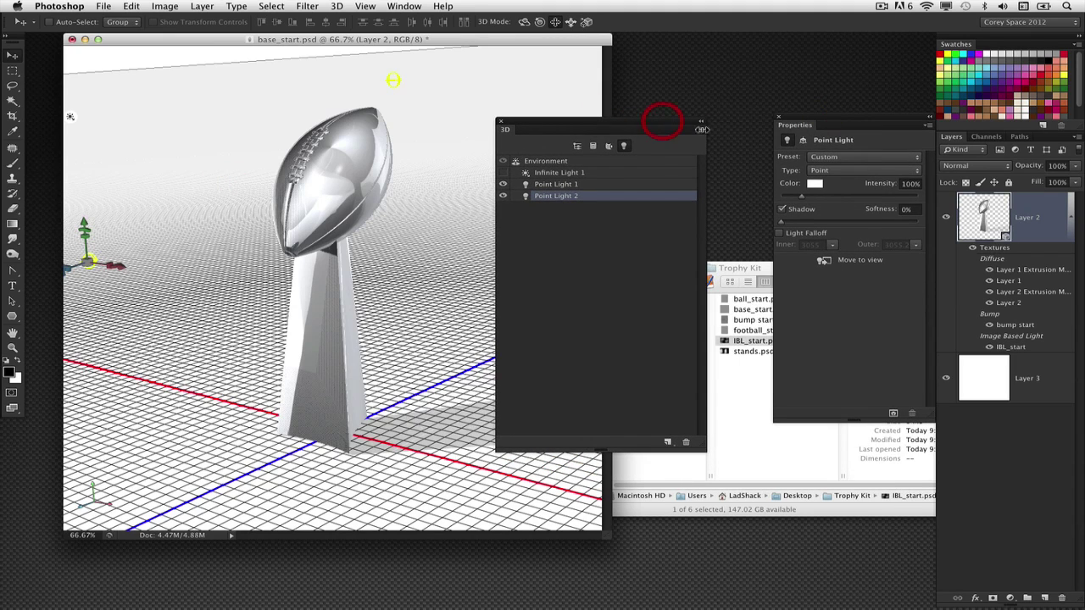
{"action": "left_click", "coordinate": [914, 183]}
{"action": "left_click_drag", "start_coordinate": [831, 122], "coordinate": [820, 131]}
{"action": "type", "text": "50"}
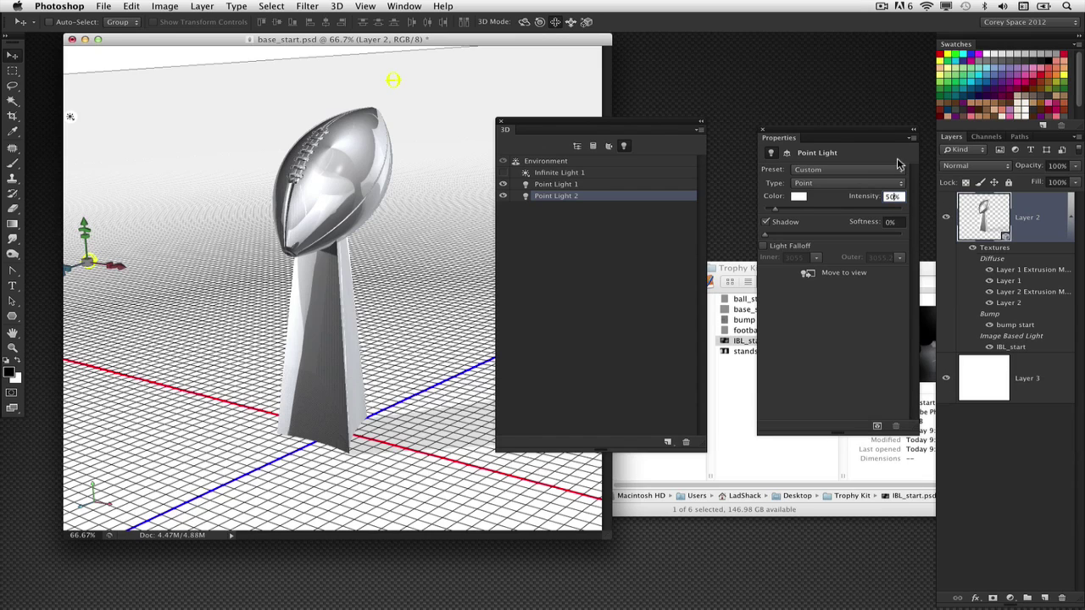
{"action": "key", "text": "Return"}
{"action": "left_click", "coordinate": [897, 223]}
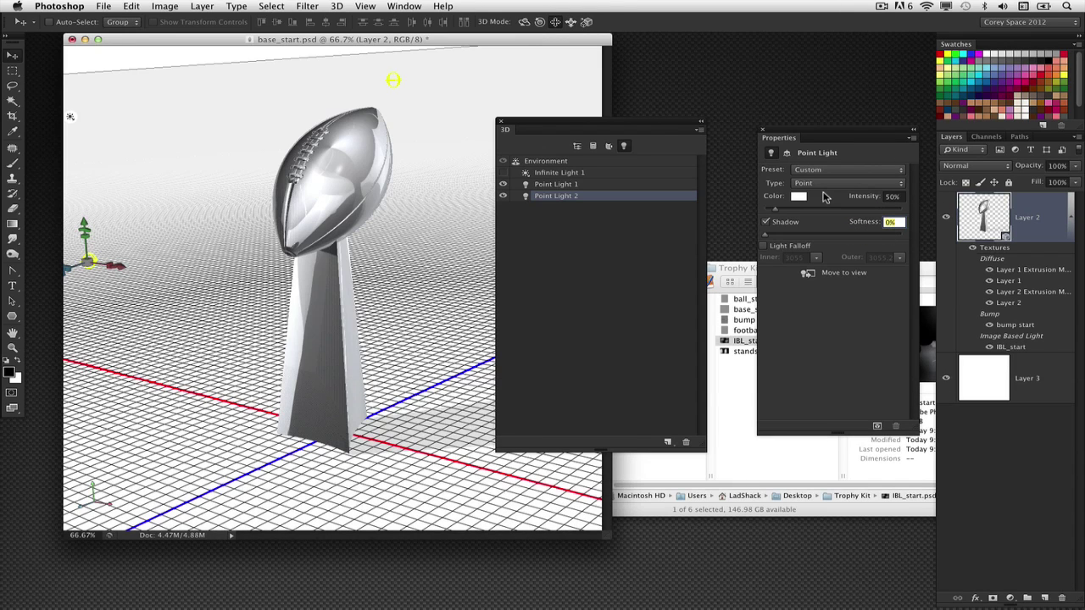
{"action": "type", "text": "20"}
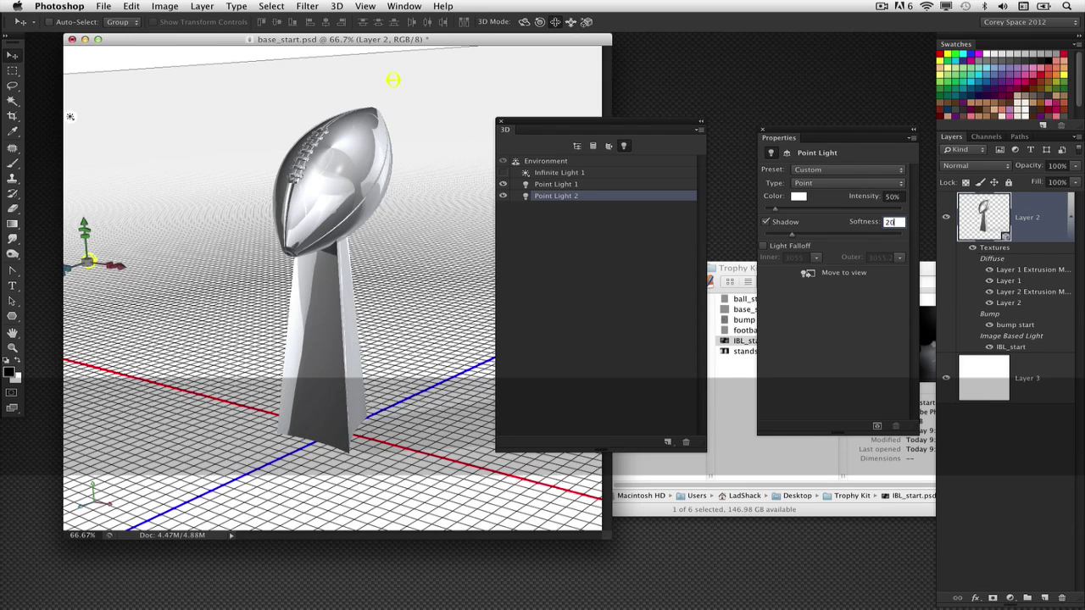
{"action": "key", "text": "Return"}
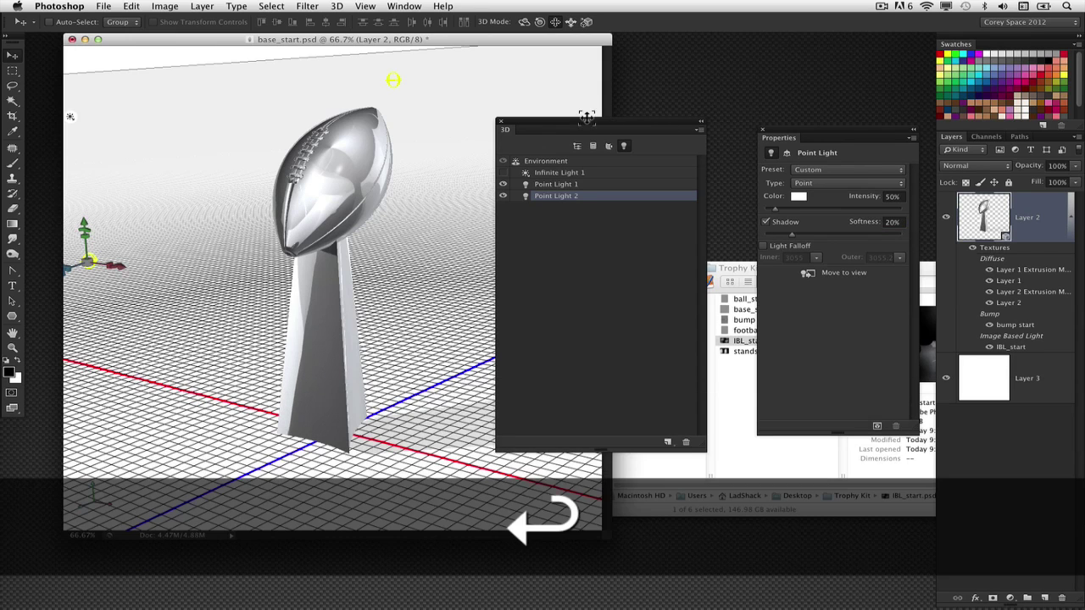
- Run a test render of the trophy to check the lighting and shadow, and stop it before it finishes
{"action": "left_click_drag", "start_coordinate": [586, 117], "coordinate": [776, 226]}
{"action": "key", "text": "shift"}
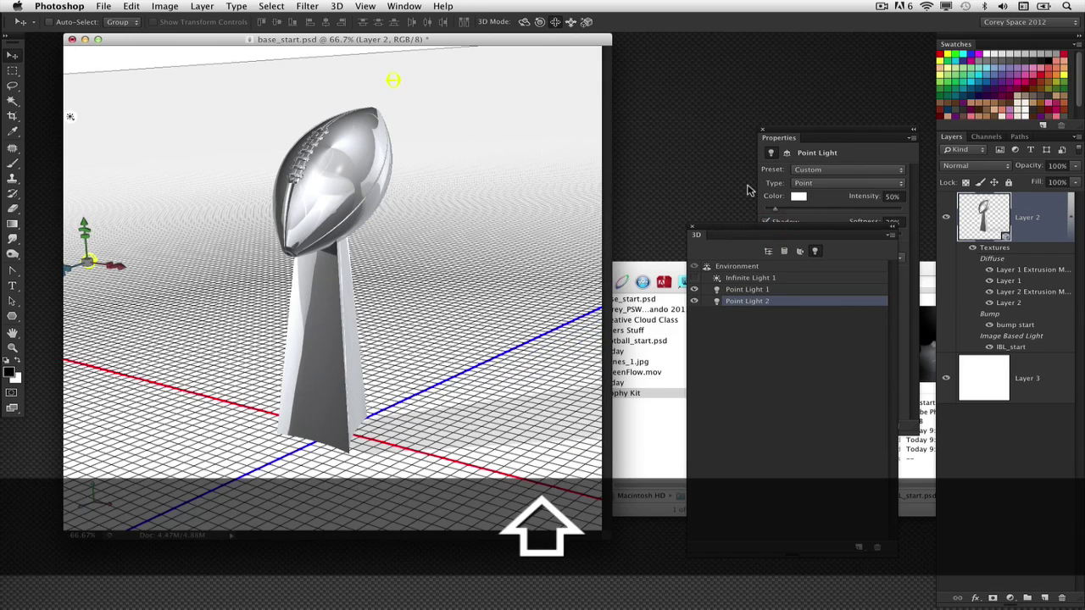
{"action": "key", "text": "super+alt+shift+r"}
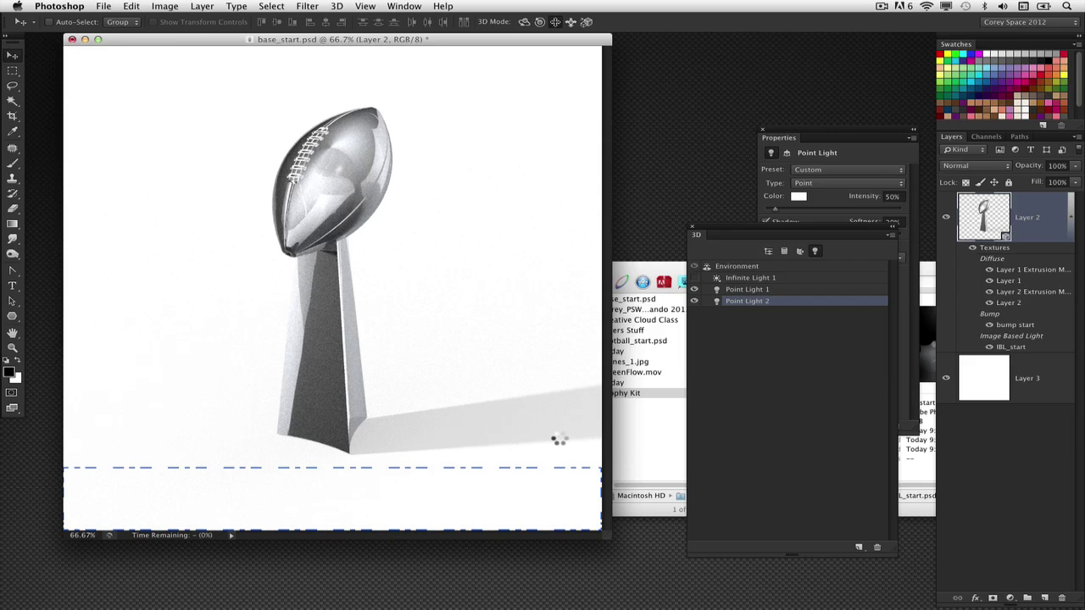
{"action": "left_click", "coordinate": [508, 310]}
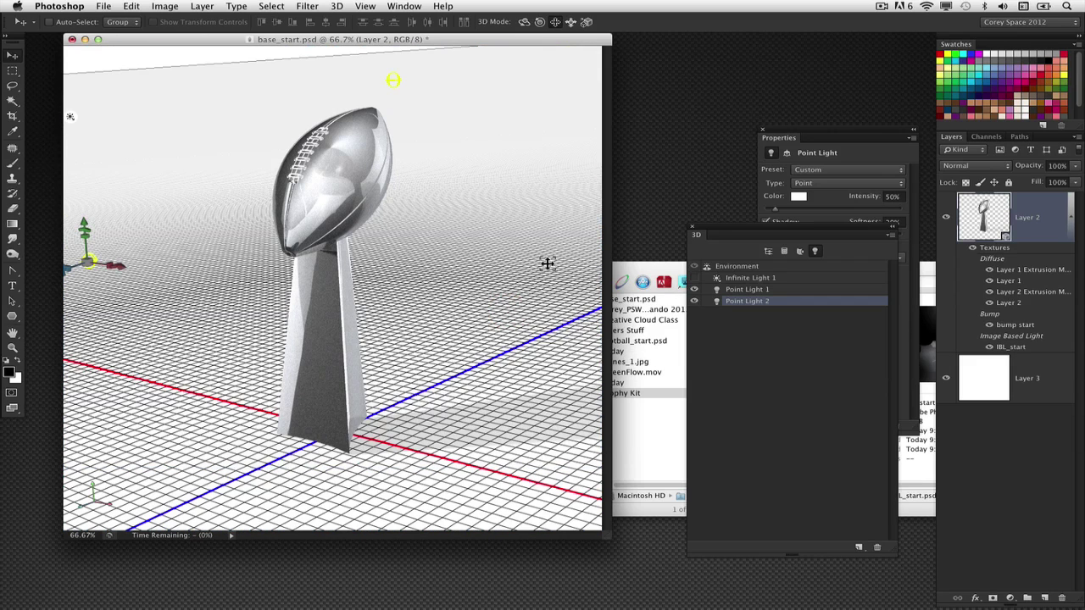
- Move Point Light 2 closer to the trophy's left side and select the whole Scene
{"action": "left_click", "coordinate": [556, 22]}
{"action": "mouse_move", "coordinate": [514, 220]}
{"action": "left_mouse_down"}
{"action": "mouse_move", "coordinate": [477, 187]}
{"action": "mouse_move", "coordinate": [573, 174]}
{"action": "mouse_move", "coordinate": [614, 191]}
{"action": "mouse_move", "coordinate": [640, 229]}
{"action": "left_mouse_up"}
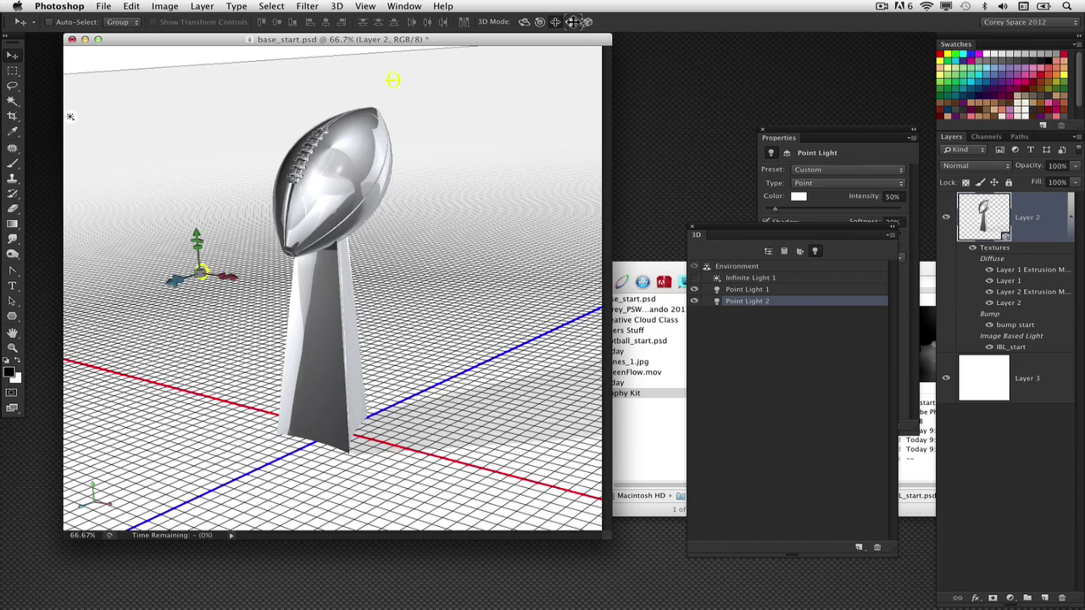
{"action": "left_click", "coordinate": [479, 189]}
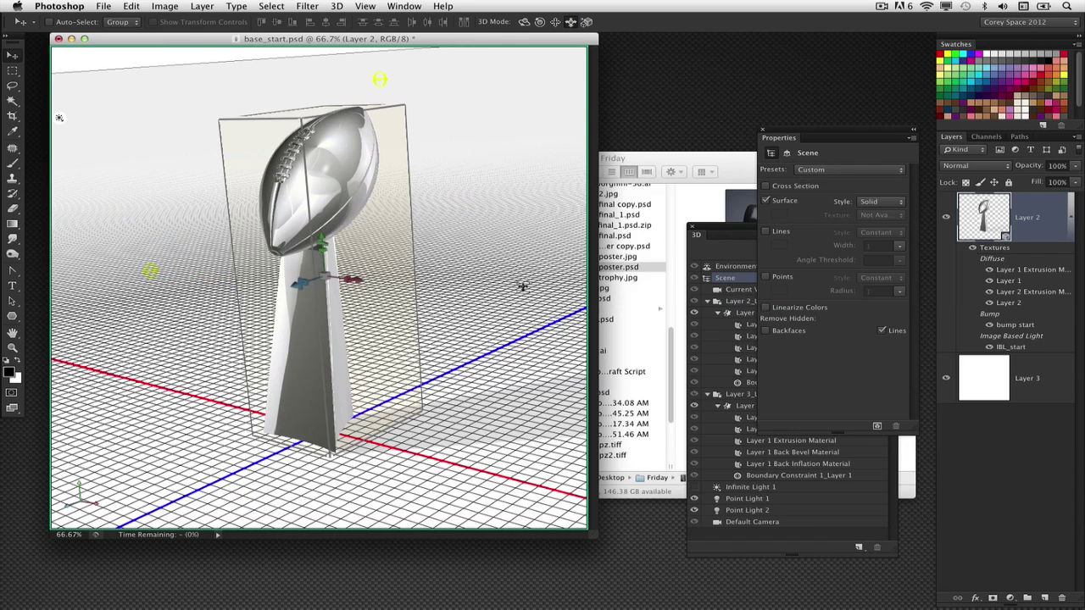
- Bring lombardi_poster.psd forward, arrange it beside base_start.psd, and copy the 3D trophy layer into the poster above its gradient layers
{"action": "mouse_move", "coordinate": [653, 593]}
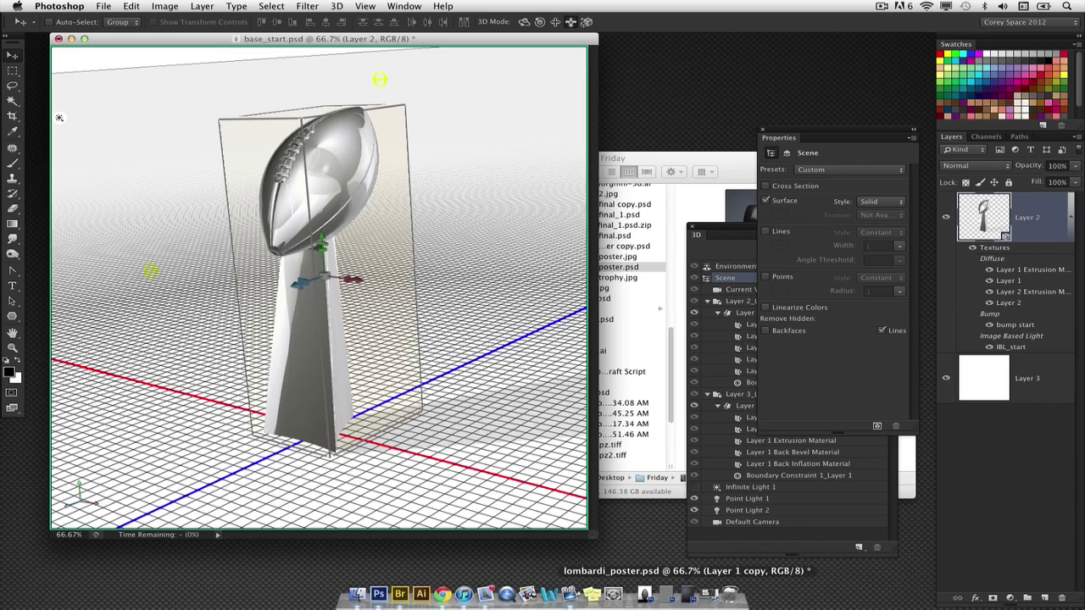
{"action": "left_click", "coordinate": [688, 596]}
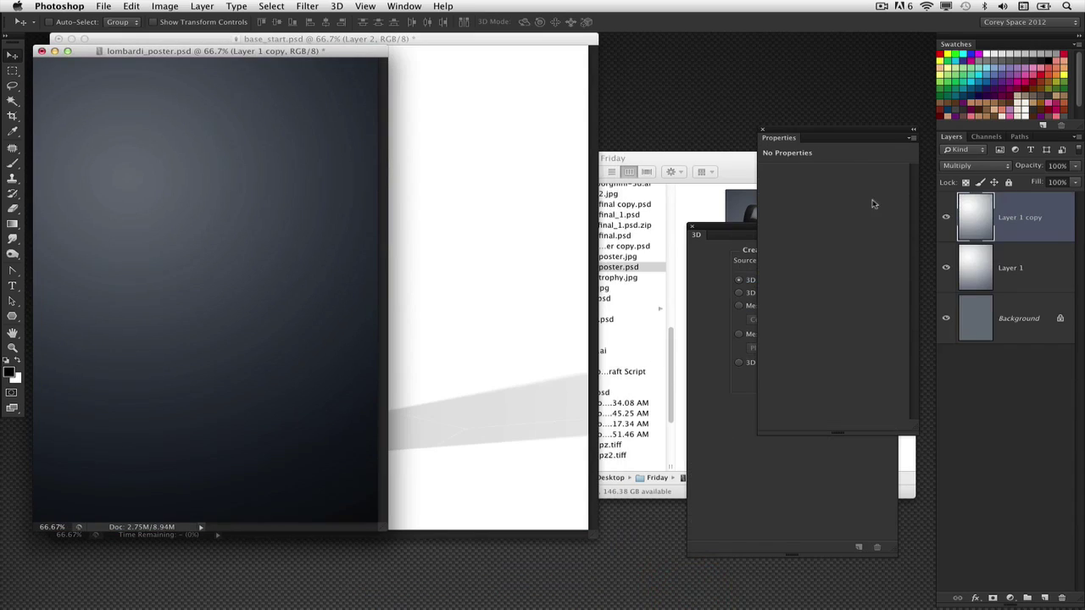
{"action": "left_click_drag", "start_coordinate": [79, 53], "coordinate": [120, 92]}
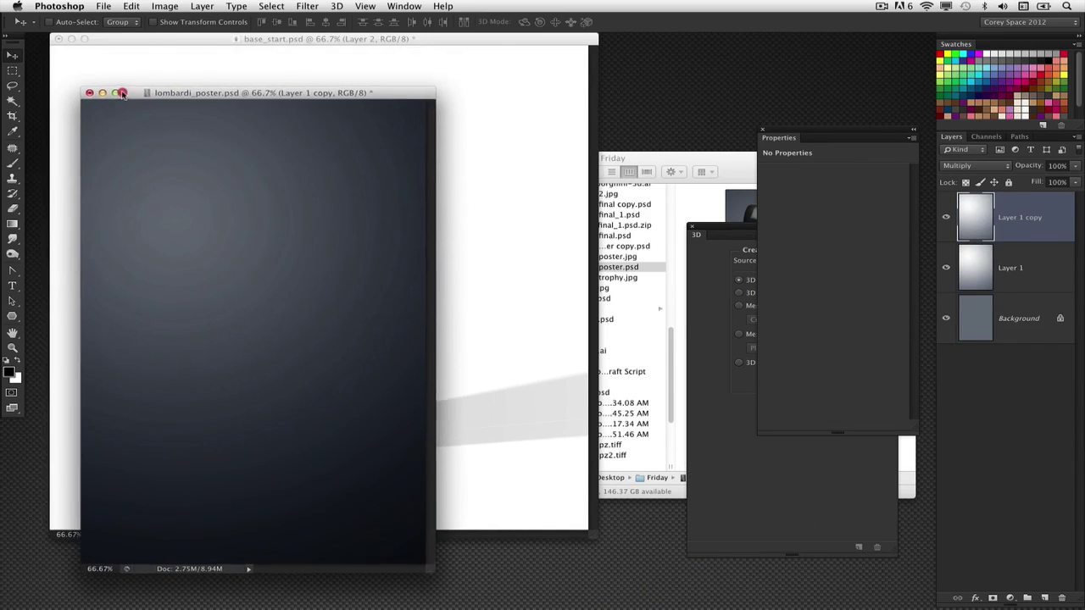
{"action": "left_click", "coordinate": [254, 39]}
{"action": "left_click_drag", "start_coordinate": [254, 39], "coordinate": [506, 58]}
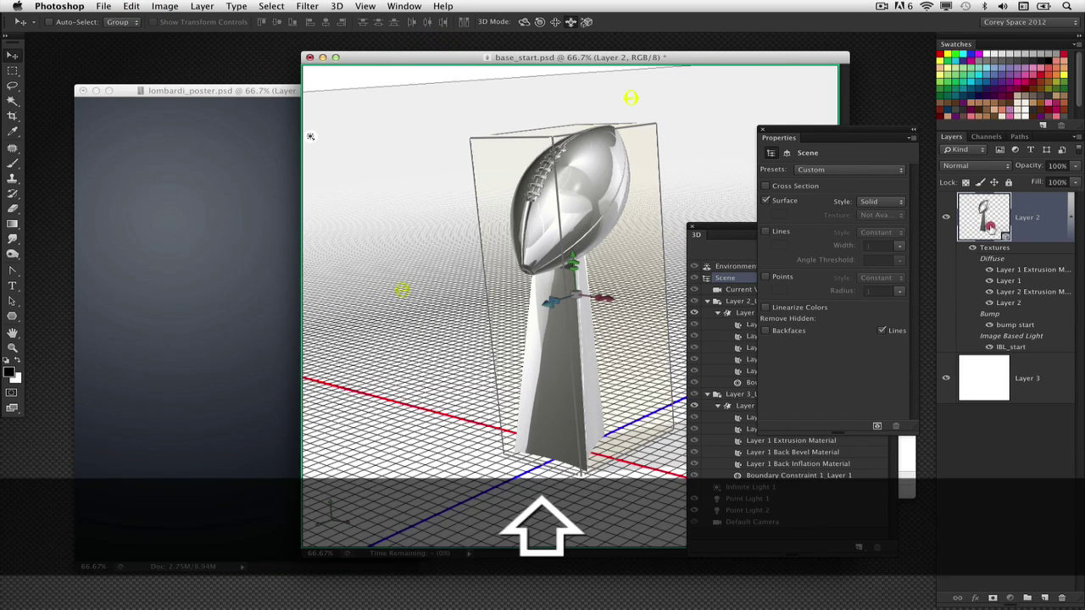
{"action": "left_click_drag", "start_coordinate": [990, 224], "coordinate": [243, 255]}
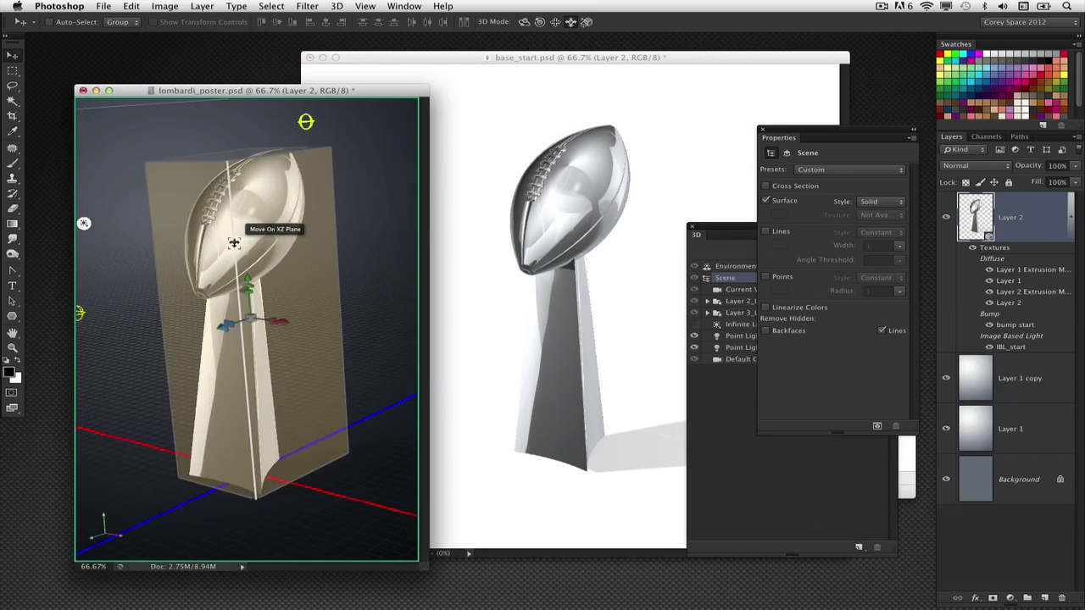
- Orbit the camera around the trophy in the poster until the football leans to the left with its laces facing right
{"action": "left_click", "coordinate": [526, 21]}
{"action": "left_click", "coordinate": [365, 136]}
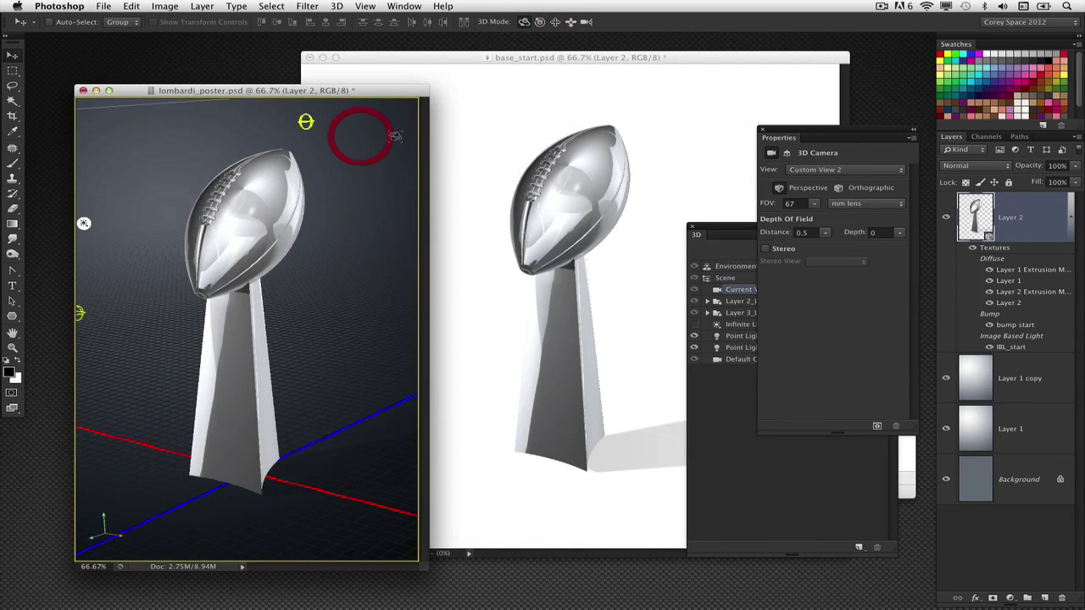
{"action": "left_click_drag", "start_coordinate": [714, 222], "coordinate": [591, 220]}
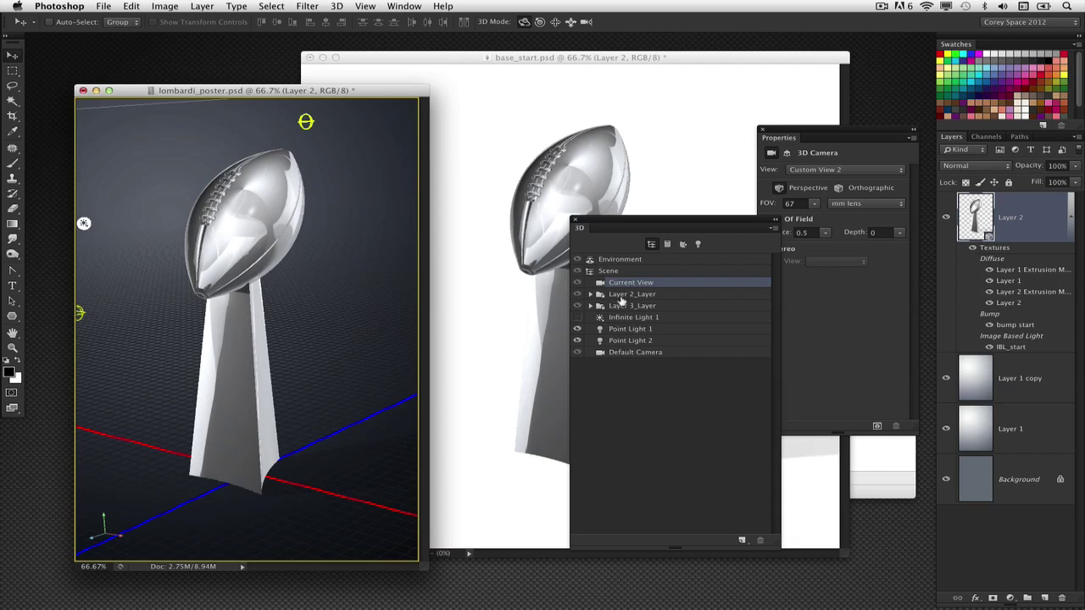
{"action": "left_click_drag", "start_coordinate": [355, 289], "coordinate": [494, 238]}
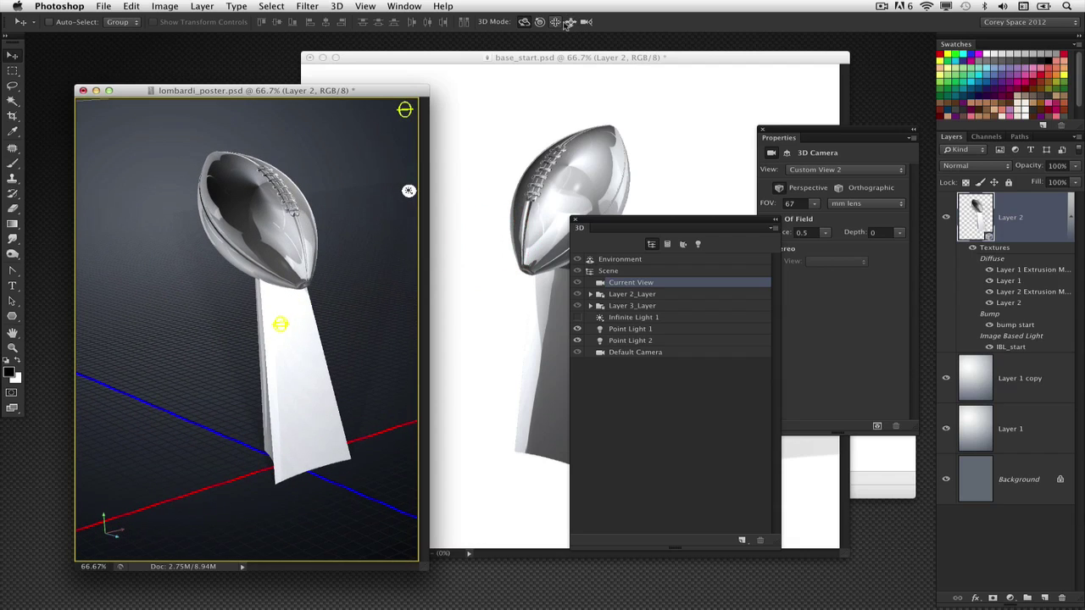
- Slide the camera closer to the trophy and roll it so the trophy stands diagonally across the poster
{"action": "left_click", "coordinate": [570, 22]}
{"action": "left_click_drag", "start_coordinate": [386, 254], "coordinate": [361, 218]}
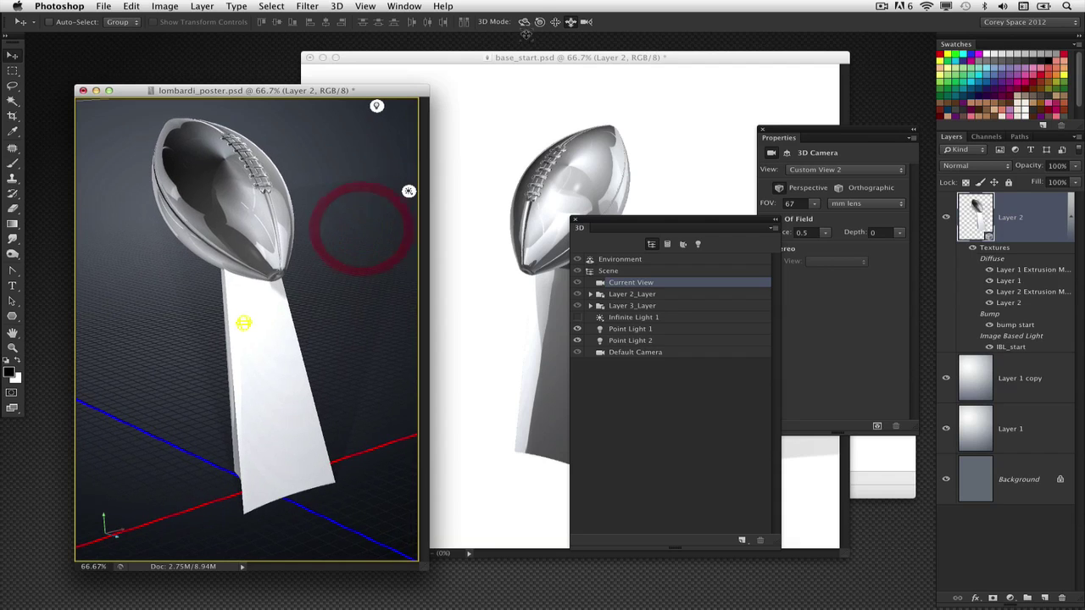
{"action": "left_click", "coordinate": [539, 22]}
{"action": "left_click_drag", "start_coordinate": [351, 124], "coordinate": [367, 123]}
{"action": "left_click", "coordinate": [524, 22]}
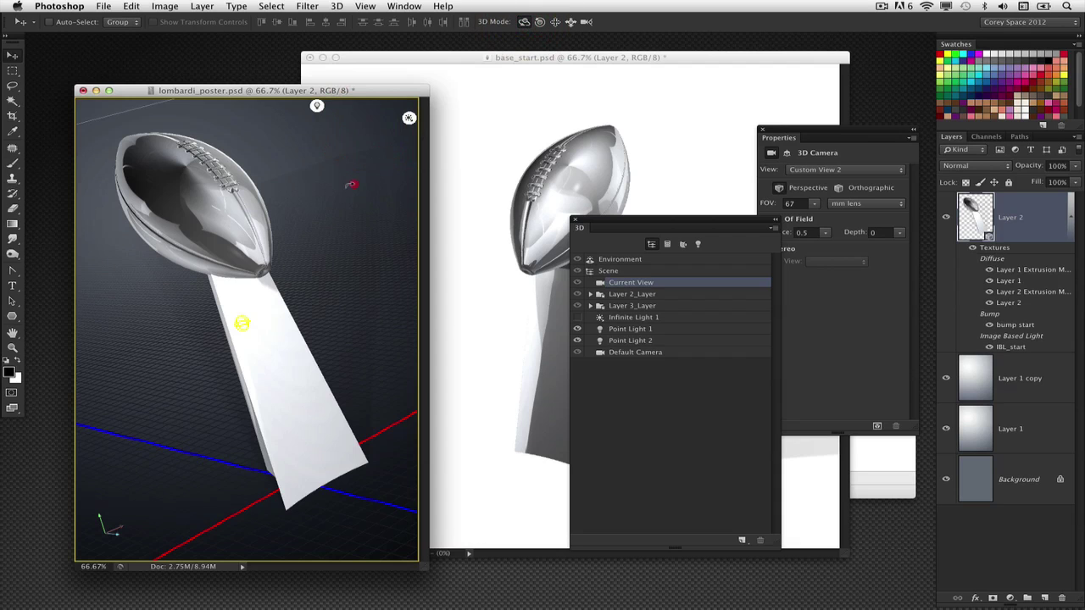
{"action": "mouse_move", "coordinate": [355, 185]}
{"action": "left_mouse_down"}
{"action": "mouse_move", "coordinate": [376, 175]}
{"action": "mouse_move", "coordinate": [371, 185]}
{"action": "mouse_move", "coordinate": [359, 175]}
{"action": "mouse_move", "coordinate": [361, 185]}
{"action": "left_mouse_up"}
- Select the Environment and rotate its image-based light so brighter reflections fall on the football and darker tones on the base
{"action": "left_click", "coordinate": [646, 258]}
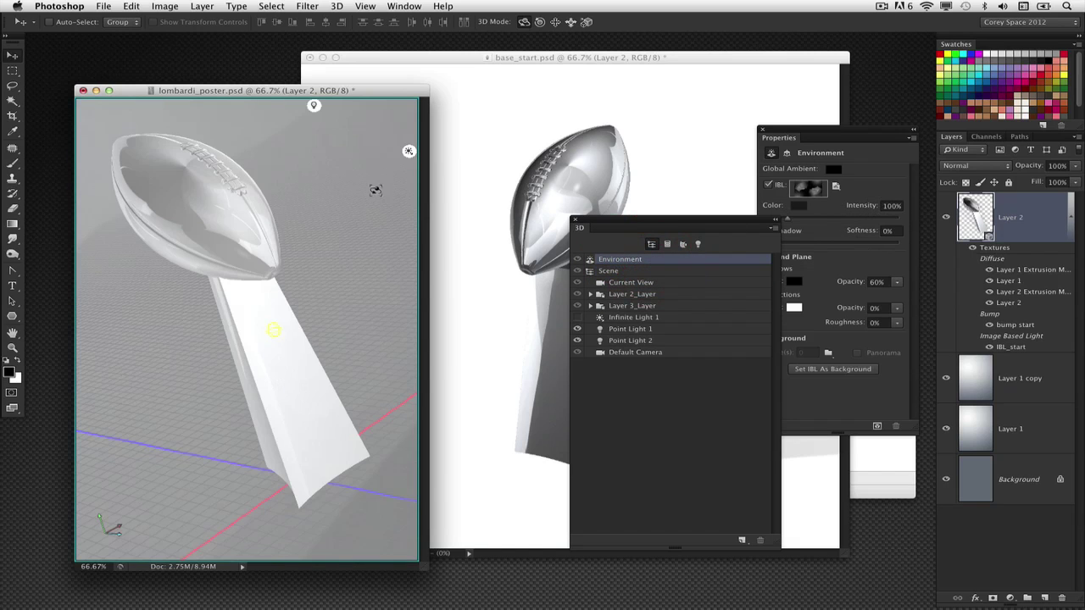
{"action": "mouse_move", "coordinate": [351, 189]}
{"action": "left_mouse_down"}
{"action": "mouse_move", "coordinate": [333, 201]}
{"action": "mouse_move", "coordinate": [365, 211]}
{"action": "mouse_move", "coordinate": [339, 199]}
{"action": "mouse_move", "coordinate": [388, 172]}
{"action": "mouse_move", "coordinate": [339, 198]}
{"action": "left_mouse_up"}
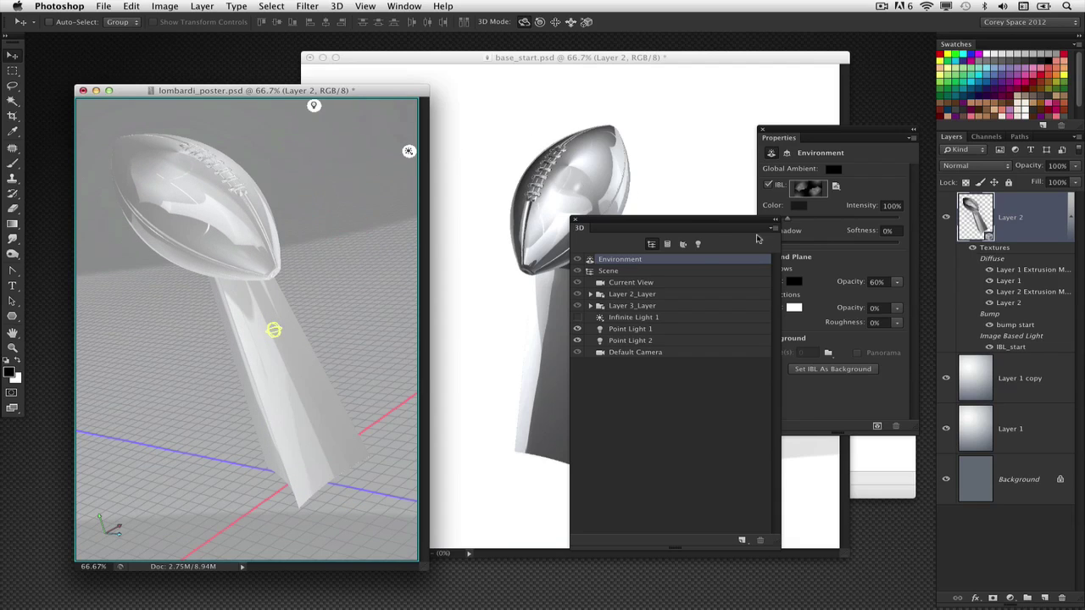
{"action": "left_click_drag", "start_coordinate": [754, 220], "coordinate": [666, 147]}
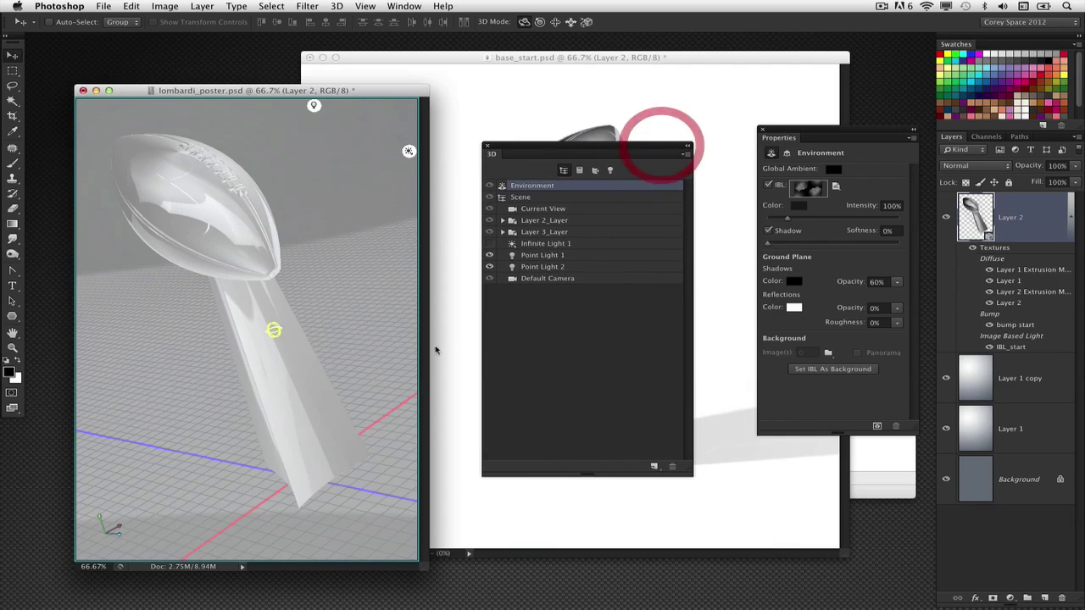
{"action": "left_click", "coordinate": [382, 298]}
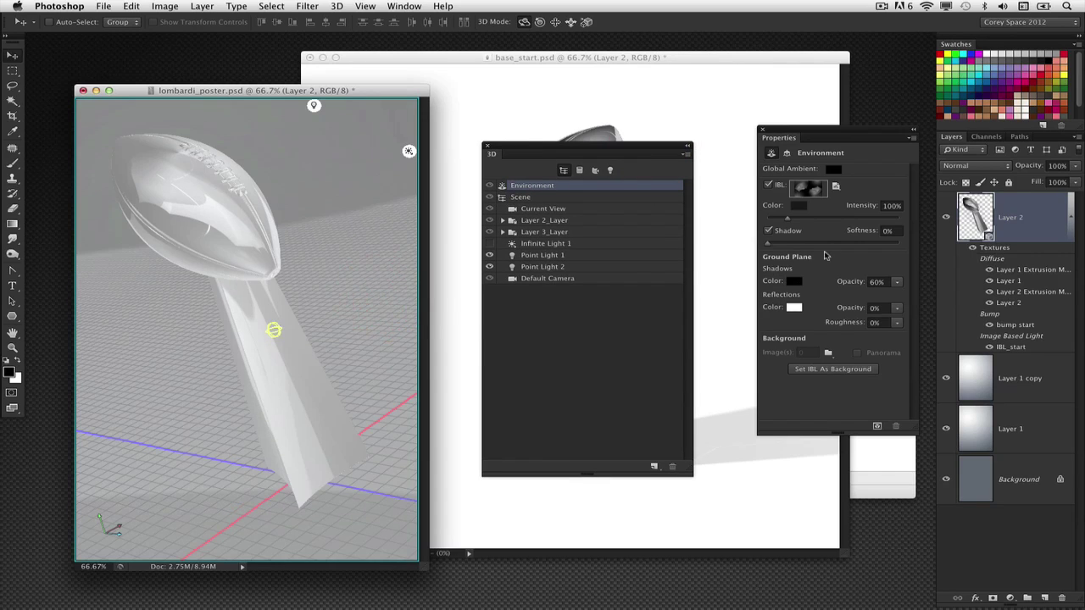
- Set the ground plane reflections to 50% opacity and 25% roughness
{"action": "left_click", "coordinate": [881, 308]}
{"action": "left_click_drag", "start_coordinate": [822, 131], "coordinate": [802, 154]}
{"action": "left_click", "coordinate": [815, 328]}
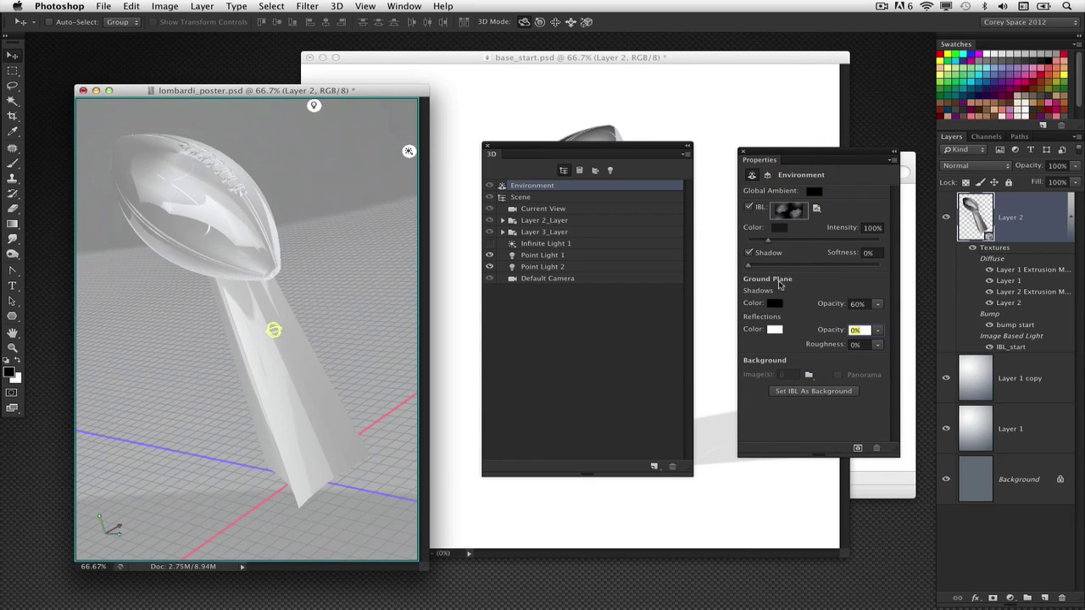
{"action": "type", "text": "50"}
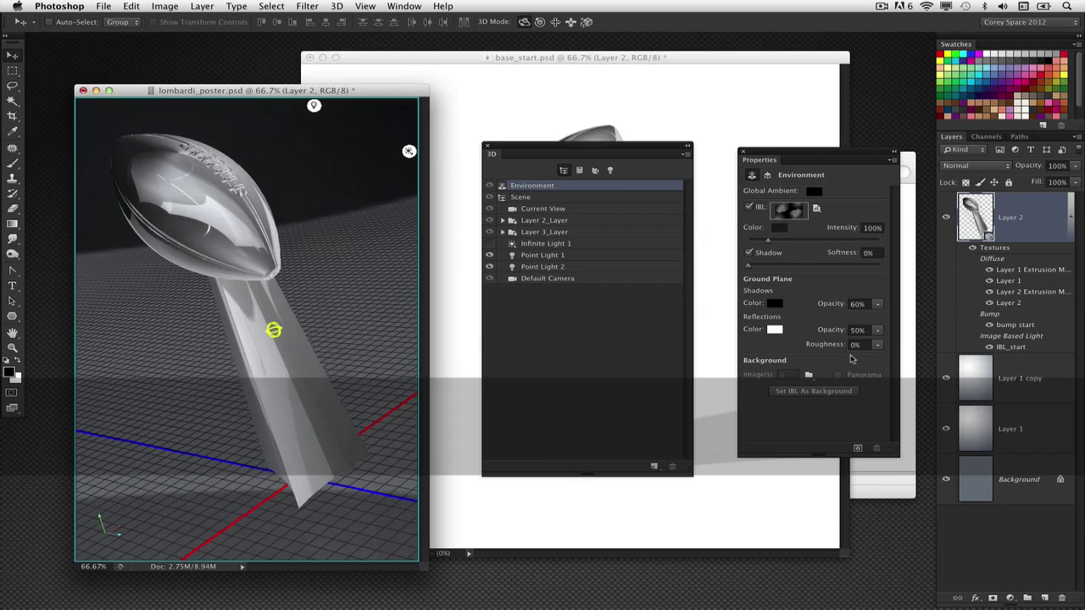
{"action": "left_click", "coordinate": [826, 344]}
{"action": "type", "text": "25"}
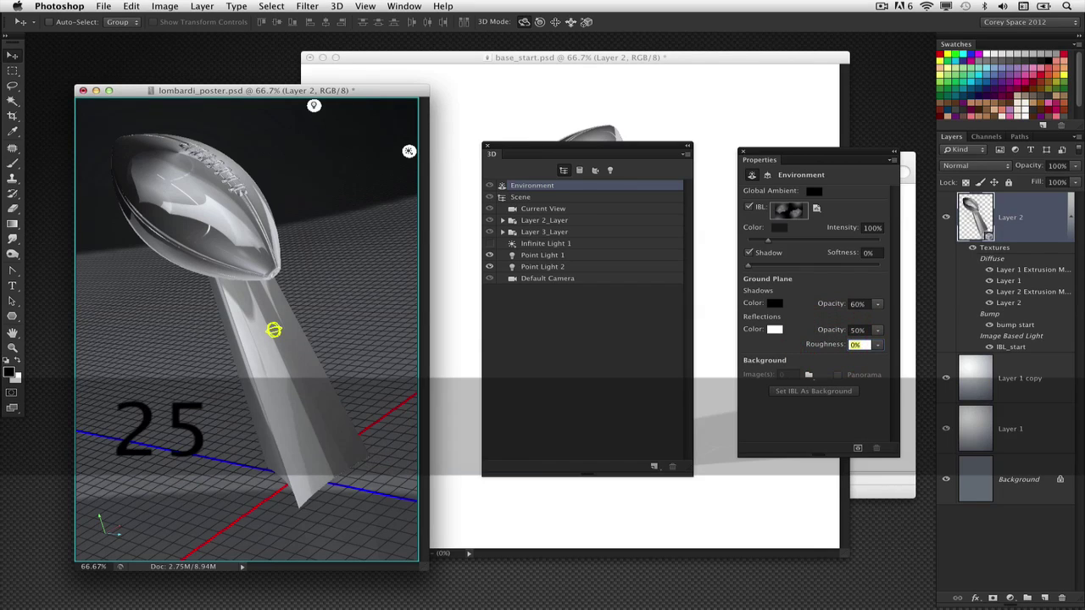
{"action": "key", "text": "Return"}
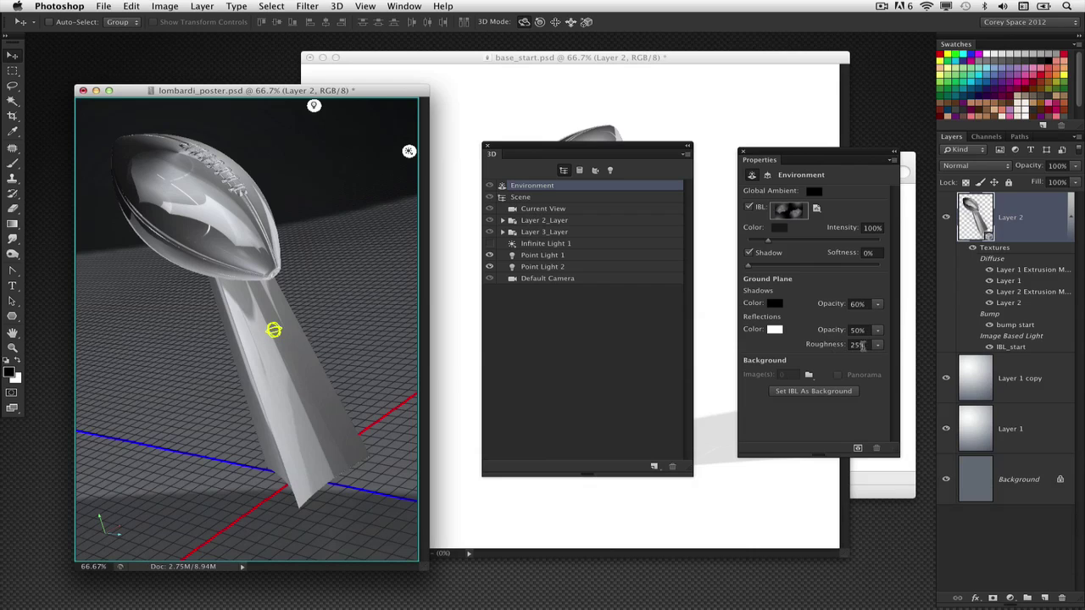
- Run a test render of the poster's trophy to check the reflections, and stop it before it finishes
{"action": "key", "text": "super+alt+shift+r"}
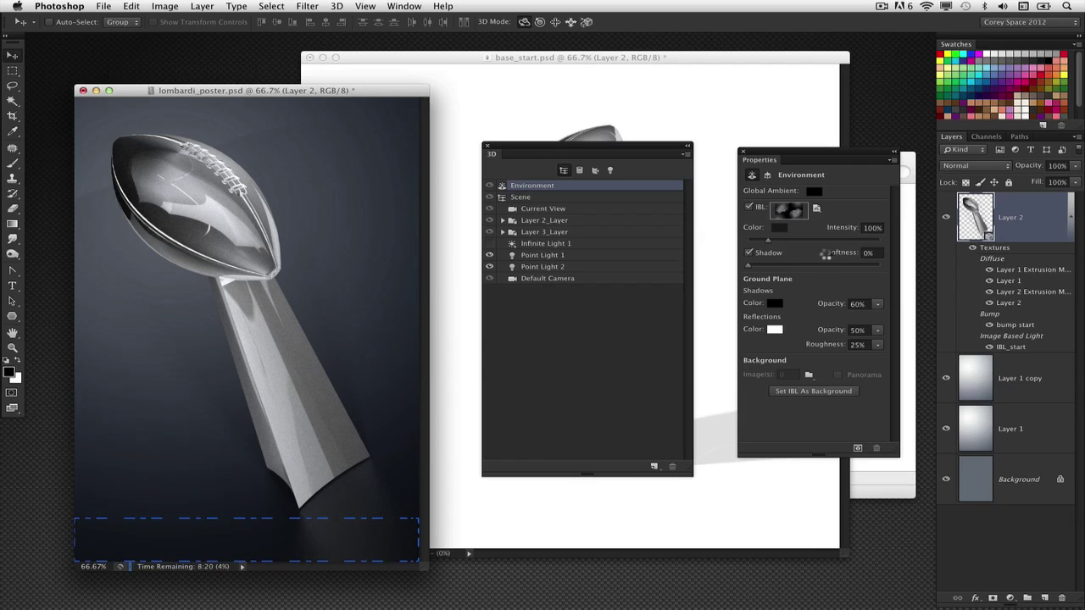
{"action": "left_click", "coordinate": [390, 222]}
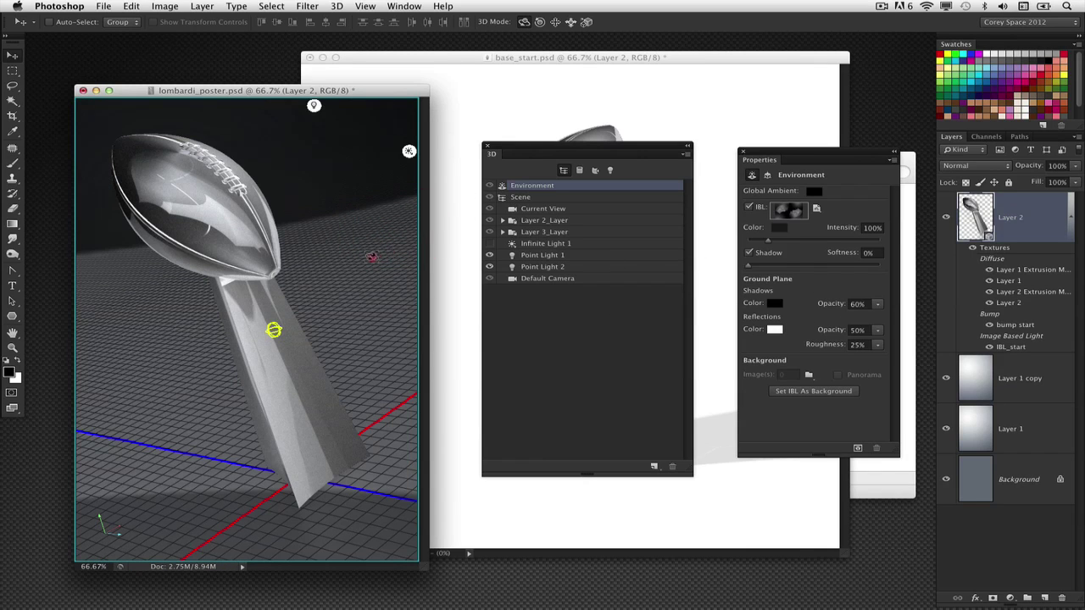
- Rotate the image-based light further to darken the left side of the trophy's base, and start a new render
{"action": "left_click_drag", "start_coordinate": [375, 255], "coordinate": [395, 283]}
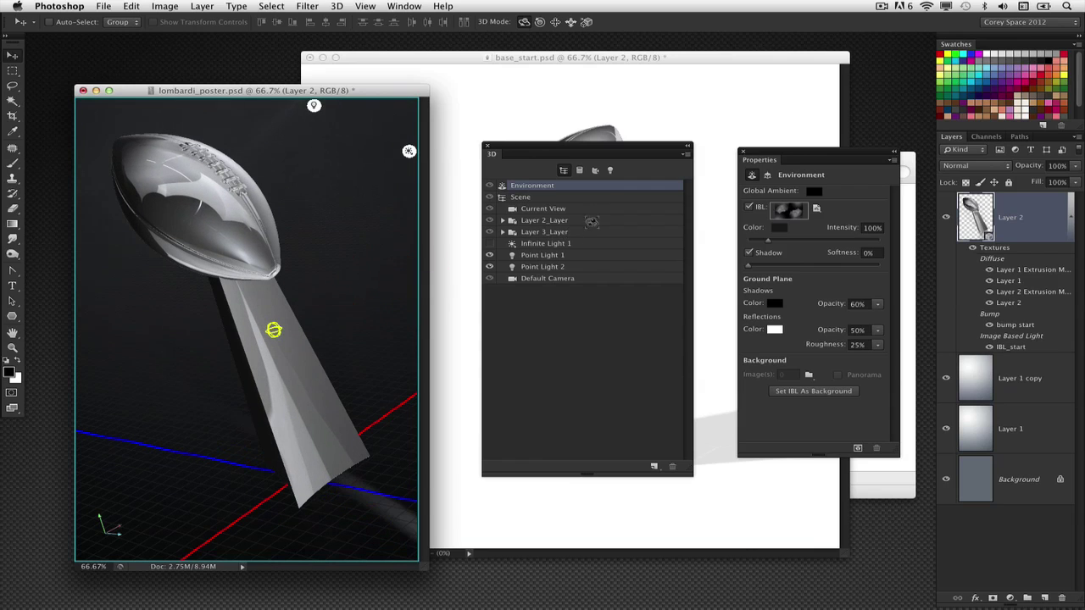
{"action": "key", "text": "super+alt+shift+r"}
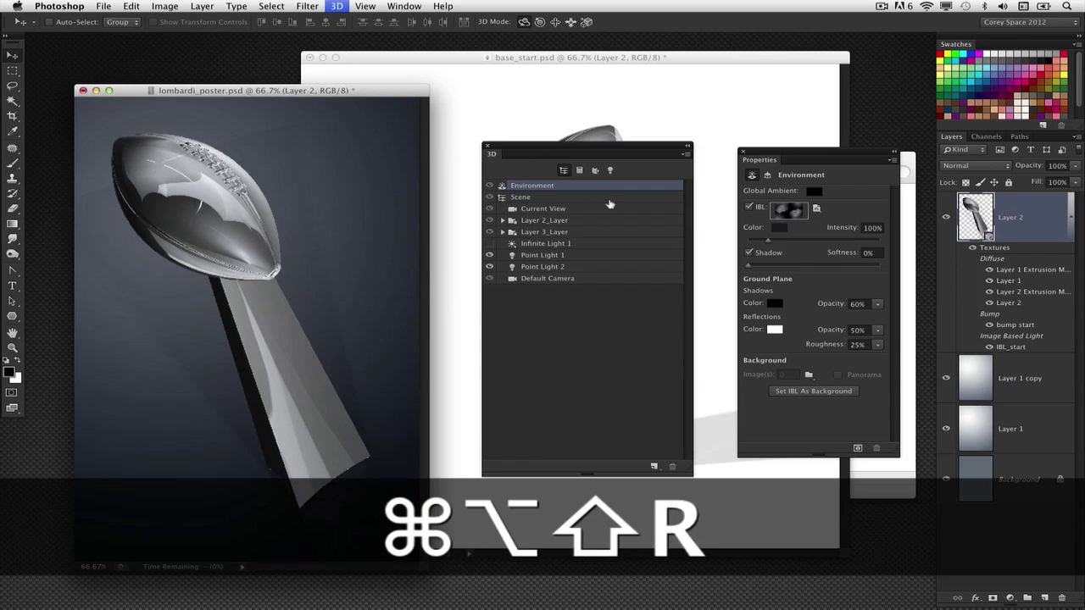